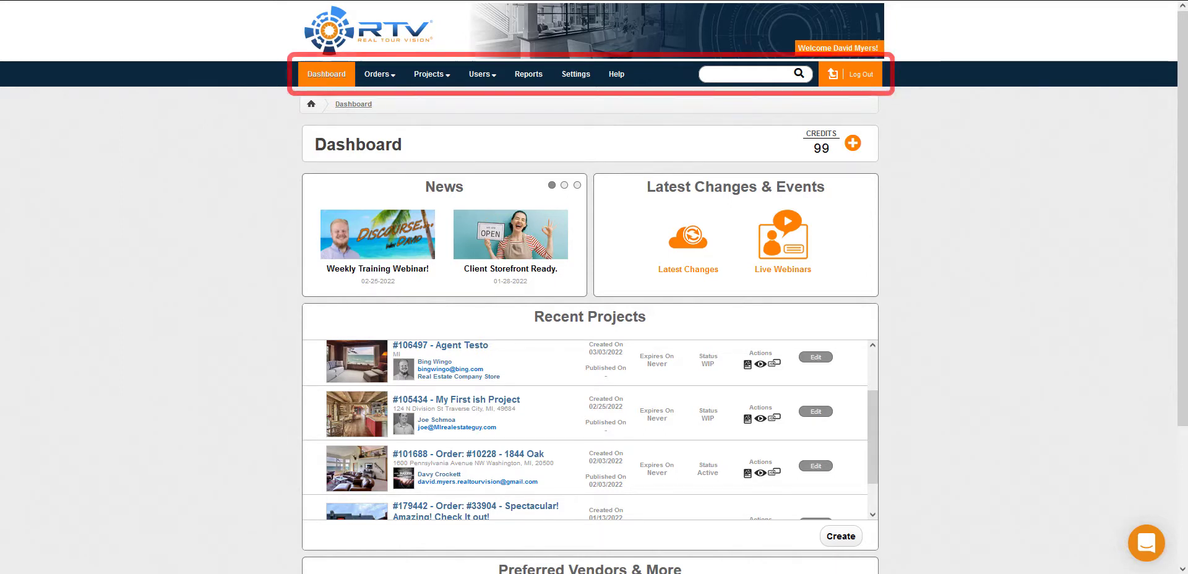
Step: Look over the order and project options, and enter project number 101688 in the site-wide search
{"action": "mouse_move", "coordinate": [374, 78]}
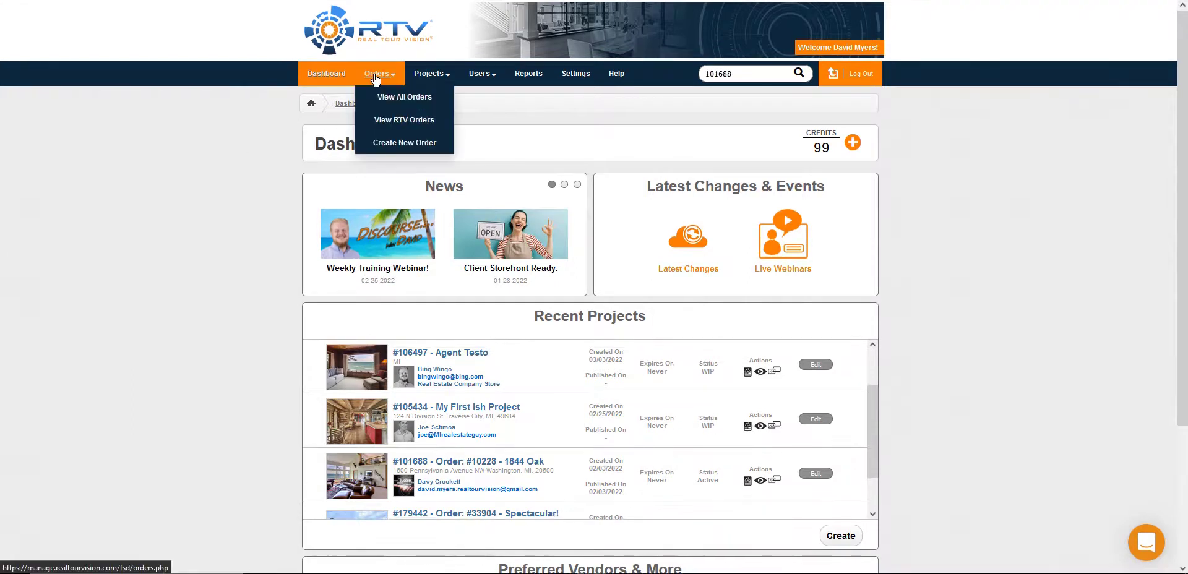
{"action": "mouse_move", "coordinate": [431, 74]}
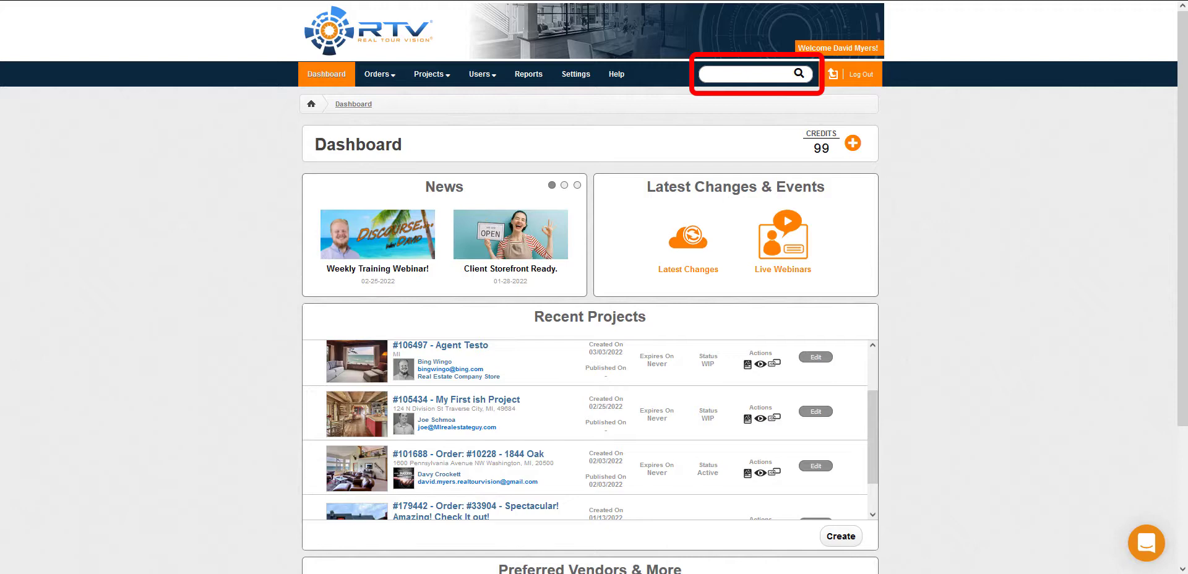
{"action": "left_click", "coordinate": [729, 74]}
{"action": "type", "text": "101688"}
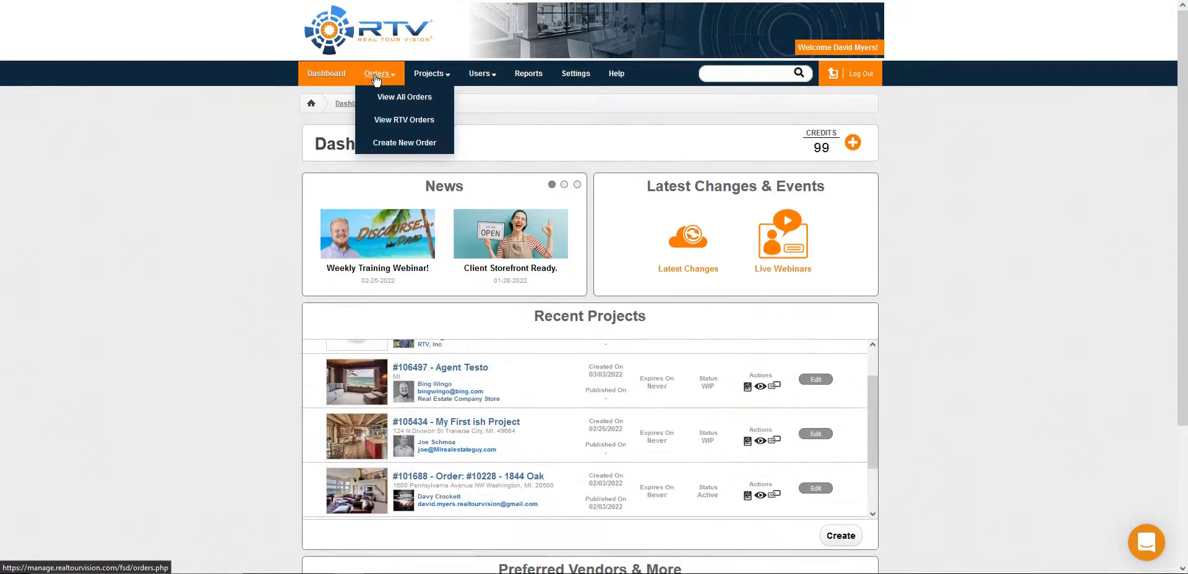
Step: View the orders list, and look through the projects list and its status filter options
{"action": "left_click", "coordinate": [376, 74]}
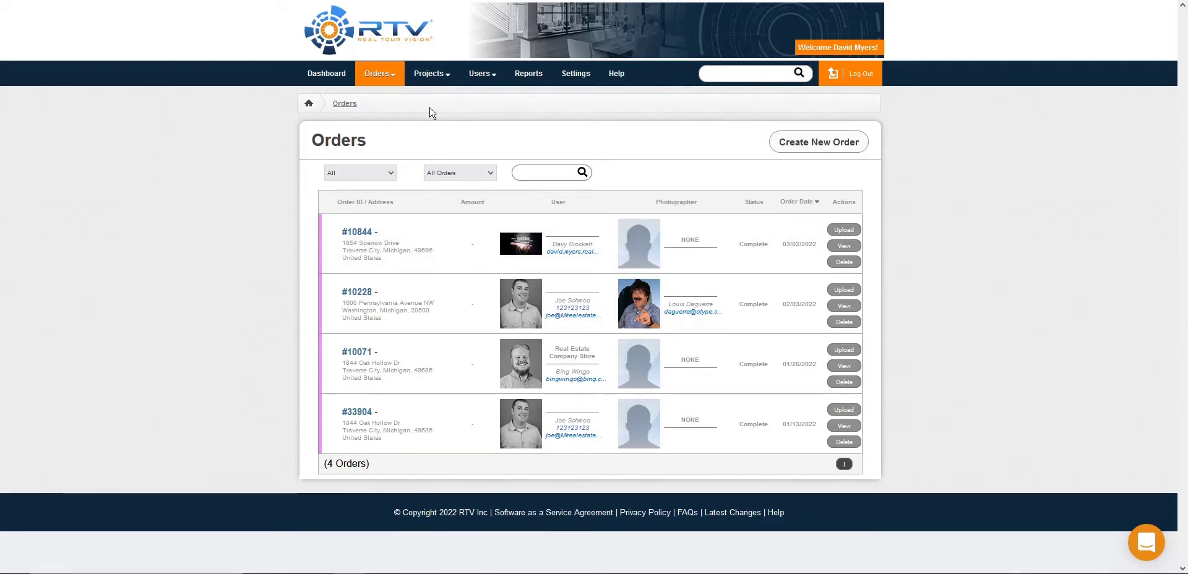
{"action": "left_click", "coordinate": [430, 82]}
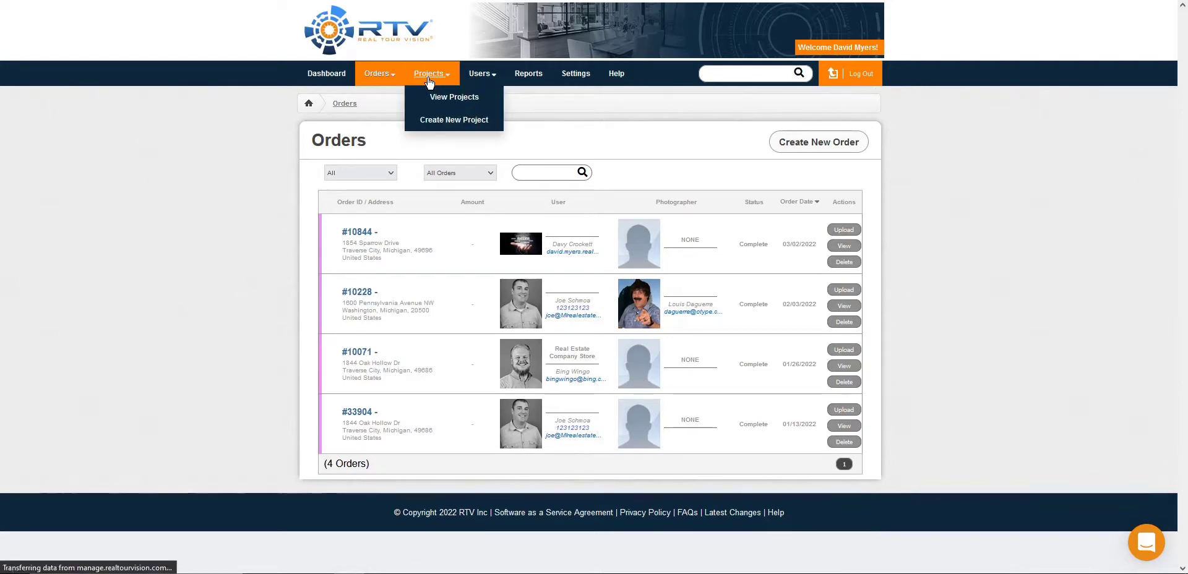
{"action": "left_click", "coordinate": [495, 178]}
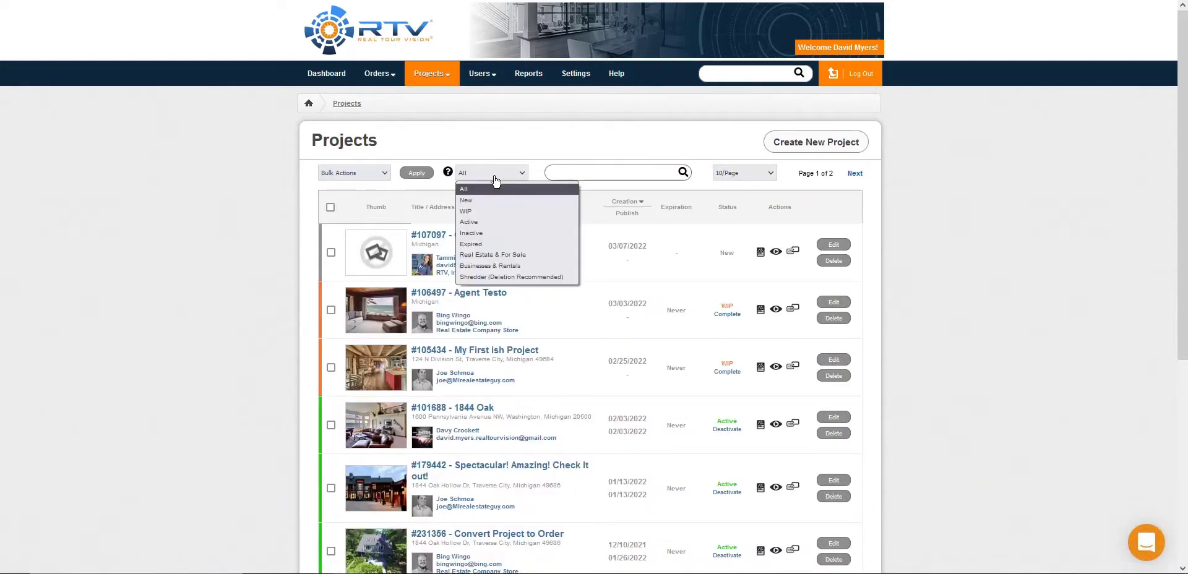
{"action": "left_click", "coordinate": [495, 179]}
{"action": "scroll", "coordinate": [495, 180], "scroll_direction": "down", "scroll_amount": 5}
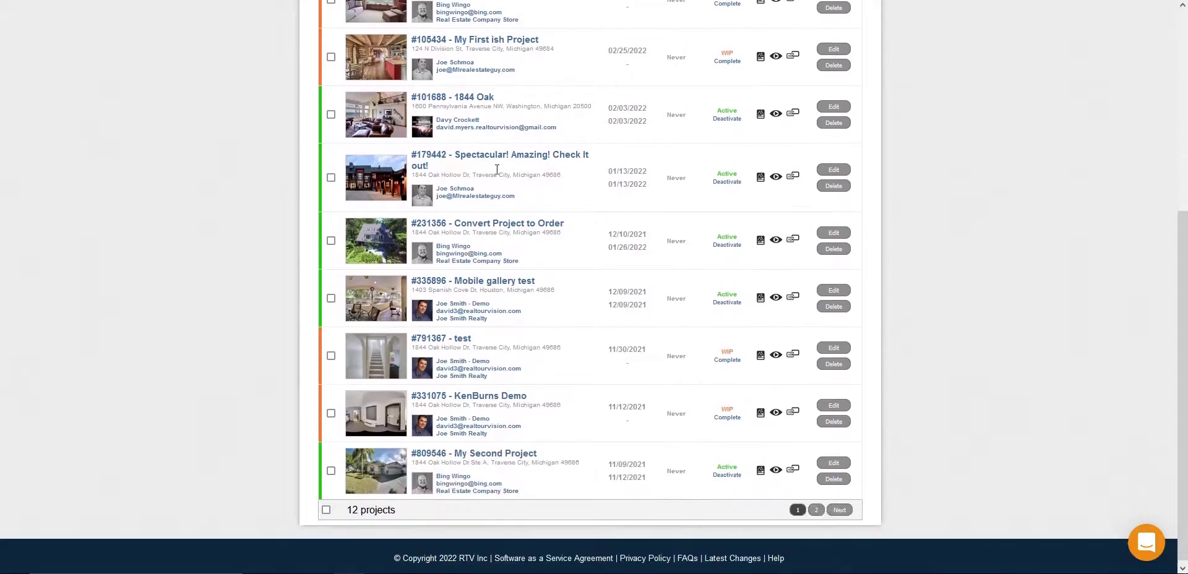
{"action": "scroll", "coordinate": [497, 169], "scroll_direction": "up", "scroll_amount": 5}
Step: Select the second, third and fourth projects in the list and look at the available bulk actions
{"action": "left_click", "coordinate": [331, 310]}
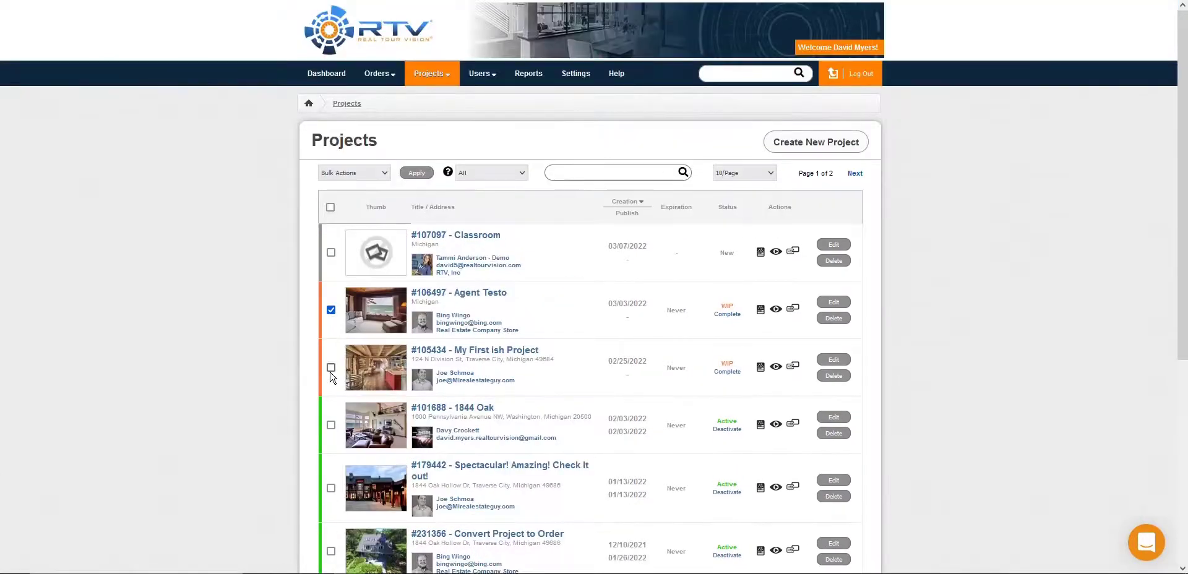
{"action": "left_click", "coordinate": [331, 367]}
{"action": "left_click", "coordinate": [331, 425]}
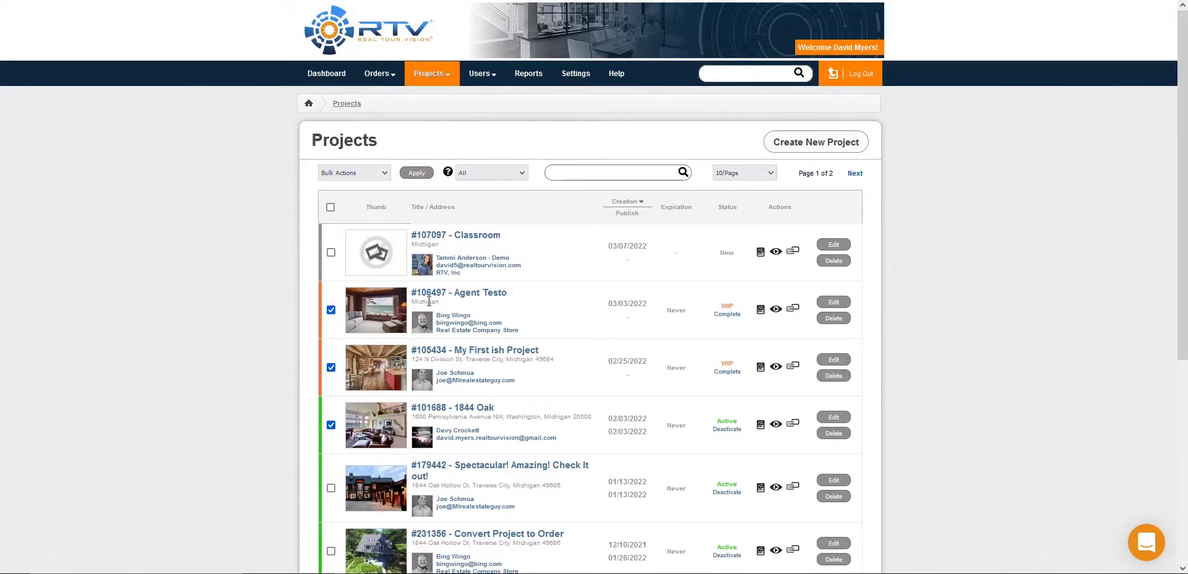
{"action": "left_click", "coordinate": [353, 181]}
{"action": "left_click", "coordinate": [483, 134]}
Step: Open the full list of users and look through the accounts and their available actions
{"action": "mouse_move", "coordinate": [480, 82]}
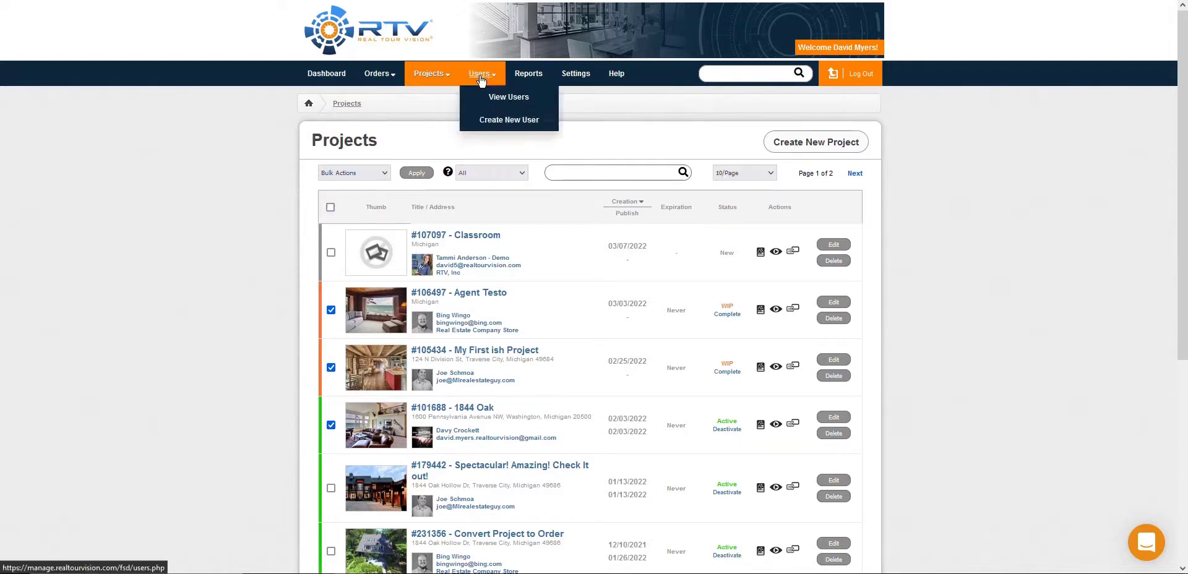
{"action": "left_click", "coordinate": [505, 96]}
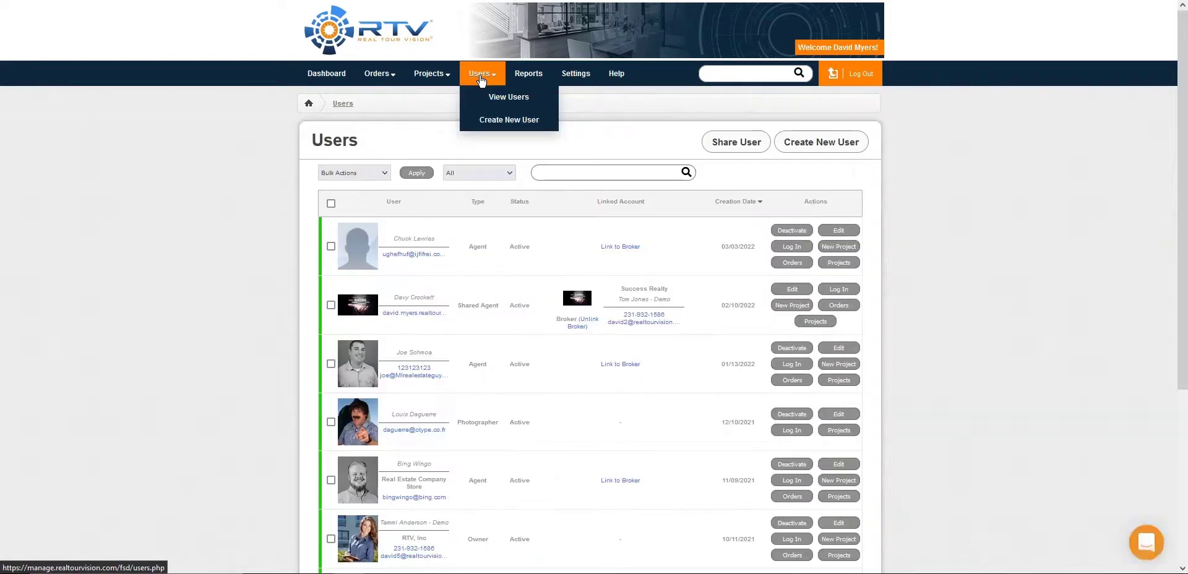
{"action": "scroll", "coordinate": [485, 167], "scroll_direction": "down", "scroll_amount": 2}
{"action": "scroll", "coordinate": [483, 167], "scroll_direction": "down", "scroll_amount": 3}
{"action": "scroll", "coordinate": [485, 167], "scroll_direction": "up", "scroll_amount": 5}
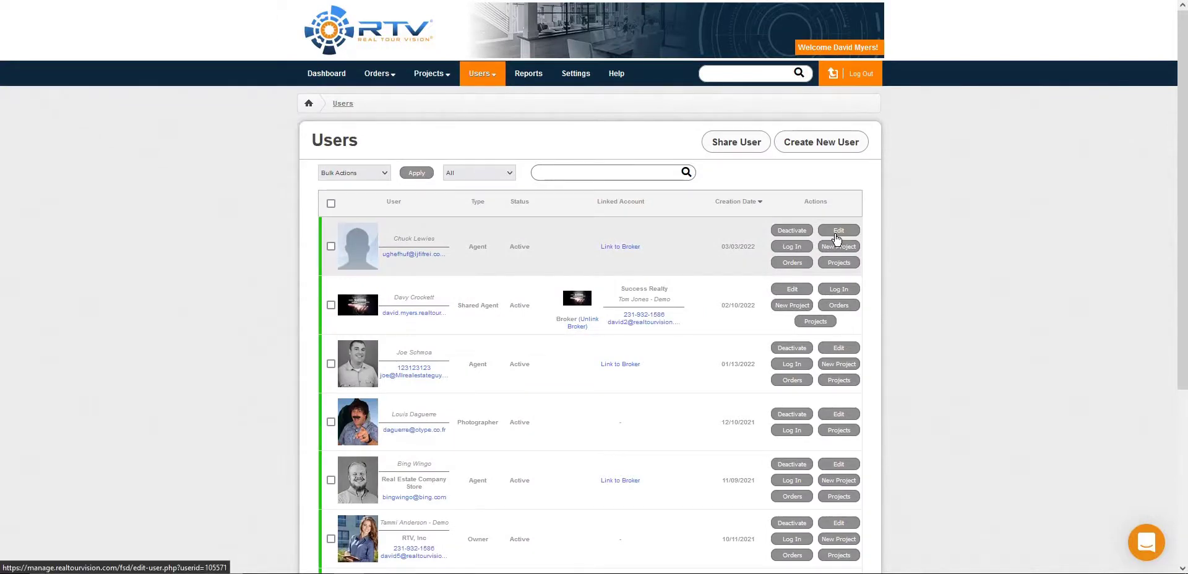
Step: View the Receipts, Best Clients, Credits Spent and Inactive Clients reports
{"action": "left_click", "coordinate": [528, 75]}
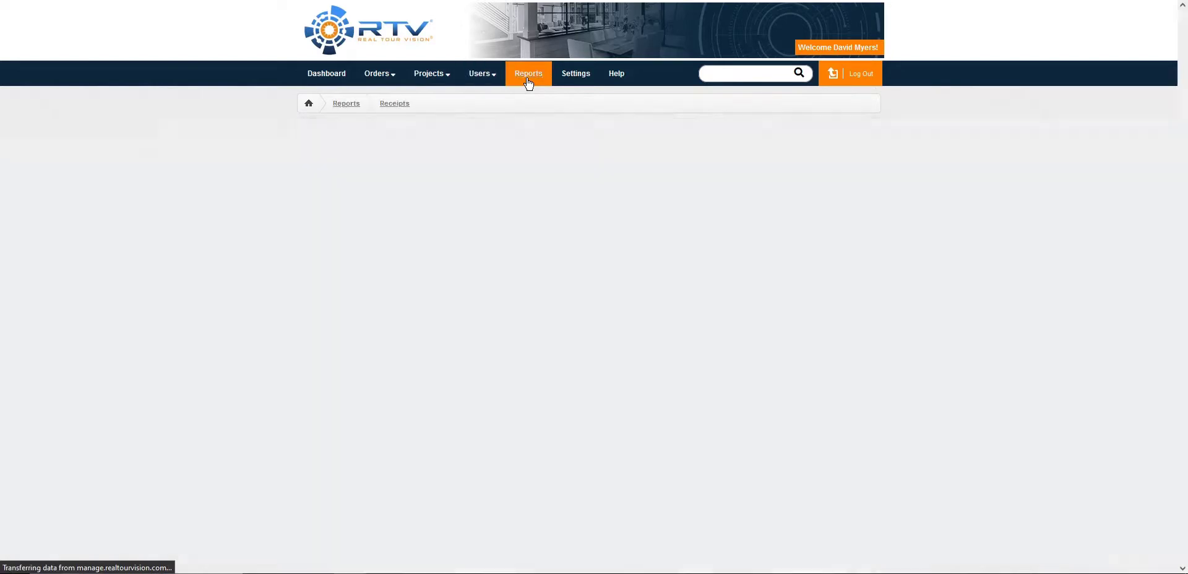
{"action": "scroll", "coordinate": [179, 204], "scroll_direction": "down", "scroll_amount": 1}
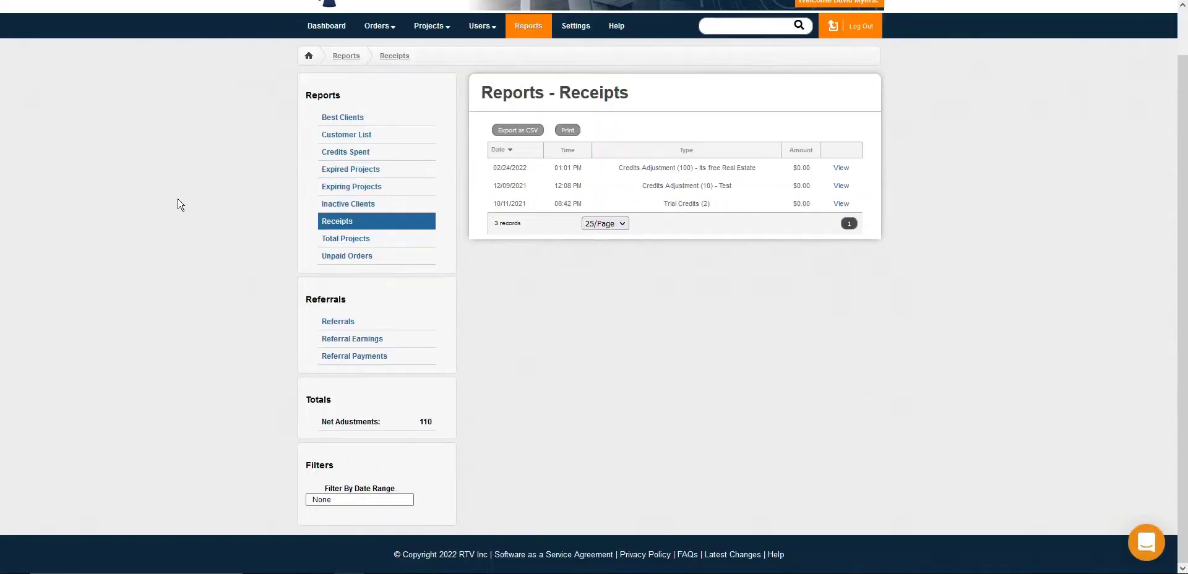
{"action": "left_click", "coordinate": [337, 122]}
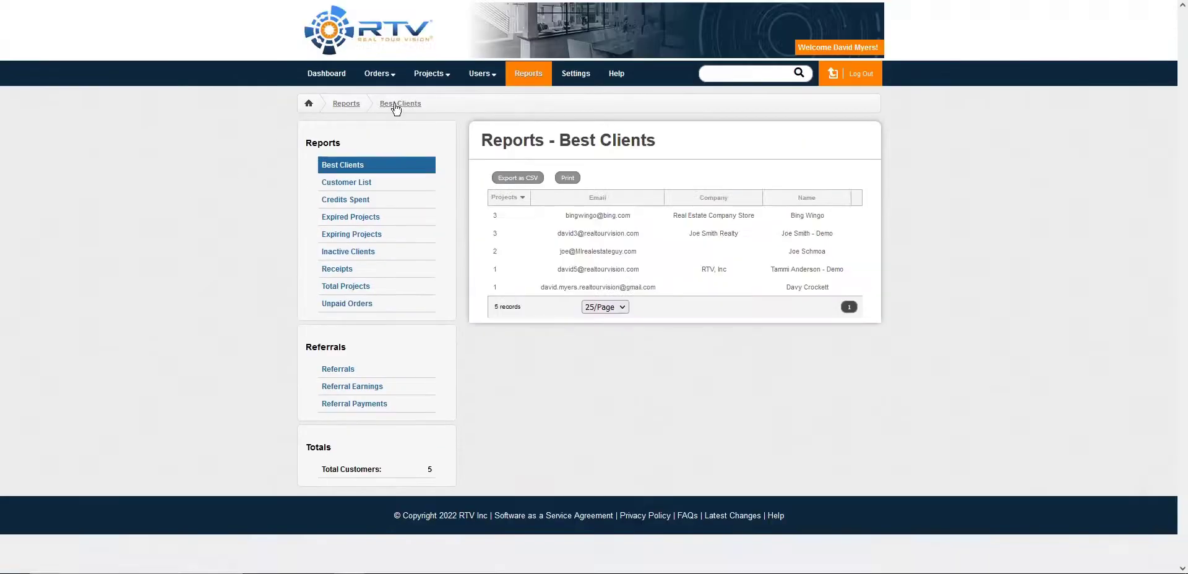
{"action": "left_click", "coordinate": [361, 202]}
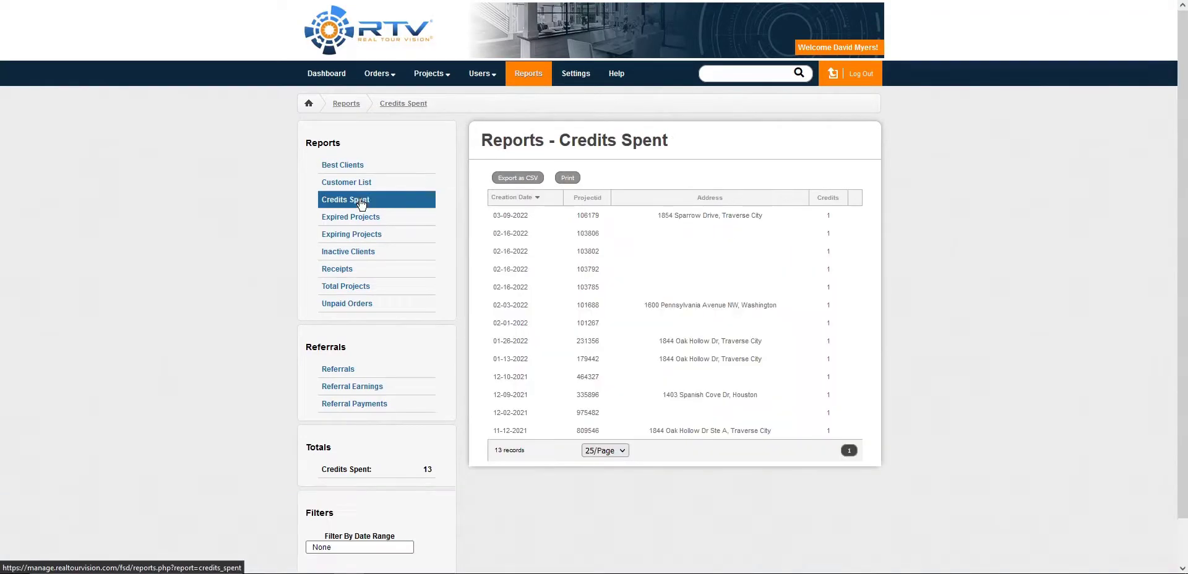
{"action": "left_click", "coordinate": [348, 252]}
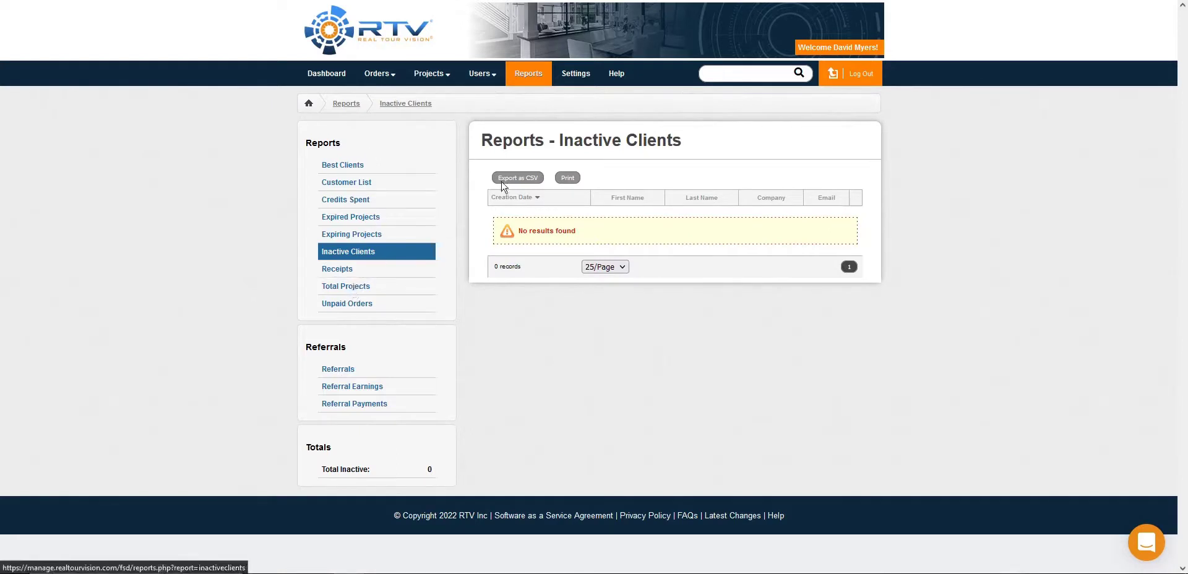
Step: Browse the help knowledge base's article categories and show all Getting Started articles
{"action": "left_click", "coordinate": [612, 75]}
{"action": "scroll", "coordinate": [655, 173], "scroll_direction": "down", "scroll_amount": 4}
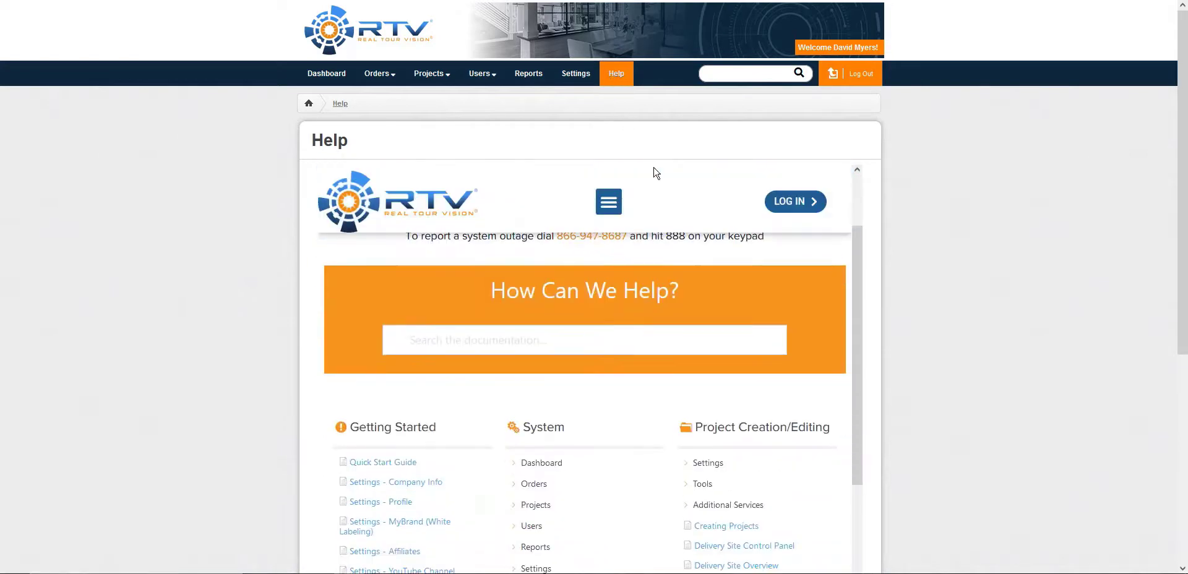
{"action": "scroll", "coordinate": [970, 196], "scroll_direction": "down", "scroll_amount": 2}
{"action": "scroll", "coordinate": [707, 234], "scroll_direction": "down", "scroll_amount": 4}
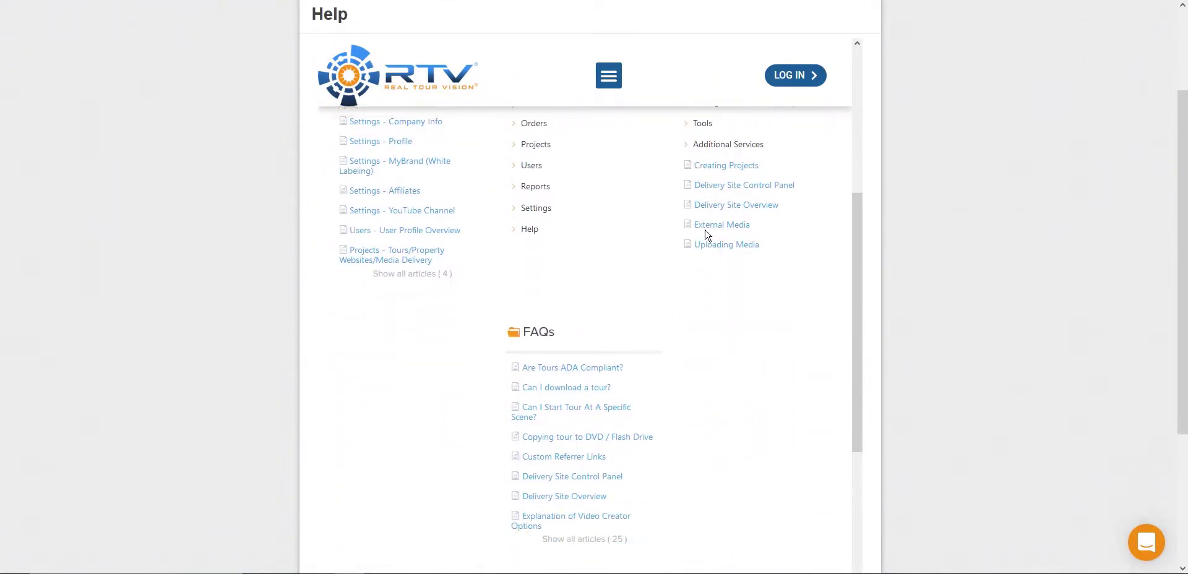
{"action": "scroll", "coordinate": [706, 233], "scroll_direction": "up", "scroll_amount": 5}
{"action": "scroll", "coordinate": [707, 234], "scroll_direction": "down", "scroll_amount": 1}
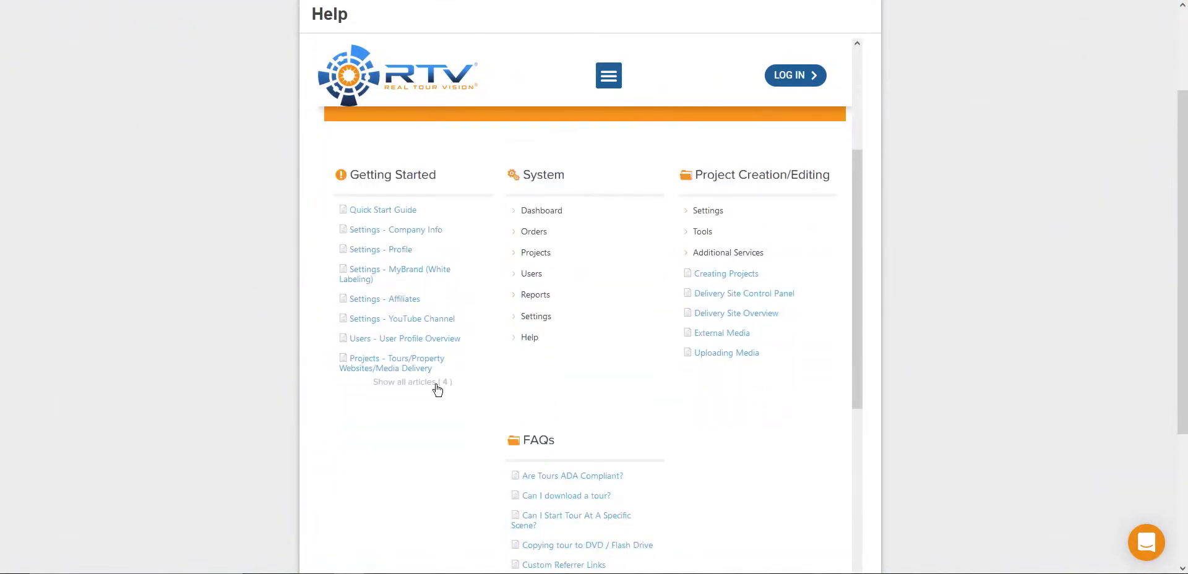
{"action": "left_click", "coordinate": [436, 383]}
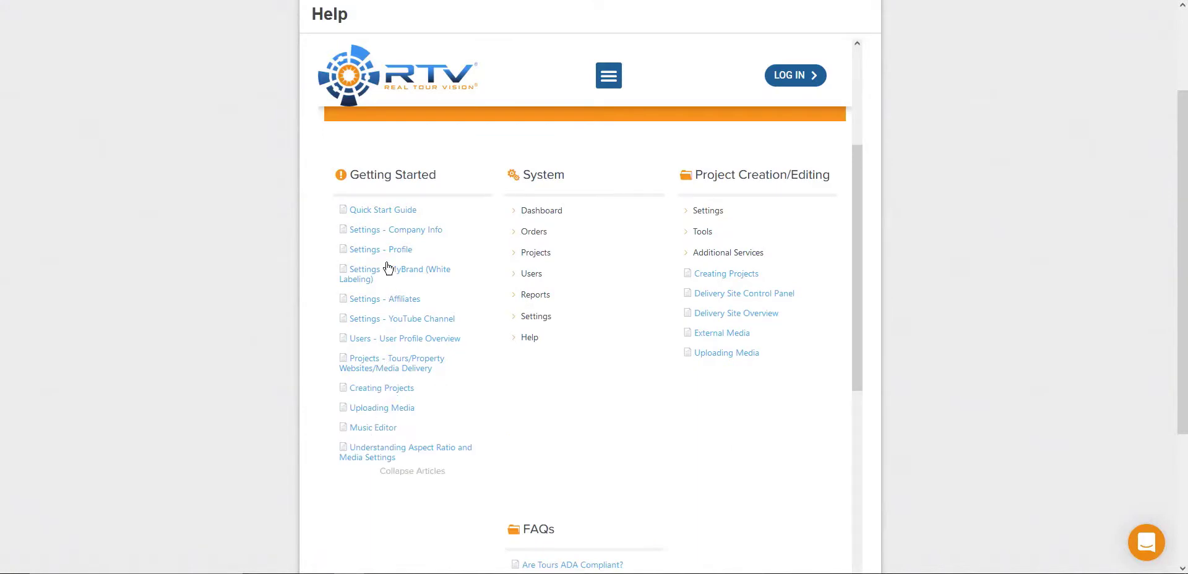
Step: Search the knowledge base for "packages" and look through the Packages and Add-ons article
{"action": "scroll", "coordinate": [388, 254], "scroll_direction": "up", "scroll_amount": 3}
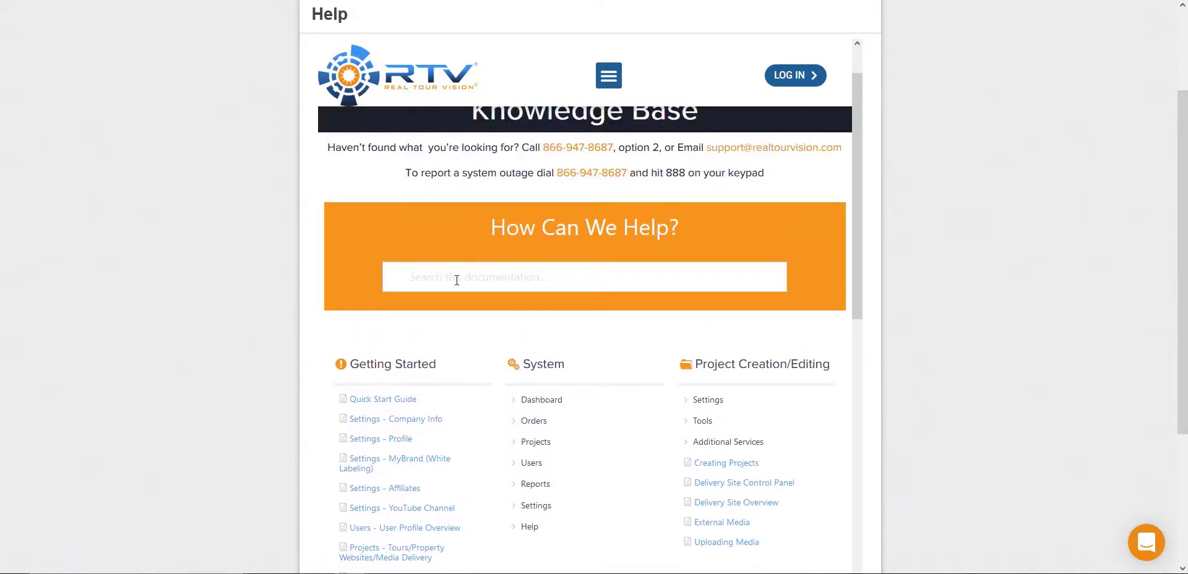
{"action": "left_click", "coordinate": [456, 280]}
{"action": "type", "text": "packages"}
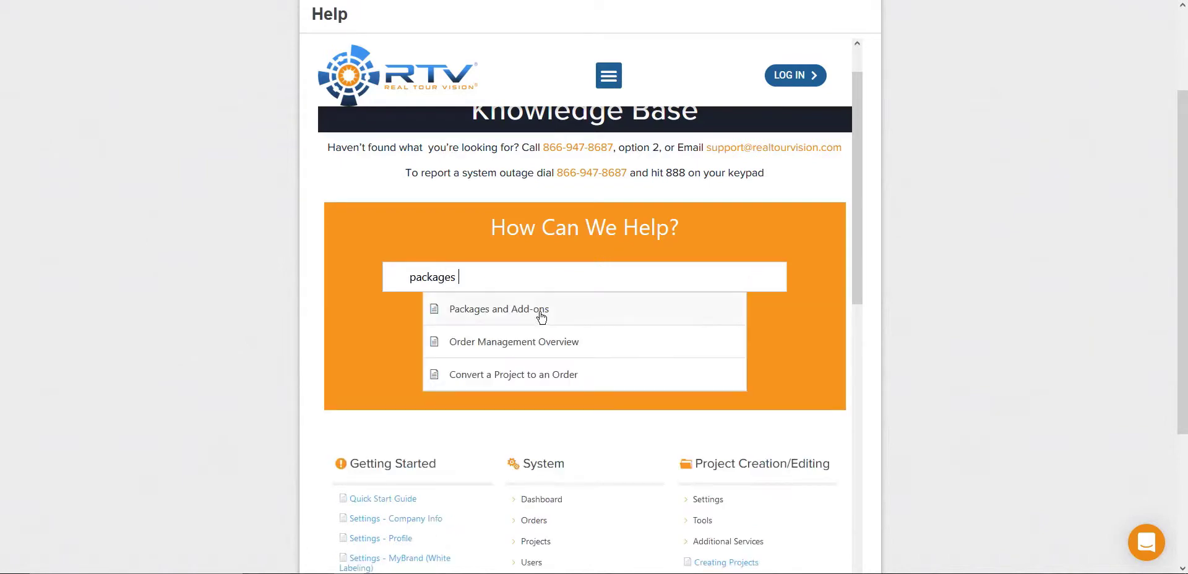
{"action": "left_click", "coordinate": [541, 315]}
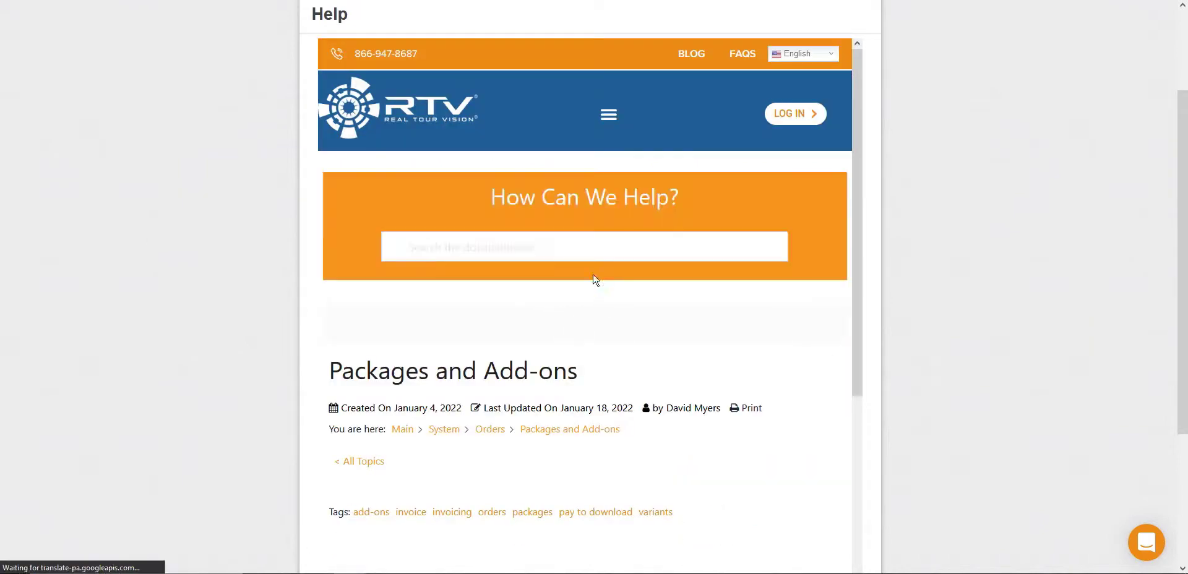
{"action": "scroll", "coordinate": [593, 281], "scroll_direction": "down", "scroll_amount": 5}
{"action": "scroll", "coordinate": [440, 281], "scroll_direction": "up", "scroll_amount": 6}
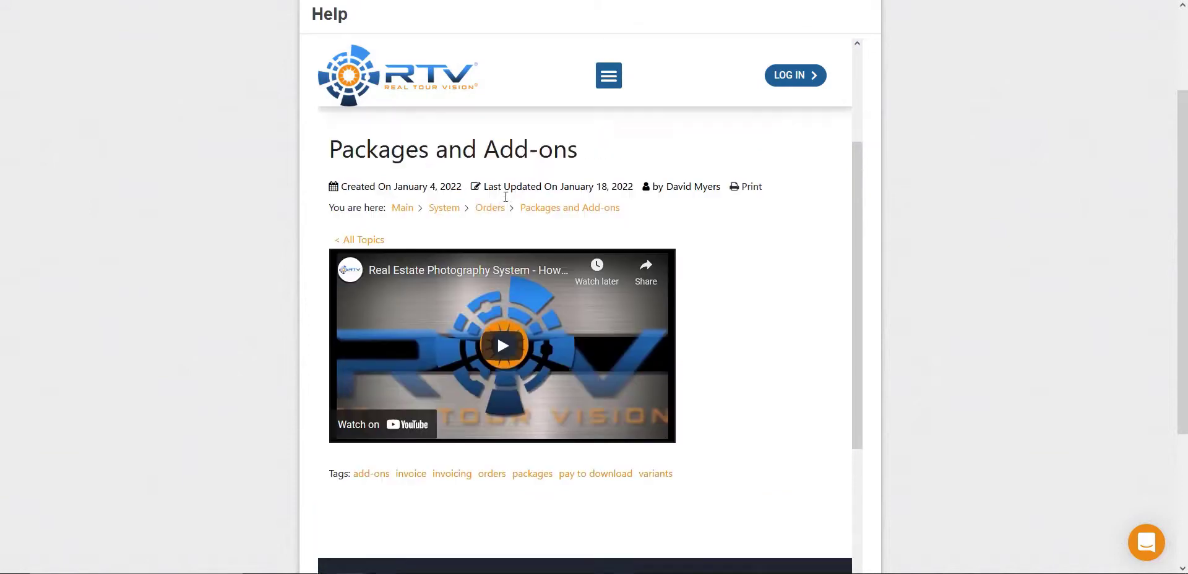
{"action": "scroll", "coordinate": [465, 390], "scroll_direction": "up", "scroll_amount": 1}
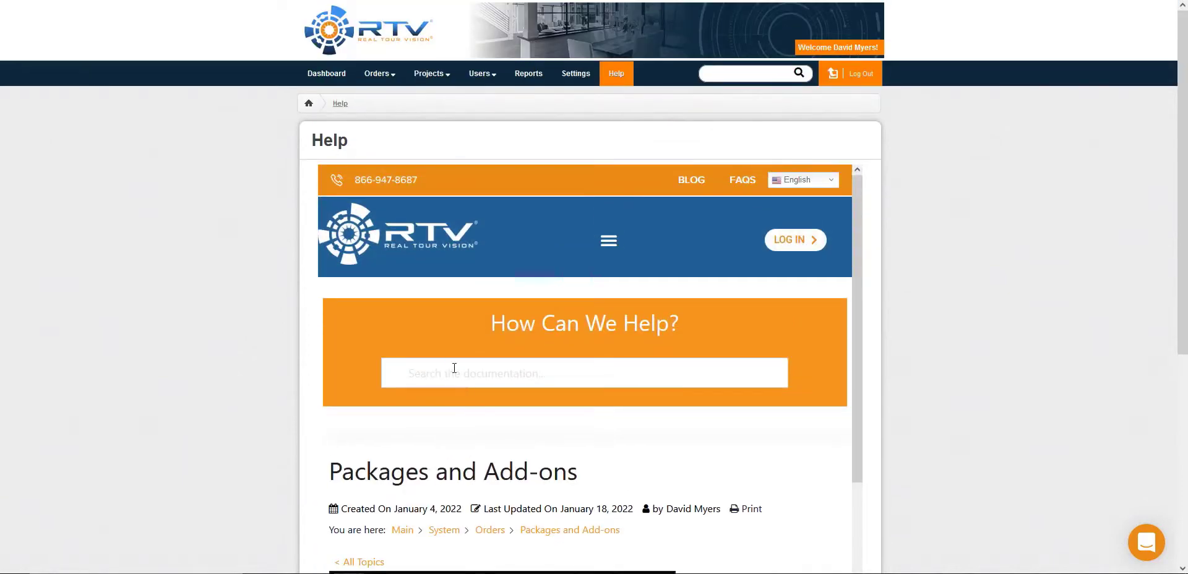
Step: Look over the Profile settings, and enter and save the company's street address in the Company settings
{"action": "left_click", "coordinate": [553, 84]}
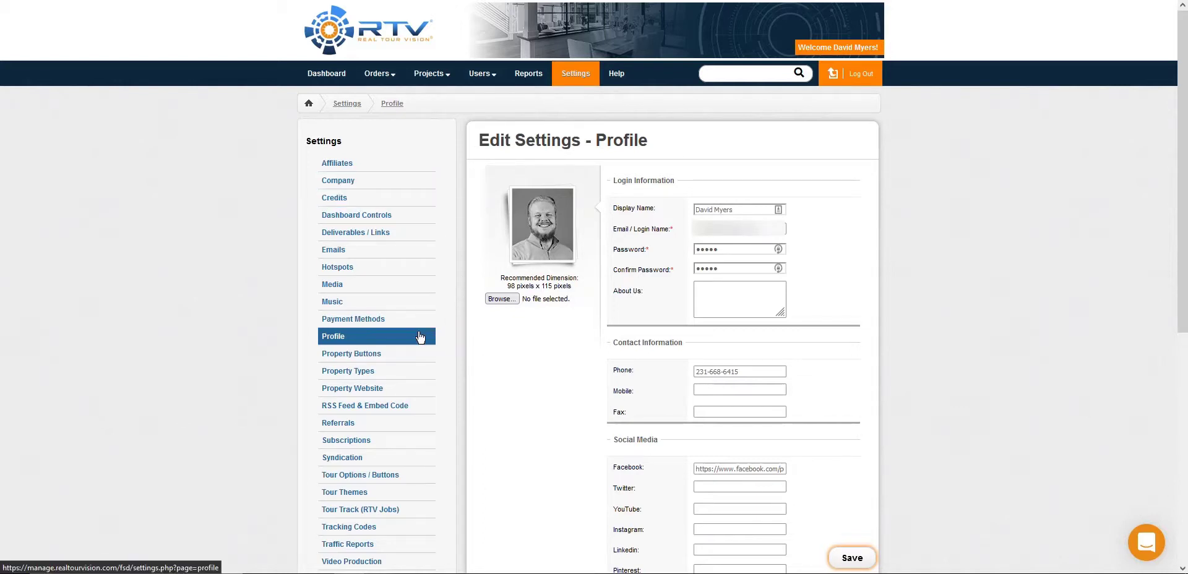
{"action": "scroll", "coordinate": [461, 342], "scroll_direction": "down", "scroll_amount": 1}
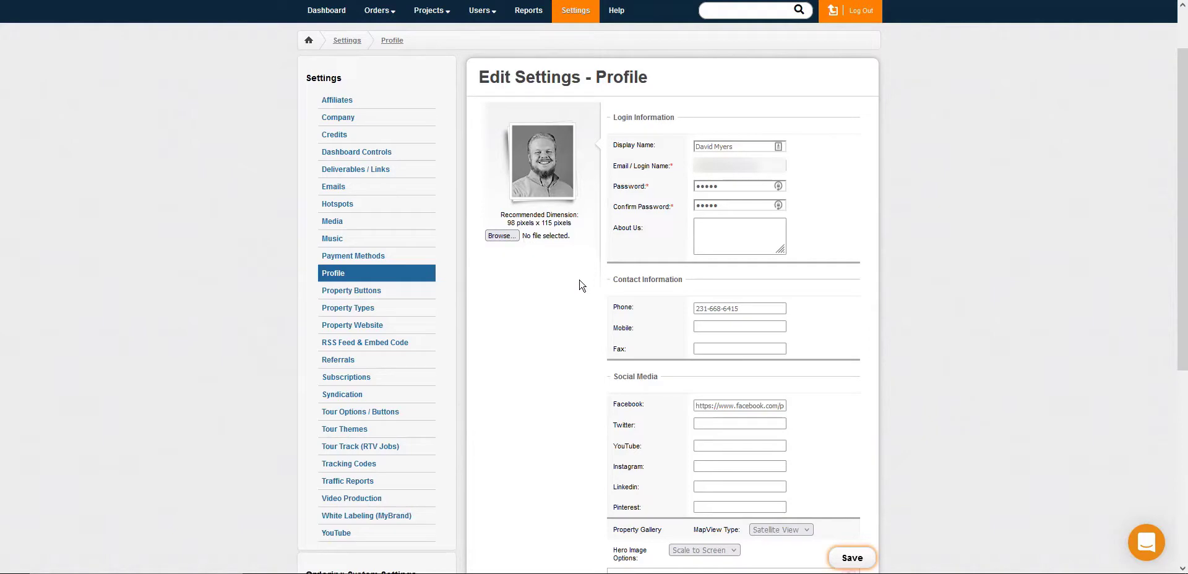
{"action": "left_click", "coordinate": [337, 117]}
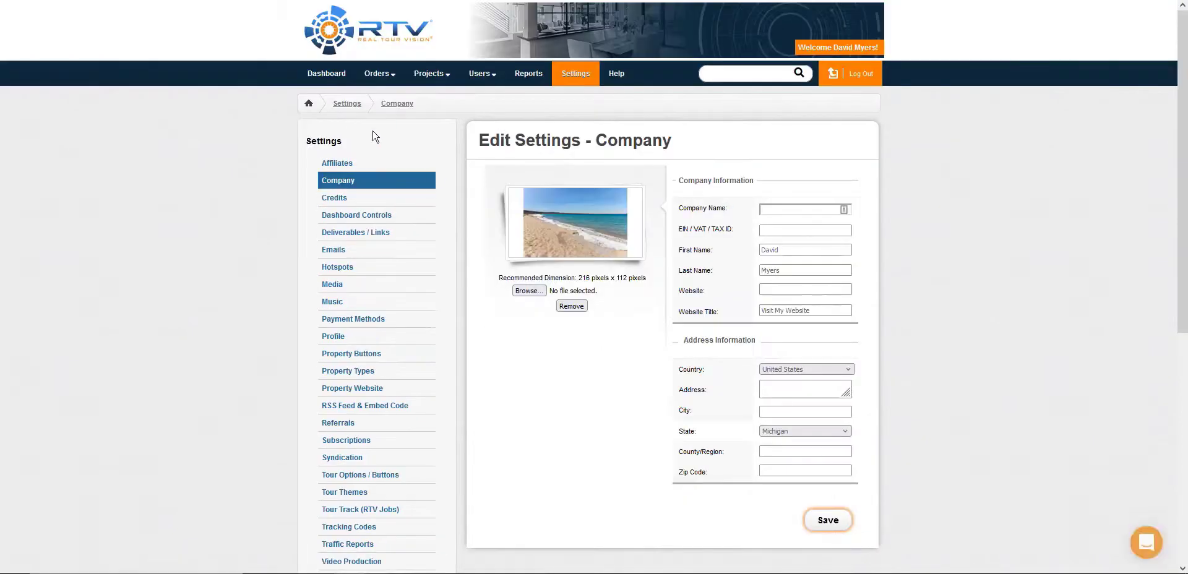
{"action": "left_click", "coordinate": [784, 386]}
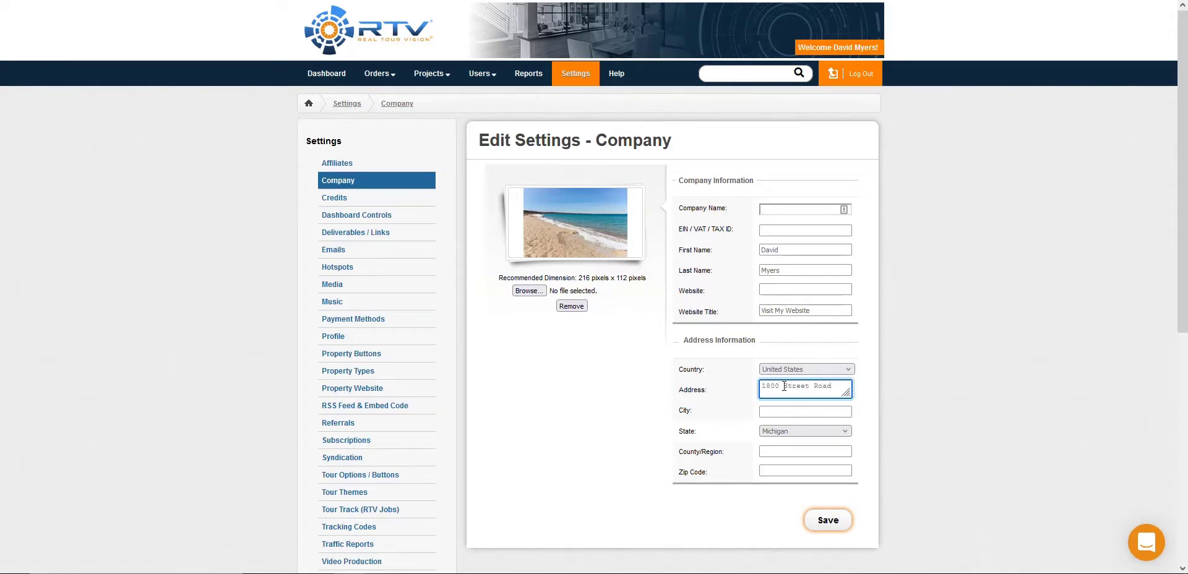
{"action": "left_click", "coordinate": [827, 520]}
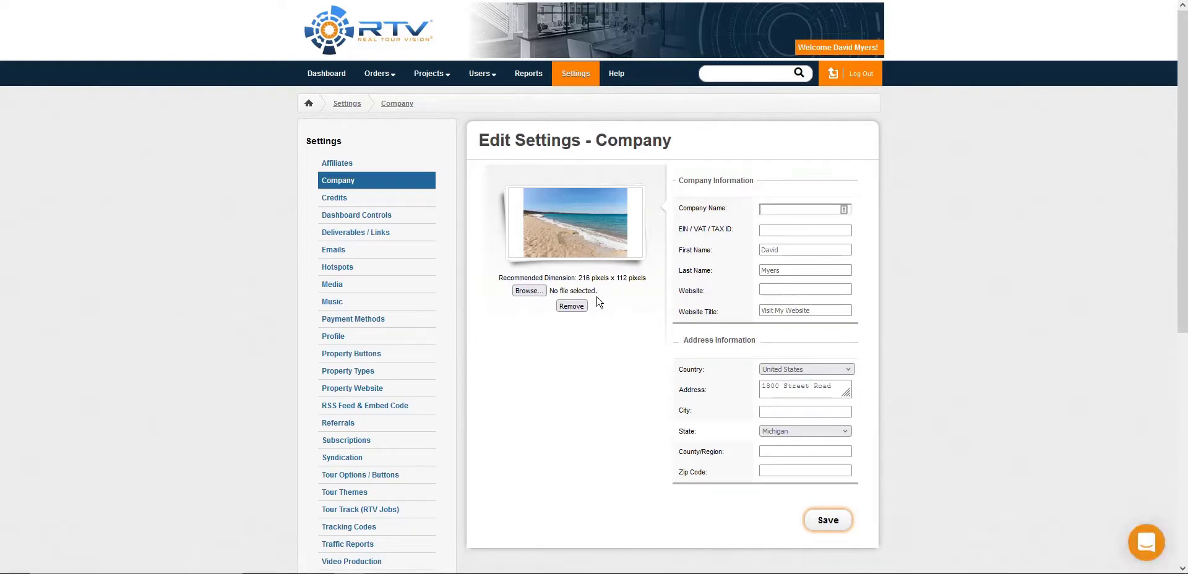
Step: Review the email settings, checking the listed email account and the choices for the default sending account
{"action": "left_click", "coordinate": [389, 256]}
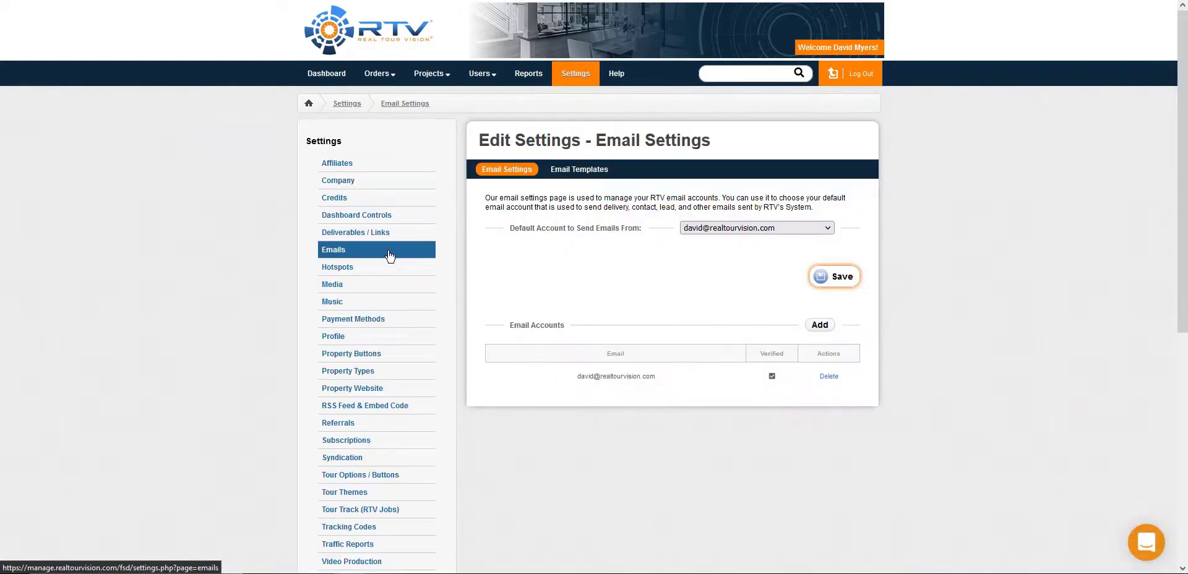
{"action": "left_click_drag", "start_coordinate": [577, 377], "coordinate": [657, 377]}
{"action": "left_click", "coordinate": [641, 300]}
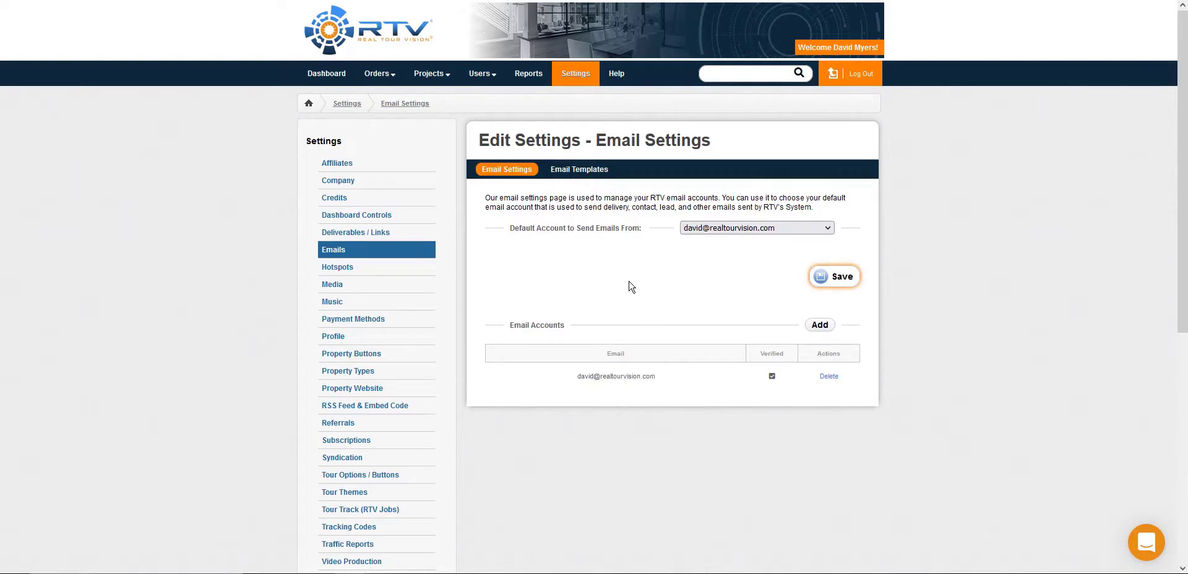
{"action": "left_click", "coordinate": [711, 233]}
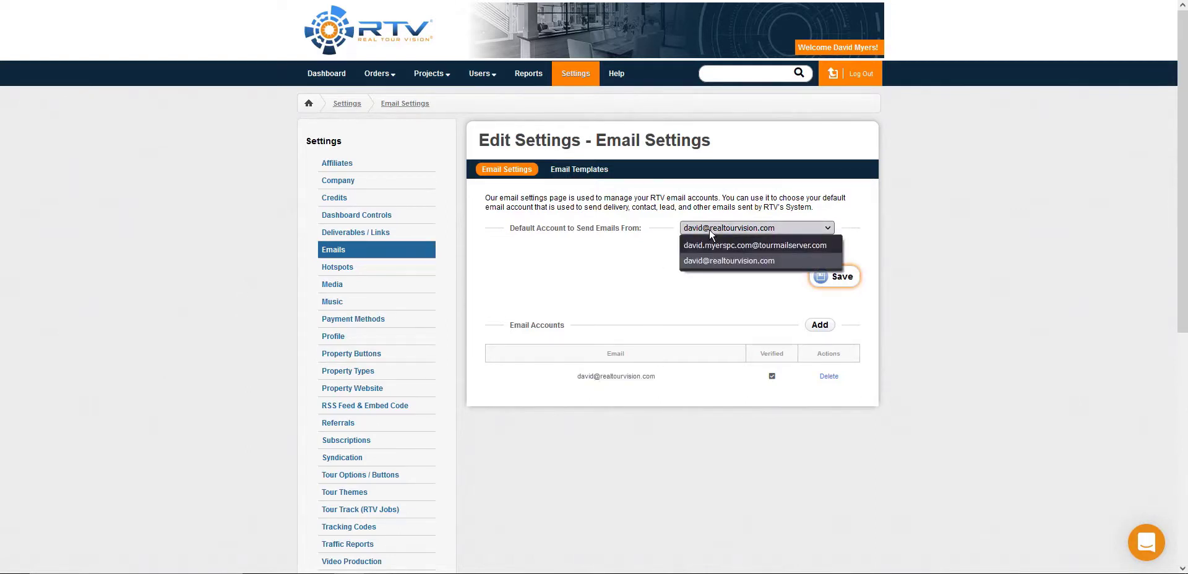
{"action": "left_click", "coordinate": [815, 268]}
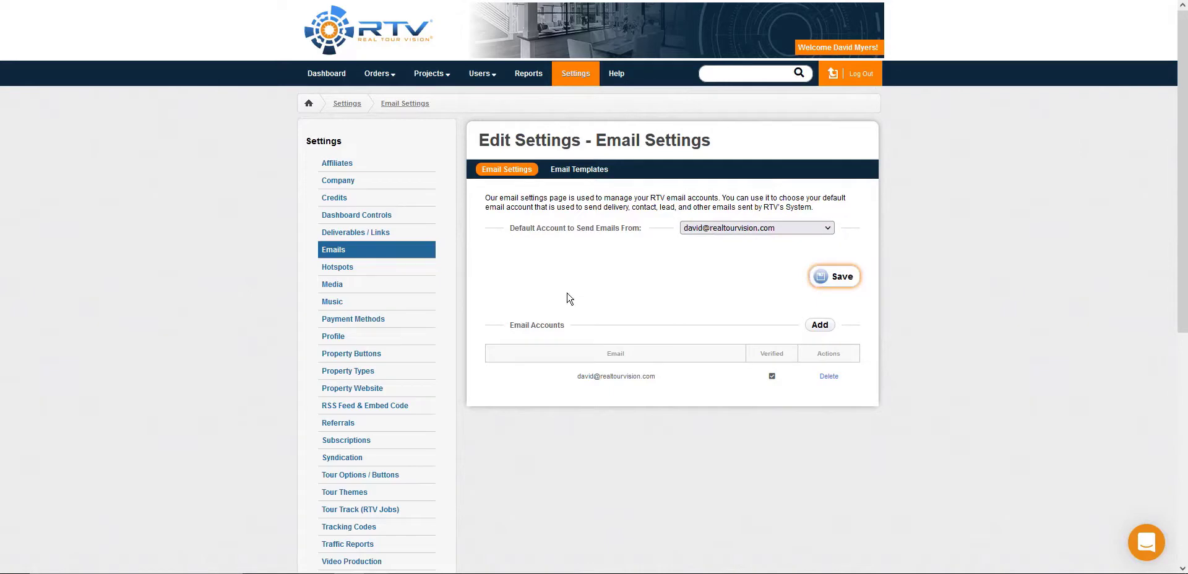
Step: In the Music settings, star Guitar-Eyecatcher as a default song, move it to the top of the song order and save
{"action": "left_click", "coordinate": [405, 303]}
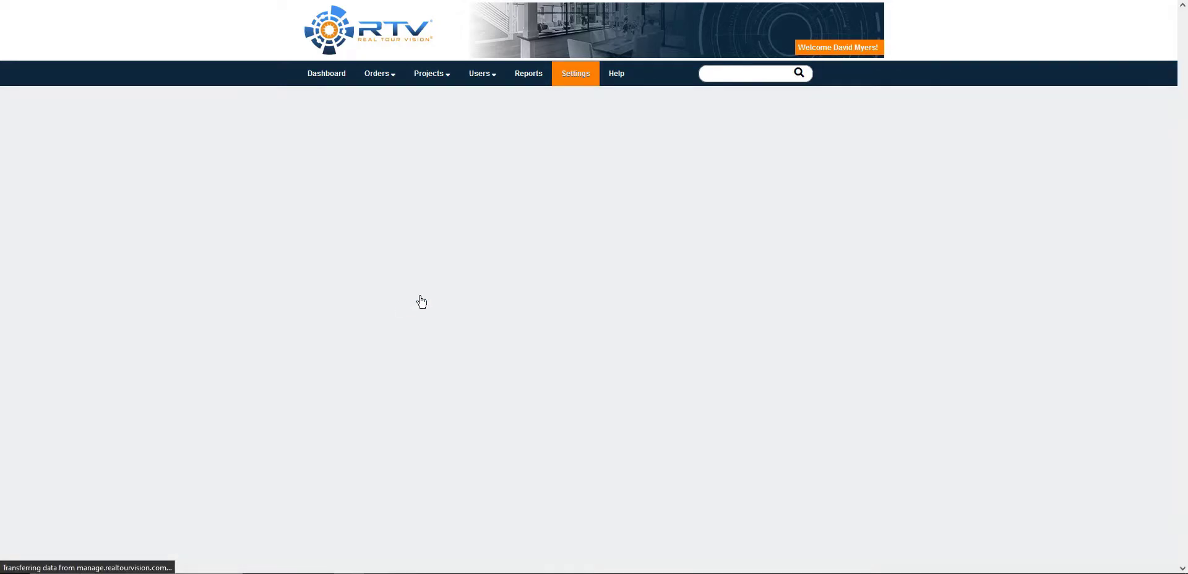
{"action": "scroll", "coordinate": [564, 271], "scroll_direction": "down", "scroll_amount": 5}
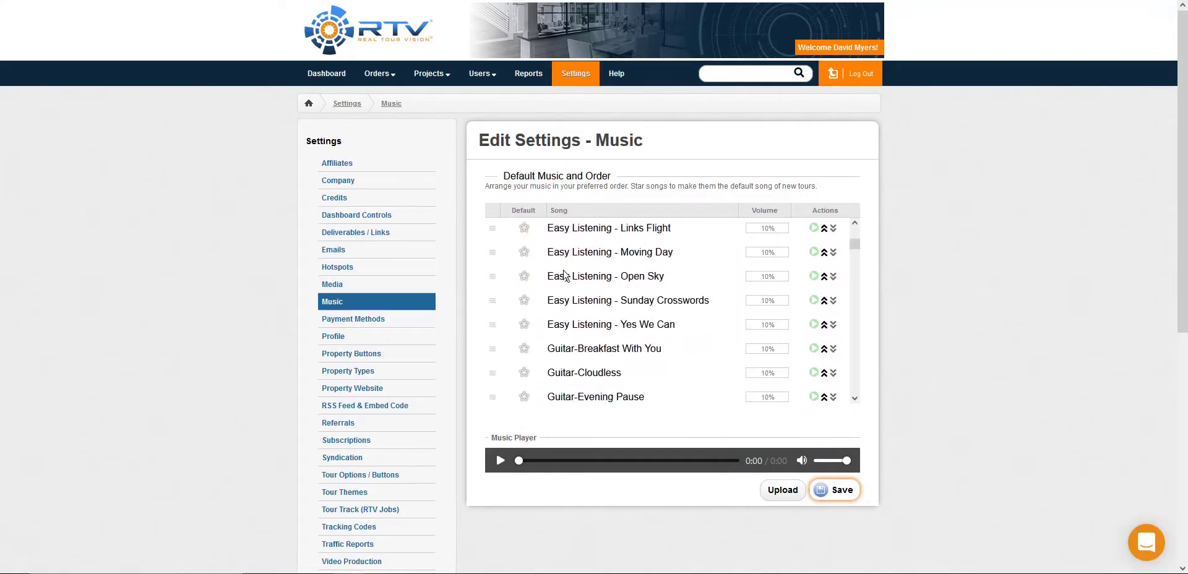
{"action": "scroll", "coordinate": [565, 271], "scroll_direction": "down", "scroll_amount": 4}
{"action": "scroll", "coordinate": [564, 274], "scroll_direction": "down", "scroll_amount": 8}
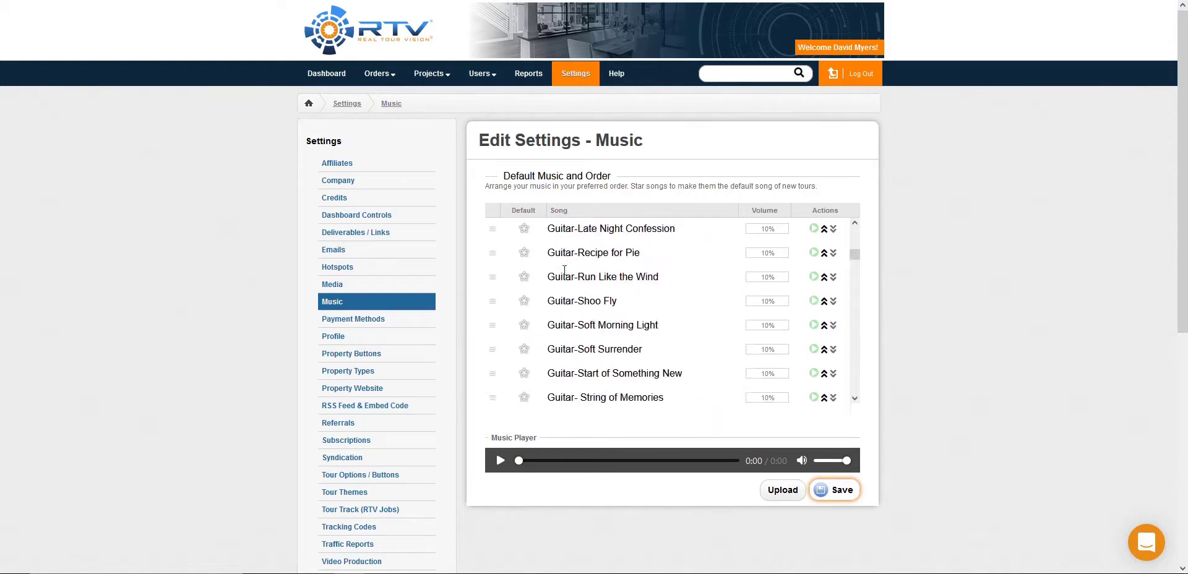
{"action": "scroll", "coordinate": [564, 274], "scroll_direction": "down", "scroll_amount": 2}
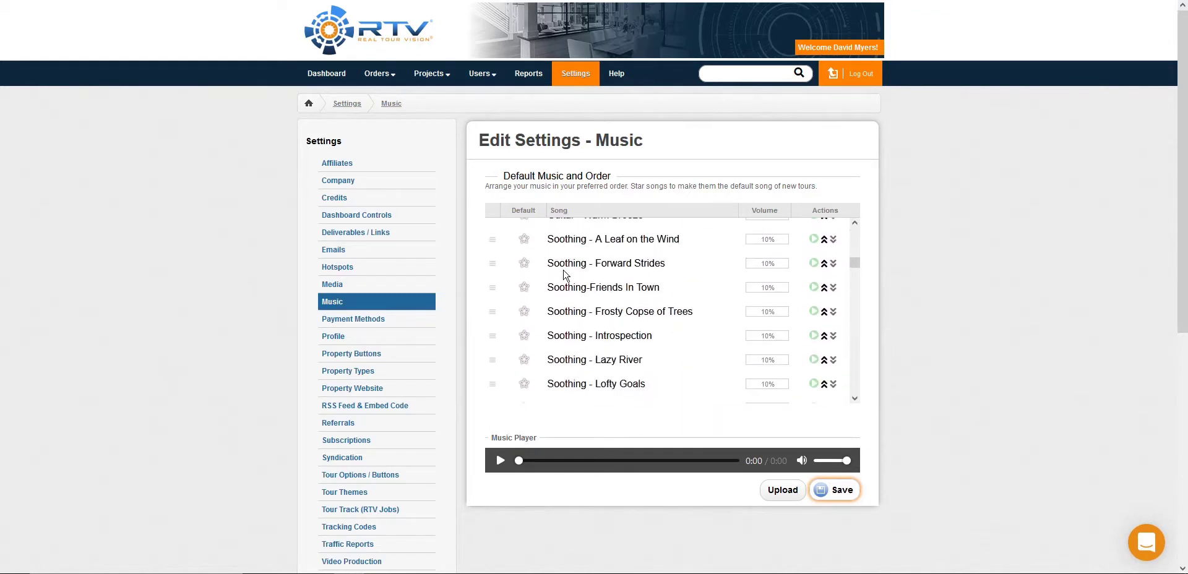
{"action": "scroll", "coordinate": [564, 274], "scroll_direction": "up", "scroll_amount": 12}
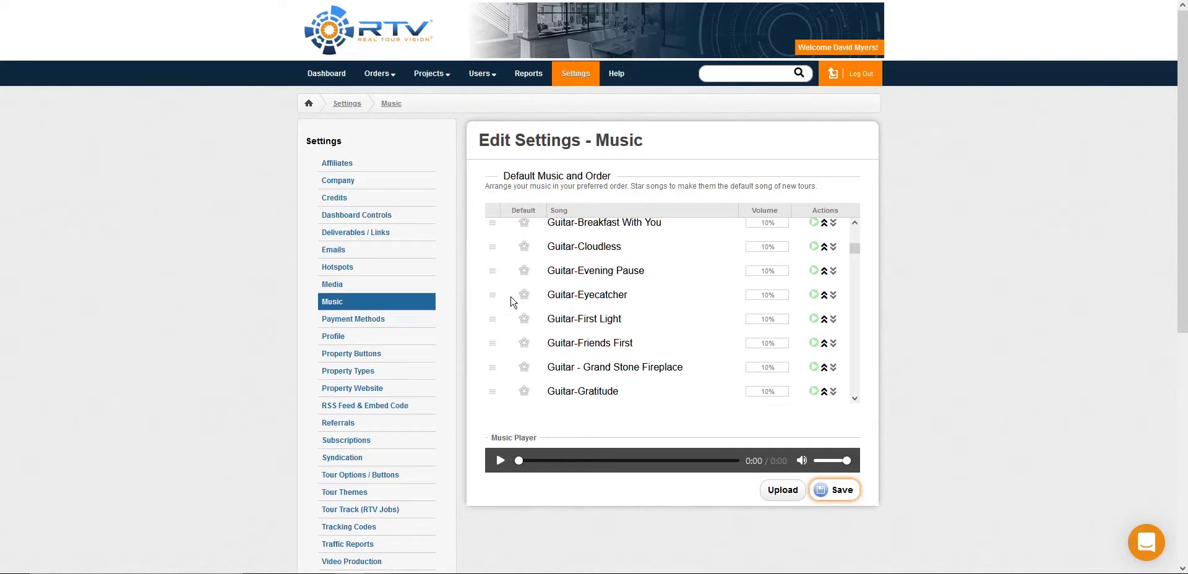
{"action": "left_click", "coordinate": [523, 296]}
{"action": "left_click", "coordinate": [824, 296]}
{"action": "left_click_drag", "start_coordinate": [854, 257], "coordinate": [854, 233]}
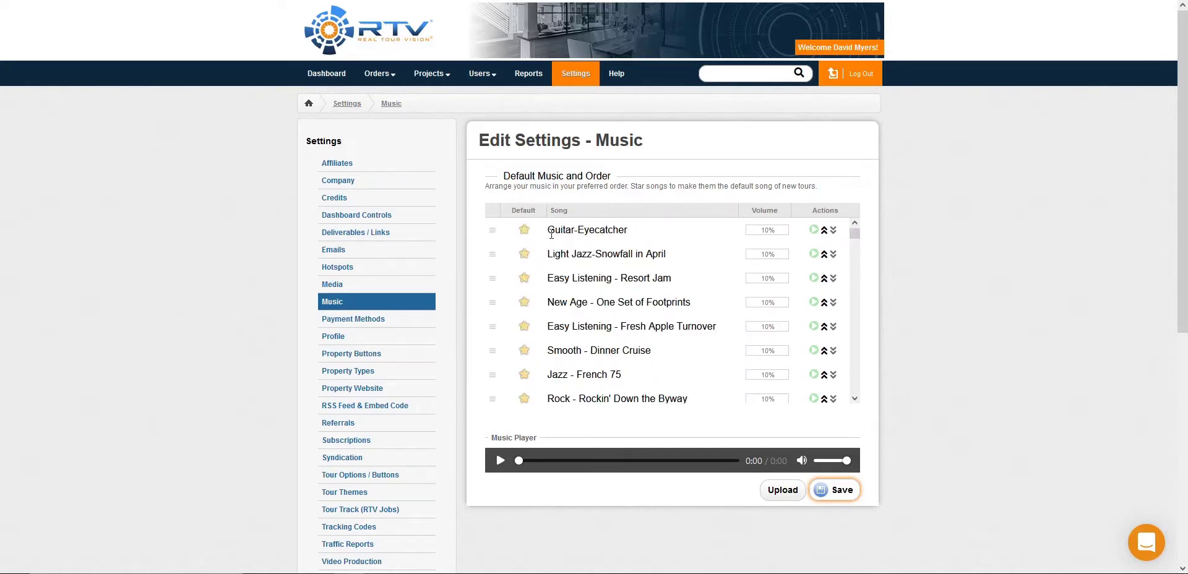
{"action": "left_click", "coordinate": [837, 490]}
Step: Start a new payment profile in the Payment Methods settings, enter a card number, and close the form without saving
{"action": "left_click", "coordinate": [356, 319]}
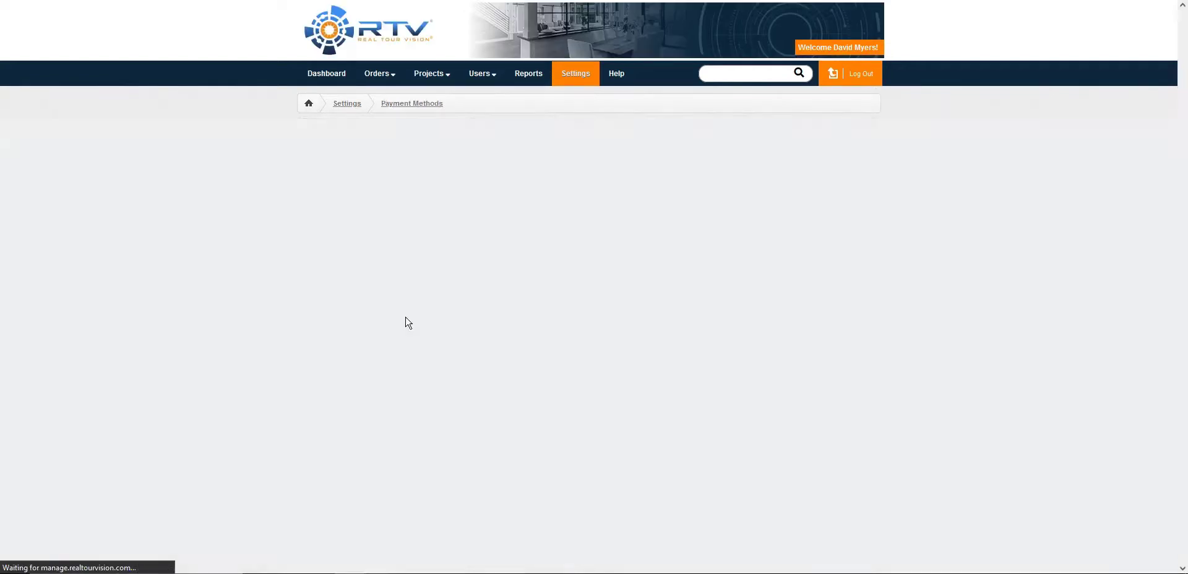
{"action": "left_click", "coordinate": [563, 459]}
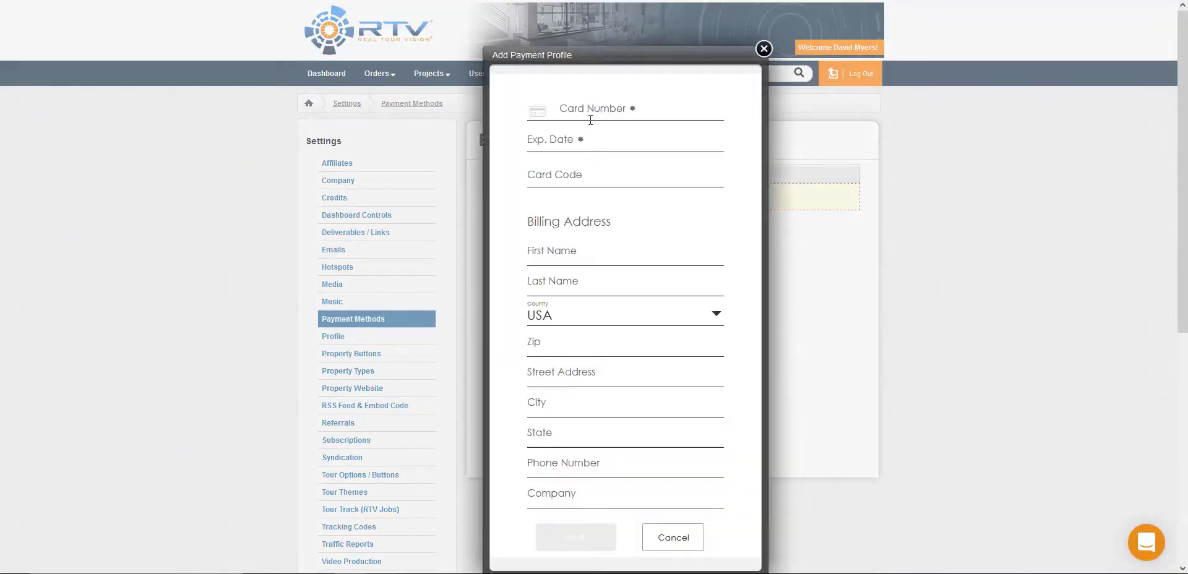
{"action": "left_click", "coordinate": [647, 101]}
{"action": "type", "text": "123456"}
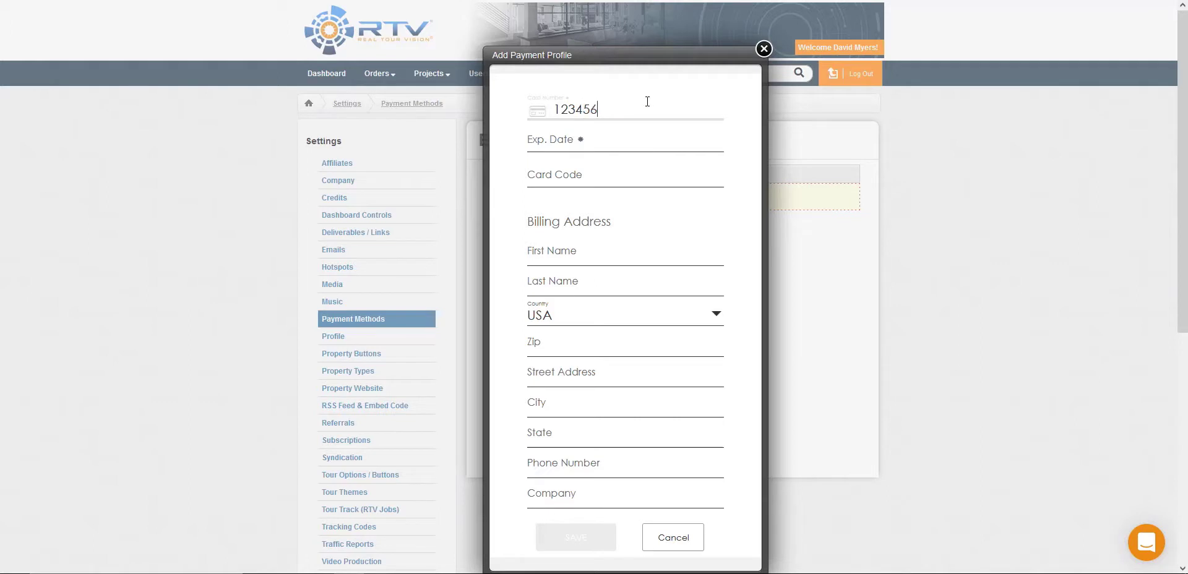
{"action": "type", "text": "789"}
{"action": "left_click", "coordinate": [759, 48]}
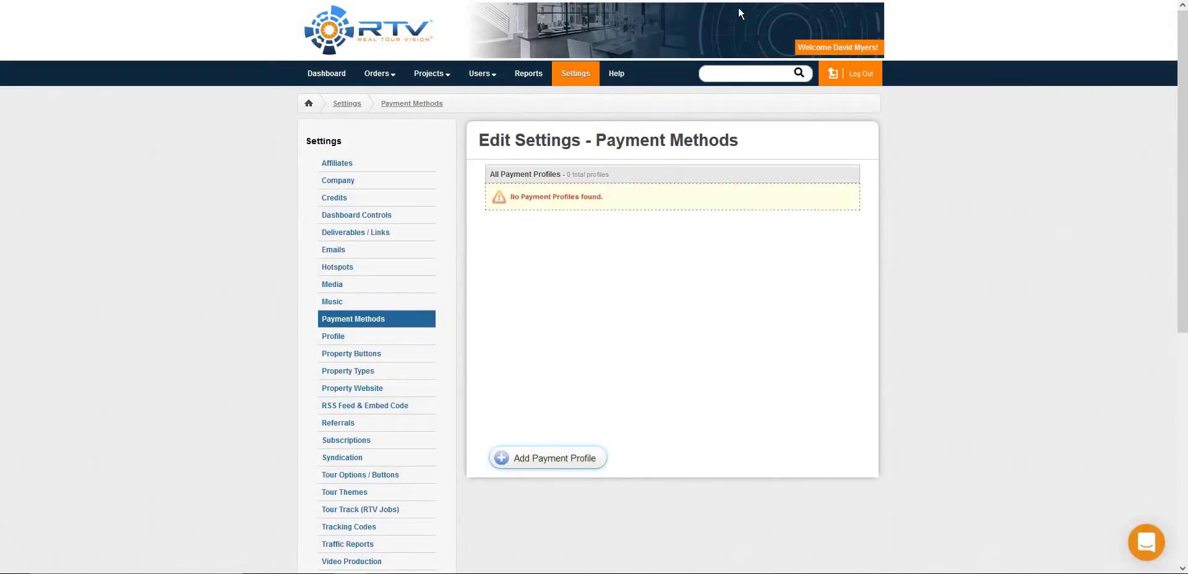
Step: In the Syndication settings, switch distribution of Tours and Property Websites on and back off
{"action": "scroll", "coordinate": [543, 271], "scroll_direction": "down", "scroll_amount": 2}
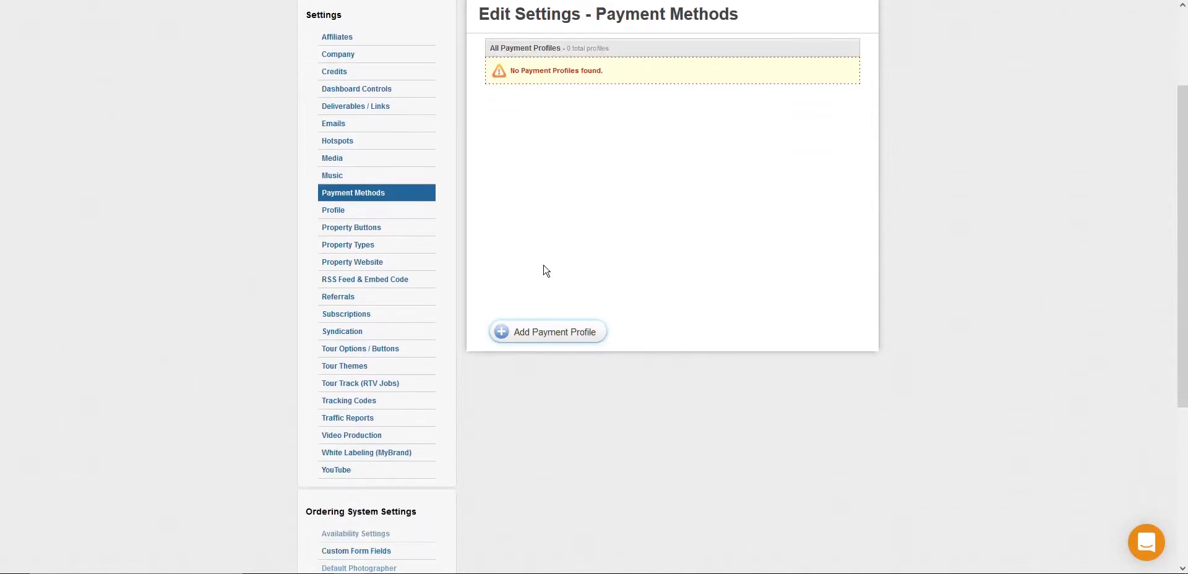
{"action": "left_click", "coordinate": [328, 332]}
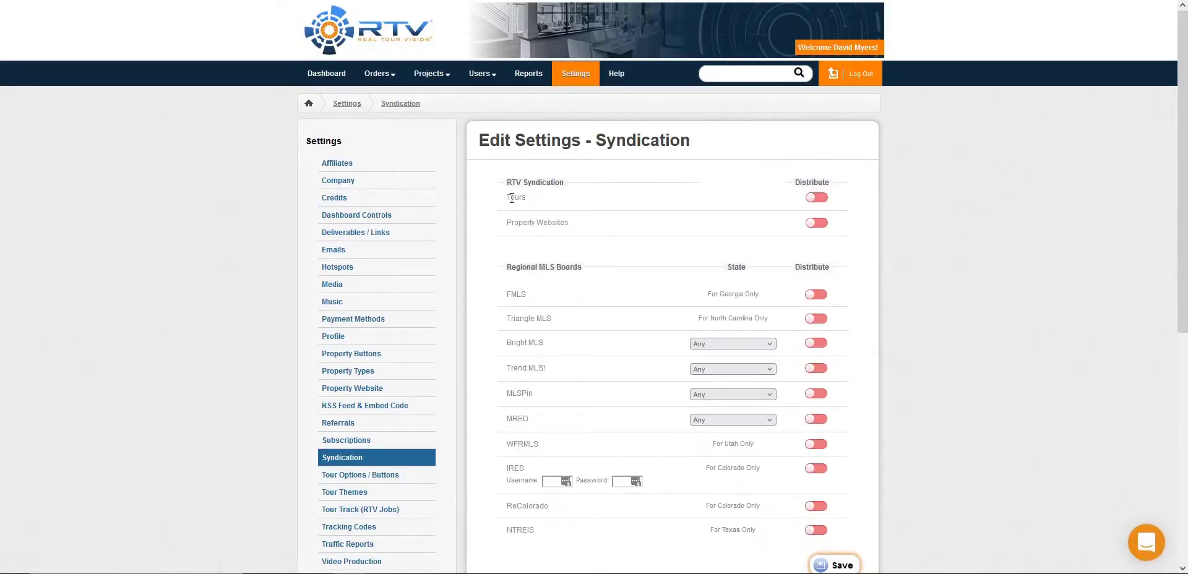
{"action": "left_click", "coordinate": [816, 198]}
{"action": "left_click", "coordinate": [817, 223]}
{"action": "left_click", "coordinate": [817, 199]}
{"action": "left_click", "coordinate": [817, 222]}
Step: Review the regional MLS boards' state restrictions and the state choices offered for Bright MLS and Trend MLS
{"action": "scroll", "coordinate": [708, 189], "scroll_direction": "down", "scroll_amount": 2}
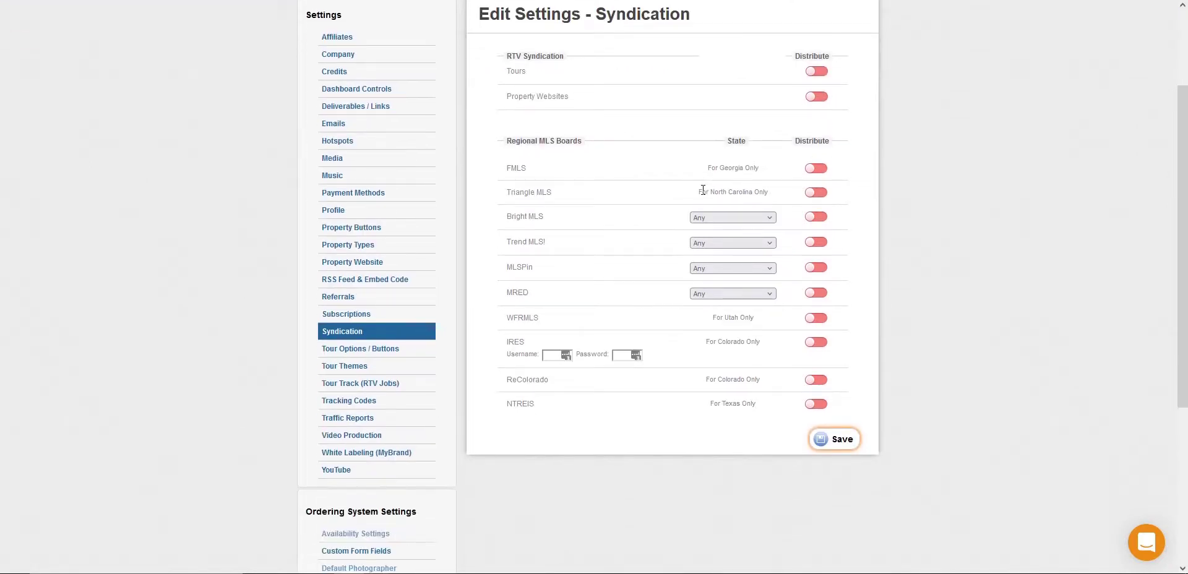
{"action": "scroll", "coordinate": [703, 189], "scroll_direction": "up", "scroll_amount": 1}
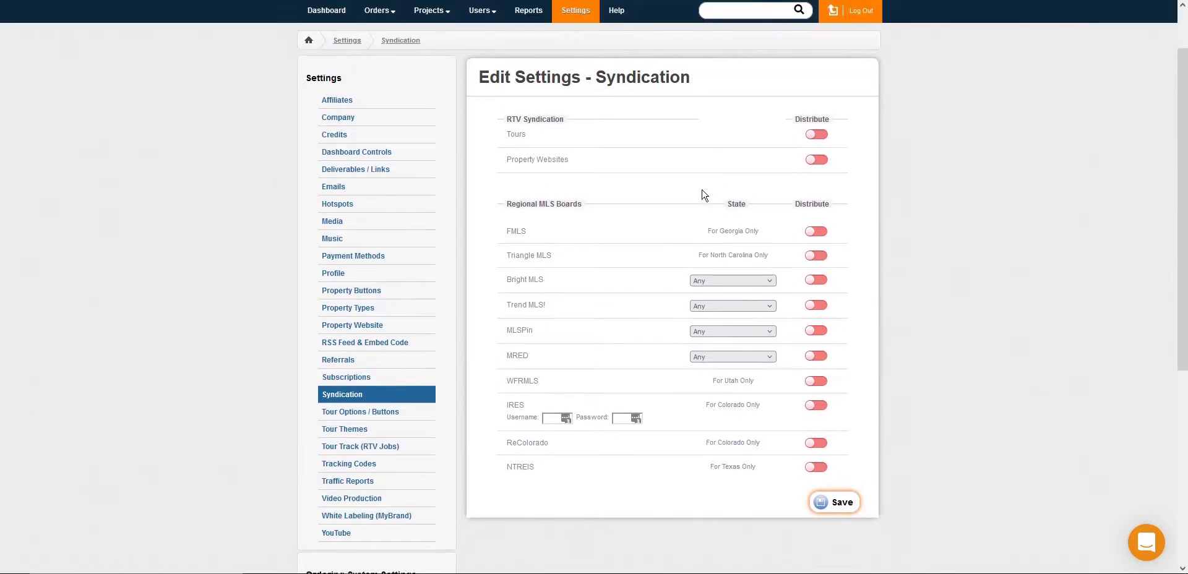
{"action": "left_click_drag", "start_coordinate": [707, 231], "coordinate": [759, 231]}
{"action": "left_click", "coordinate": [756, 231]}
{"action": "left_click", "coordinate": [707, 280]}
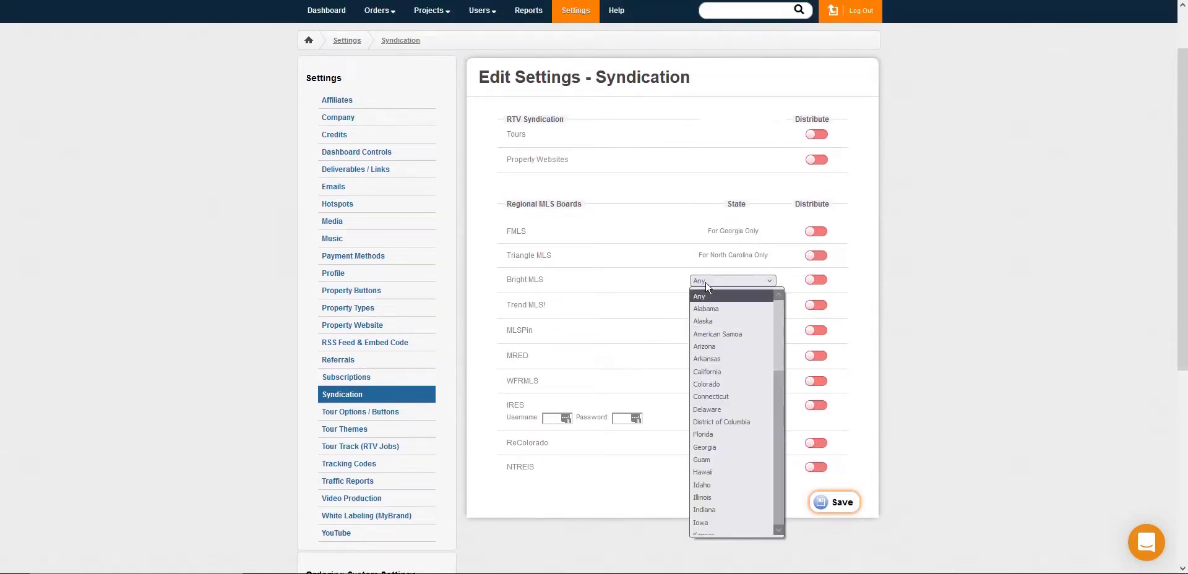
{"action": "scroll", "coordinate": [724, 305], "scroll_direction": "down", "scroll_amount": 8}
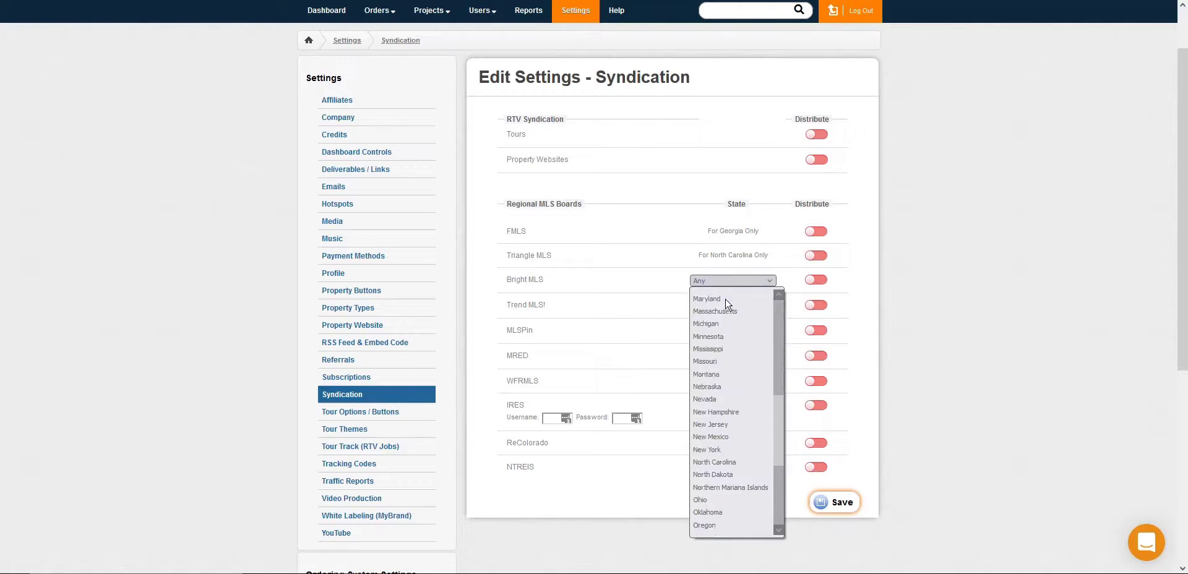
{"action": "scroll", "coordinate": [726, 304], "scroll_direction": "down", "scroll_amount": 3}
{"action": "left_click", "coordinate": [615, 304]}
{"action": "left_click", "coordinate": [721, 307]}
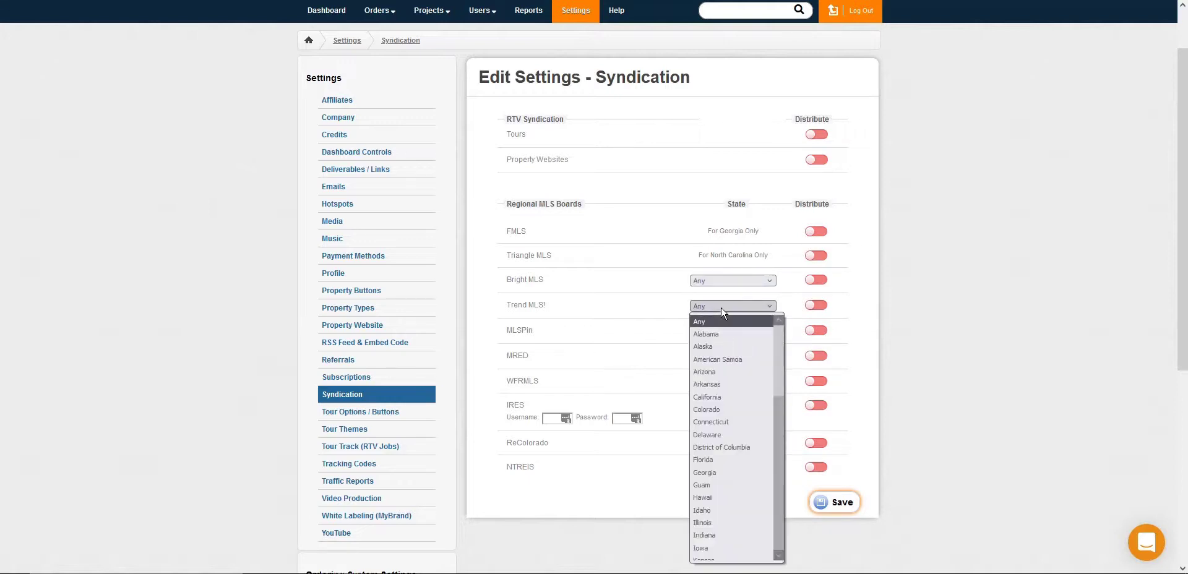
{"action": "scroll", "coordinate": [750, 392], "scroll_direction": "down", "scroll_amount": 10}
{"action": "left_click", "coordinate": [896, 340]}
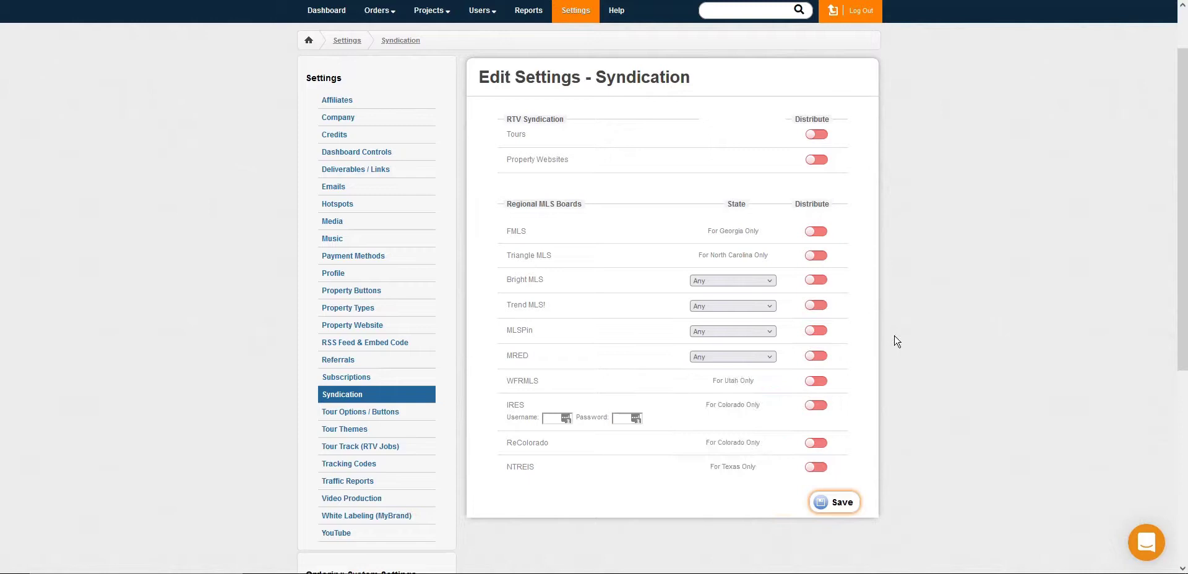
Step: Switch Bright MLS distribution on and back off, and save the Syndication settings
{"action": "left_click", "coordinate": [812, 281]}
{"action": "left_click", "coordinate": [821, 280]}
{"action": "left_click", "coordinate": [843, 503]}
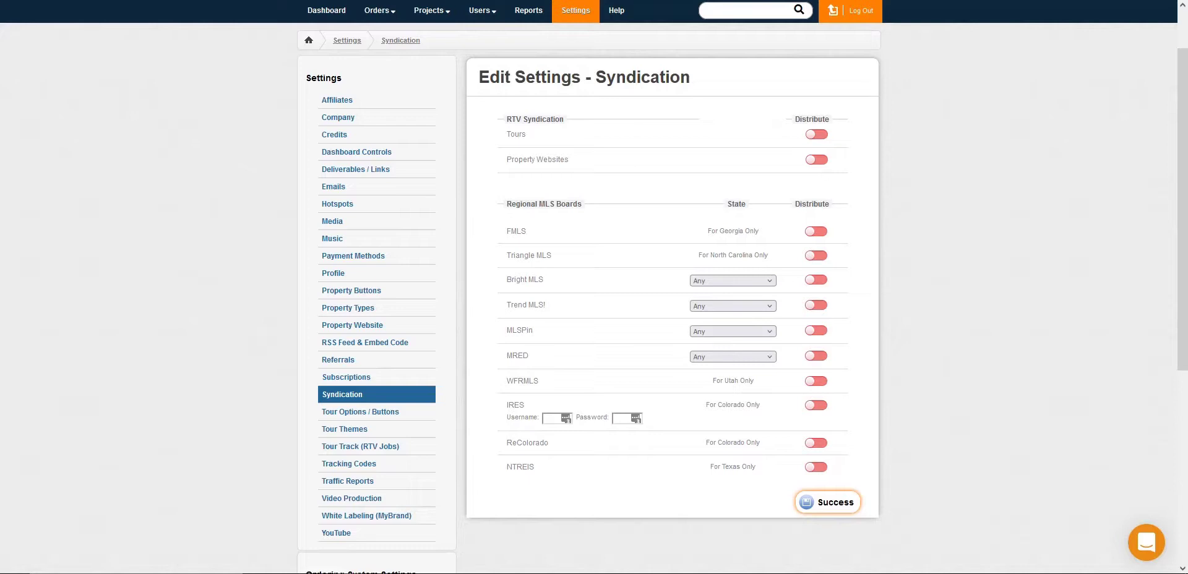
Step: In the Tour Track (RTV Jobs) settings, enter EOS 5 as the DSLR model and Sigma 8MM as the lens model
{"action": "left_click", "coordinate": [352, 451]}
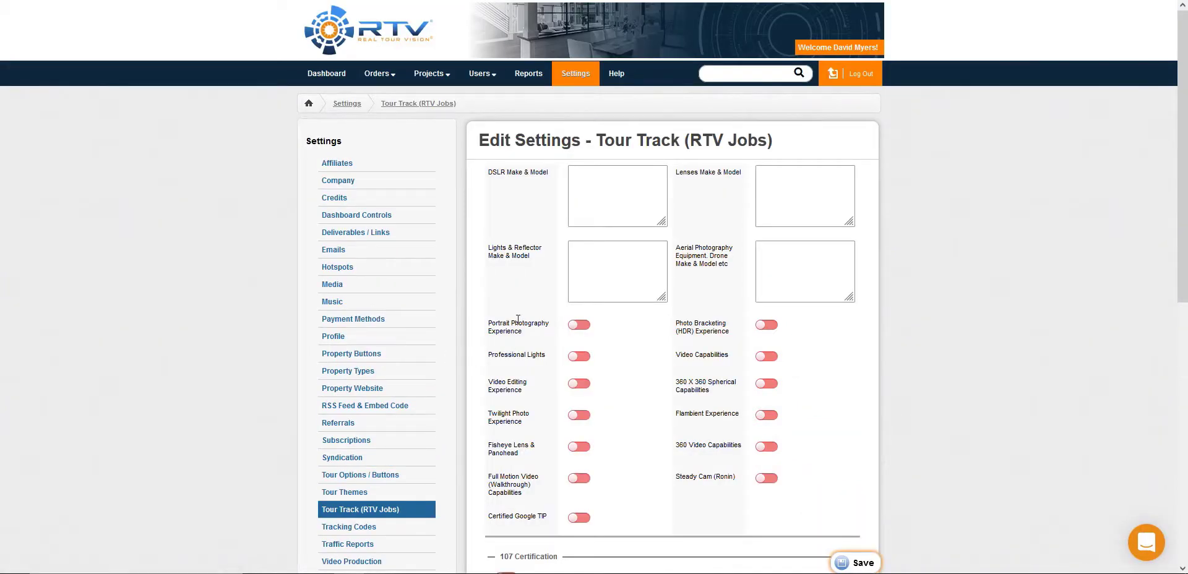
{"action": "left_click", "coordinate": [648, 199]}
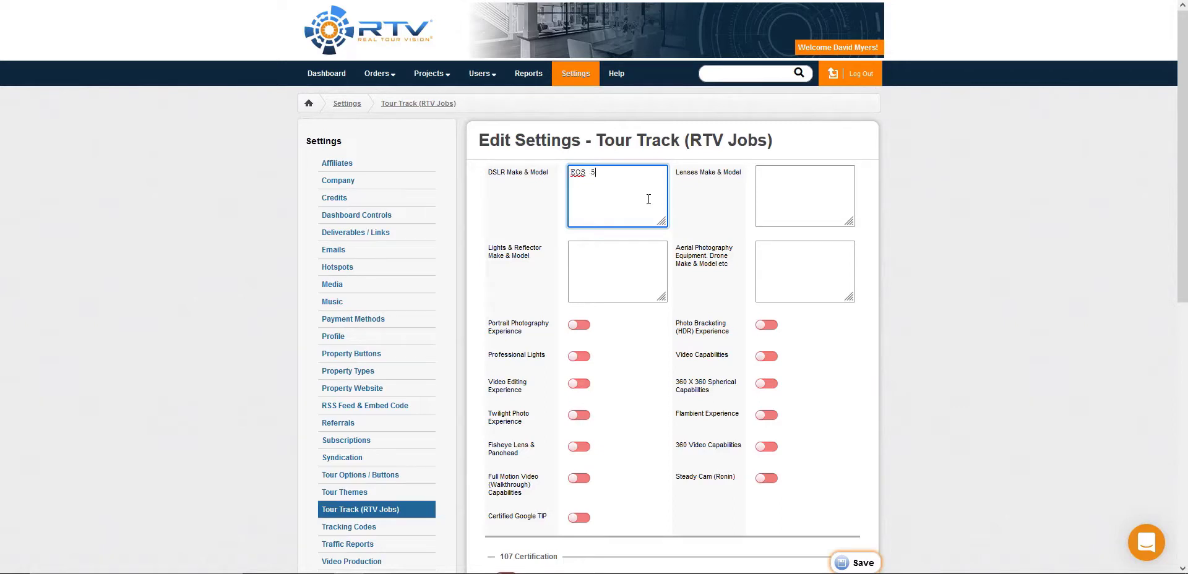
{"action": "left_click", "coordinate": [780, 193]}
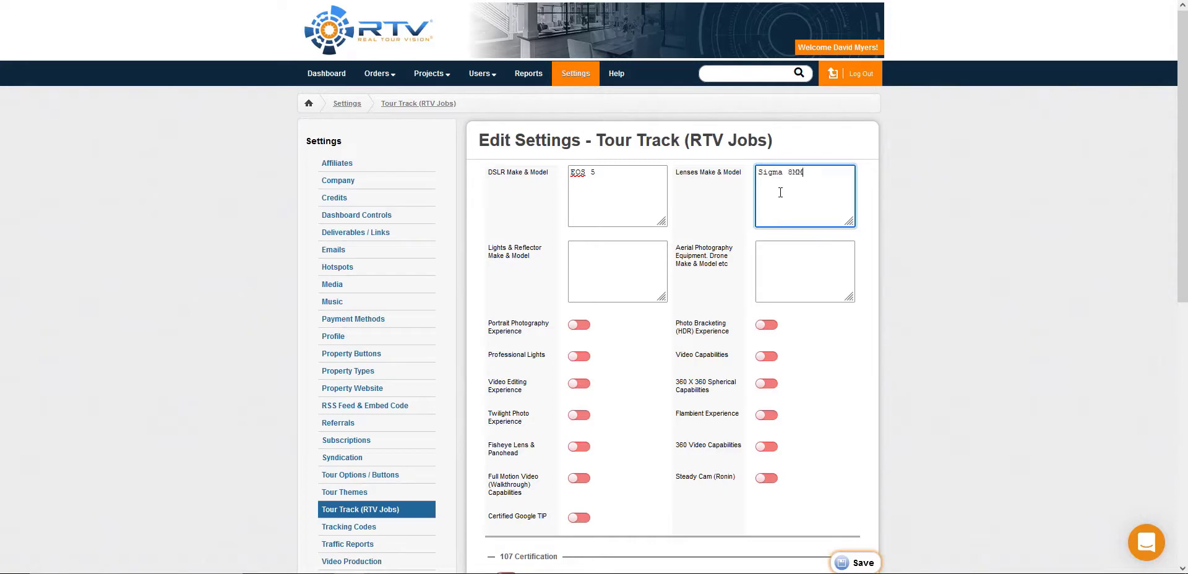
Step: Enable Video Capabilities, Twilight Photo Experience and Professional Lights, and save the Tour Track settings
{"action": "scroll", "coordinate": [866, 303], "scroll_direction": "down", "scroll_amount": 2}
{"action": "left_click", "coordinate": [766, 230]}
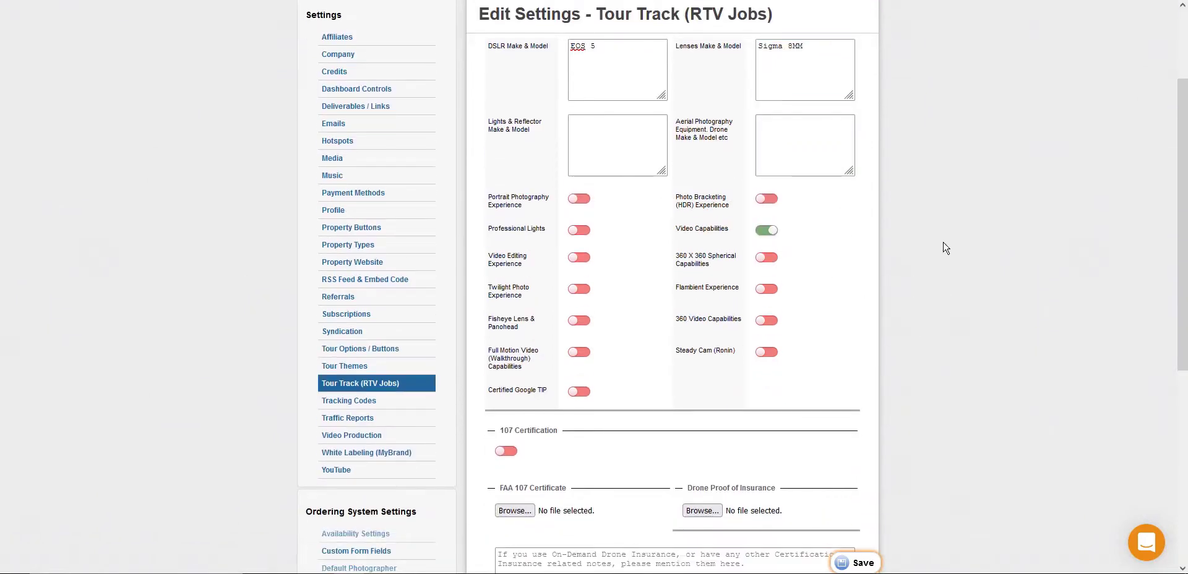
{"action": "left_click", "coordinate": [579, 289]}
{"action": "left_click", "coordinate": [579, 230]}
{"action": "scroll", "coordinate": [899, 187], "scroll_direction": "down", "scroll_amount": 5}
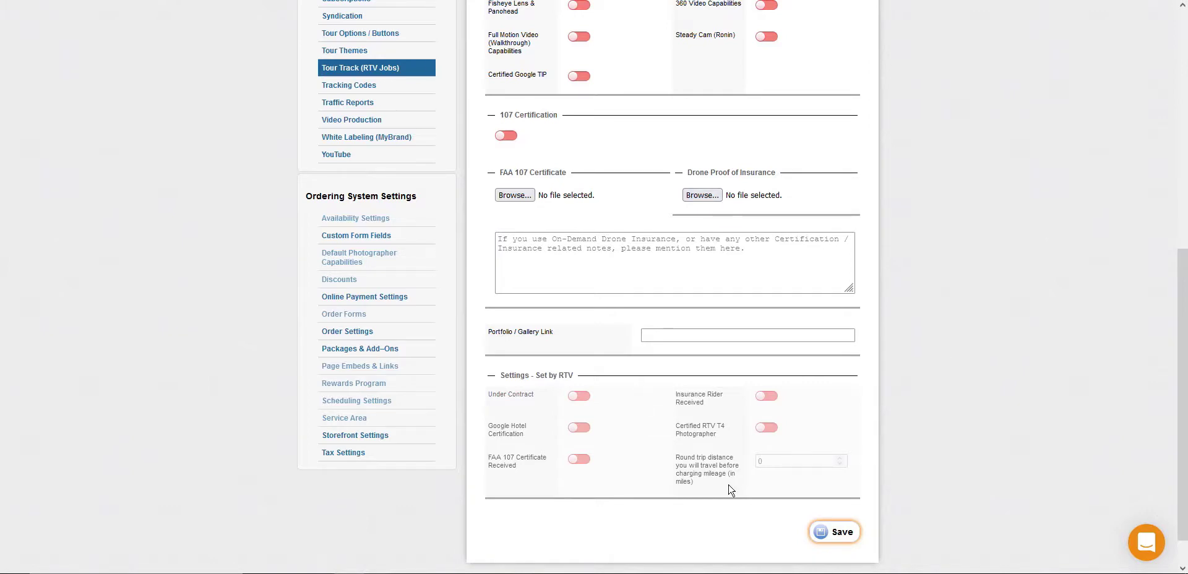
{"action": "left_click", "coordinate": [841, 533]}
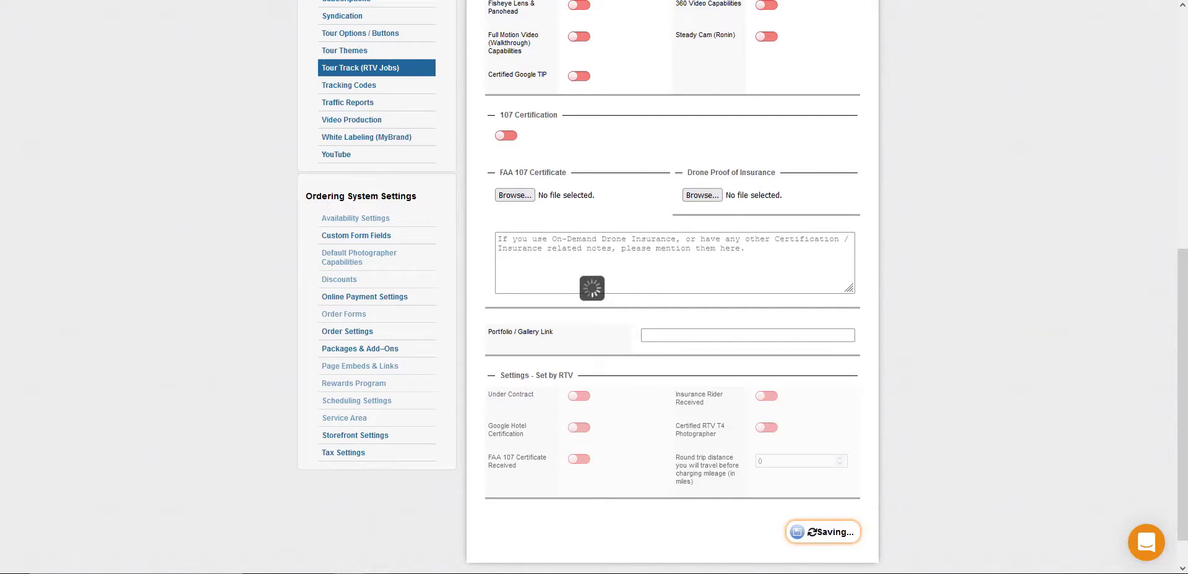
{"action": "scroll", "coordinate": [142, 417], "scroll_direction": "up", "scroll_amount": 7}
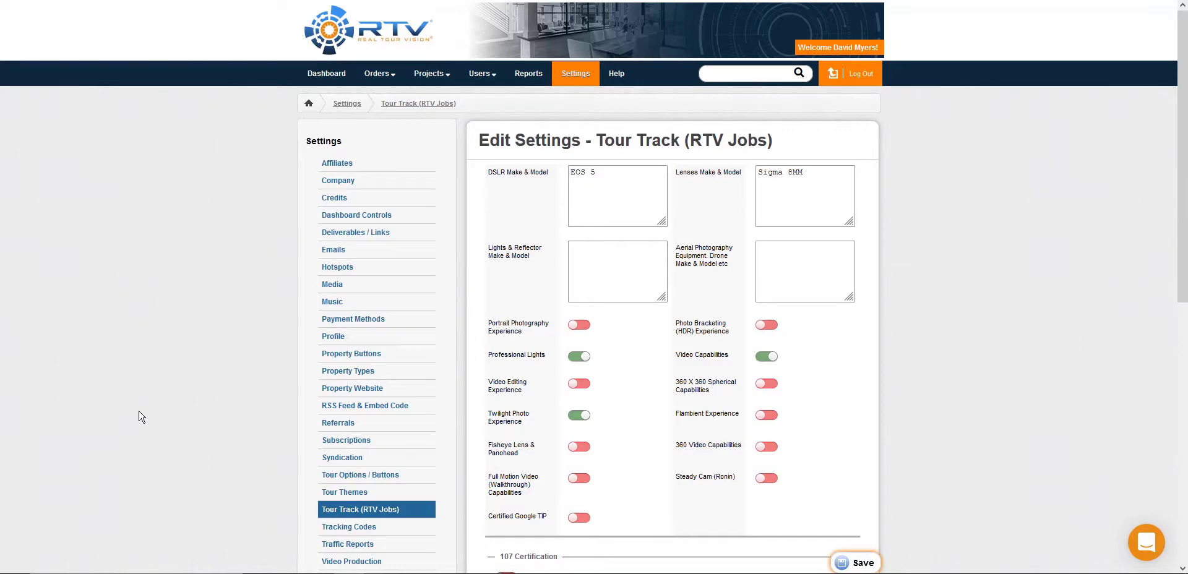
Step: Review the White Labeling (MyBrand) settings, including the setup instructions for the Google Maps API key and the MyBrand domain
{"action": "scroll", "coordinate": [281, 229], "scroll_direction": "down", "scroll_amount": 3}
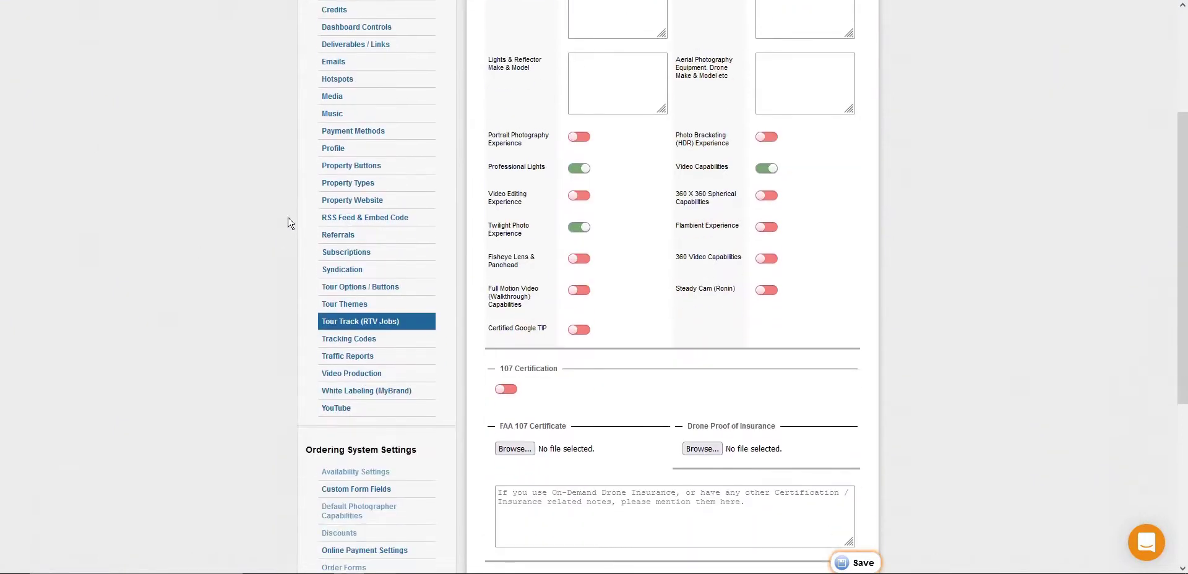
{"action": "left_click", "coordinate": [420, 388]}
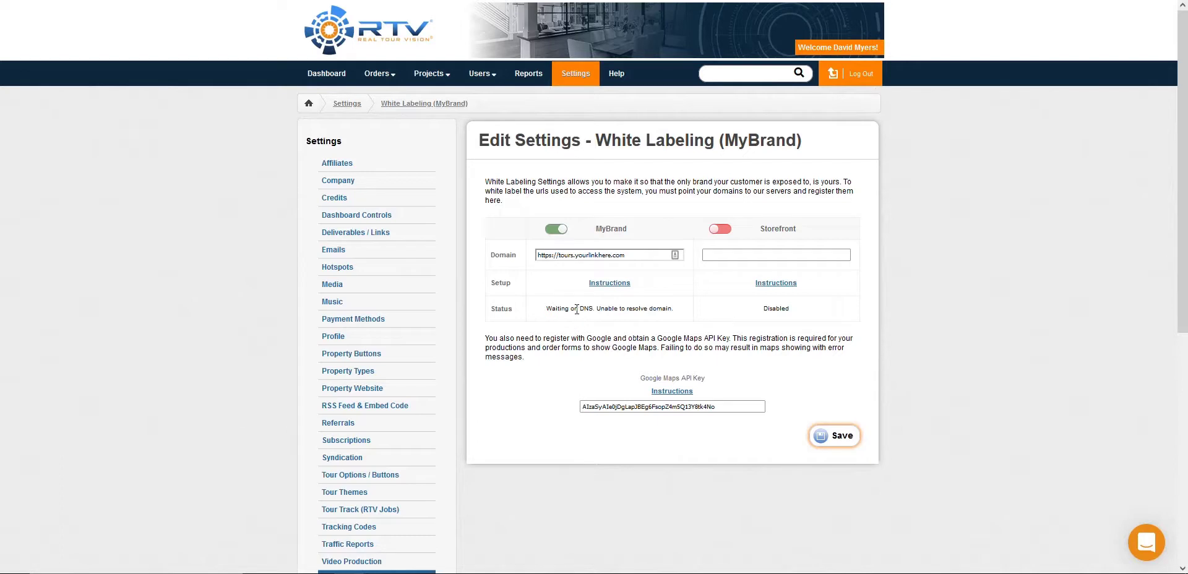
{"action": "left_click", "coordinate": [672, 392]}
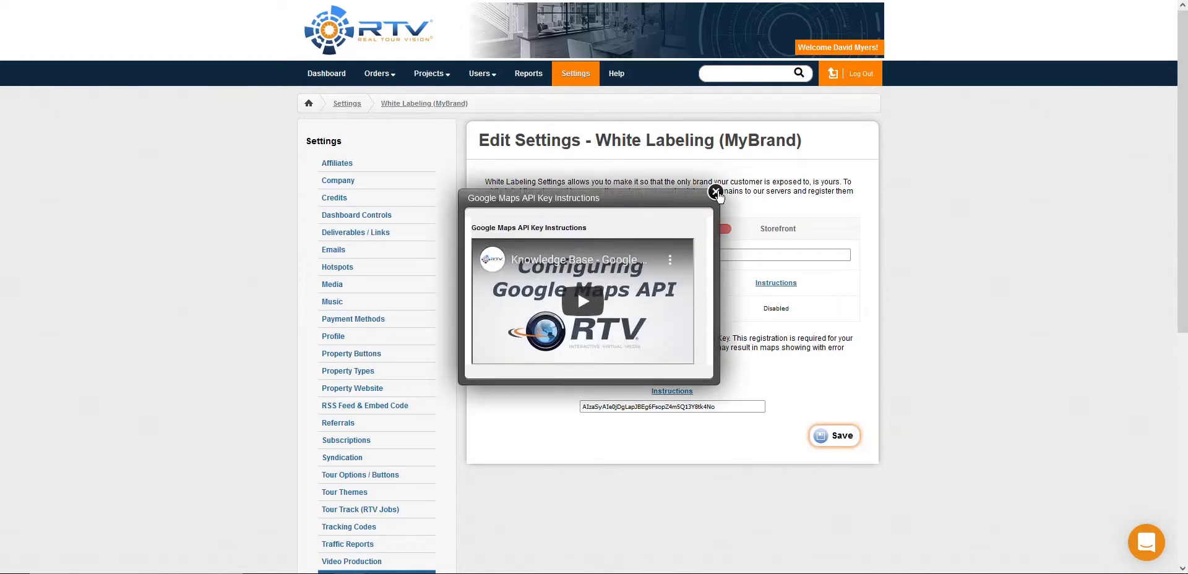
{"action": "left_click", "coordinate": [716, 193]}
{"action": "left_click", "coordinate": [605, 284]}
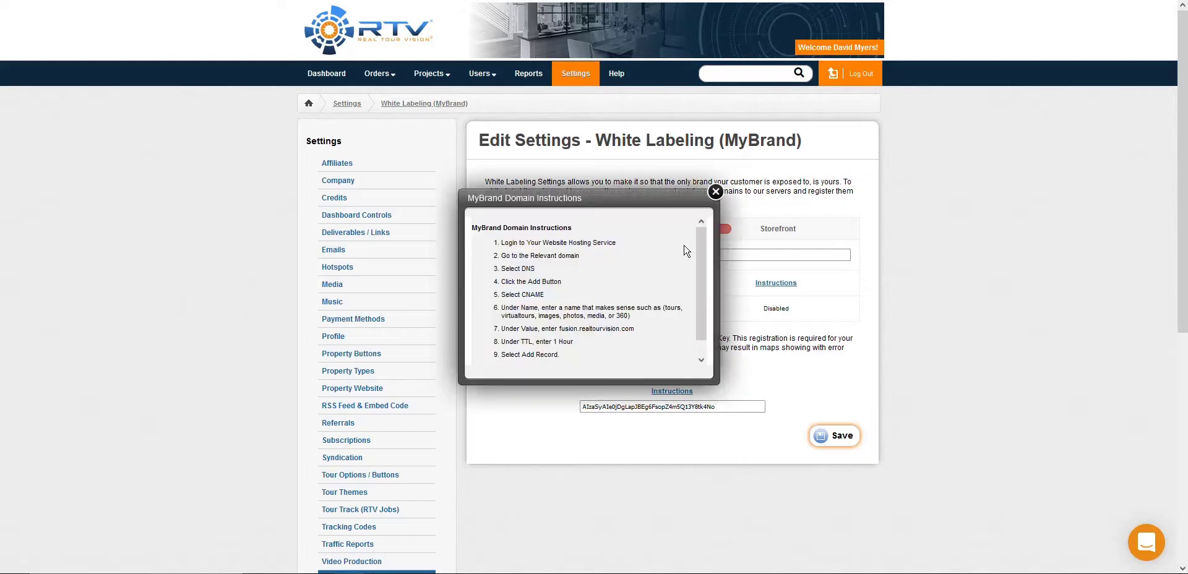
{"action": "left_click", "coordinate": [715, 192]}
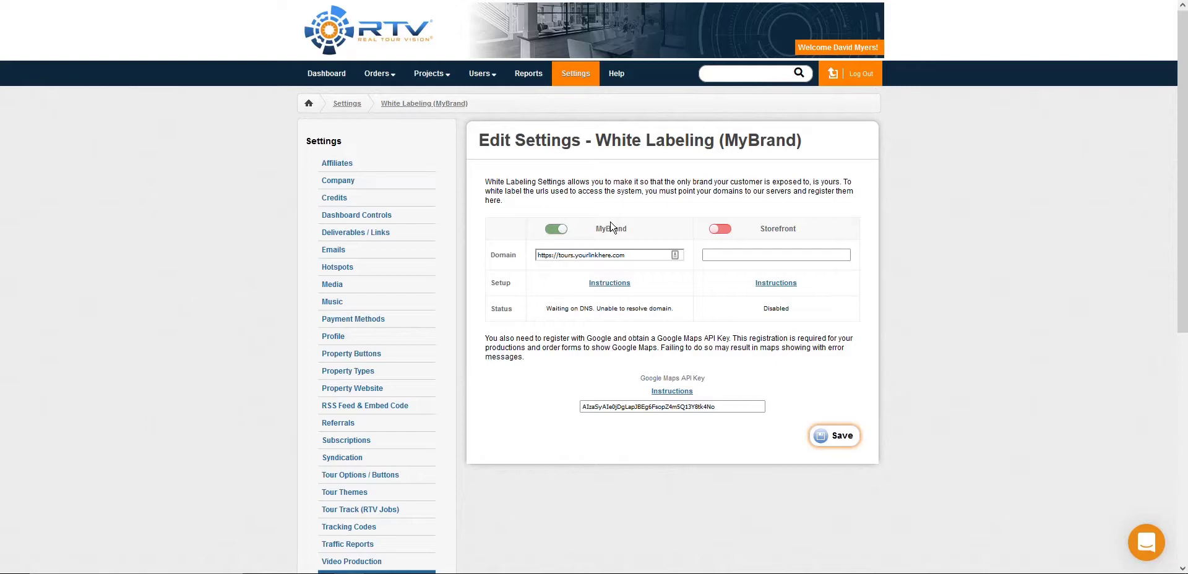
Step: Review the notes and the posting options in the YouTube settings
{"action": "scroll", "coordinate": [417, 377], "scroll_direction": "down", "scroll_amount": 4}
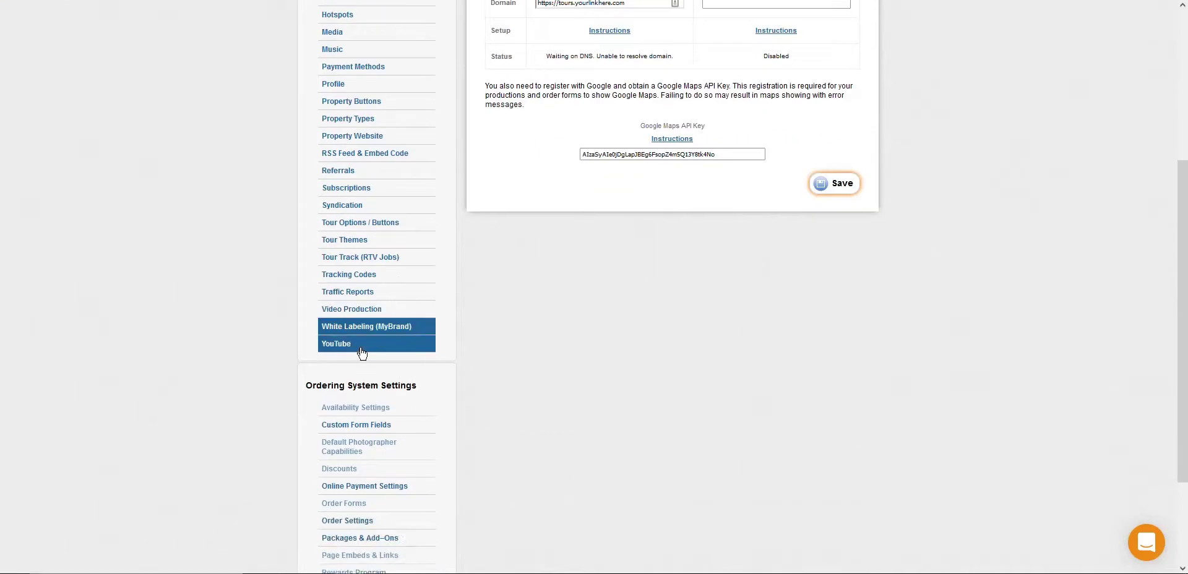
{"action": "left_click", "coordinate": [362, 353]}
{"action": "left_click_drag", "start_coordinate": [539, 226], "coordinate": [494, 207]}
{"action": "left_click", "coordinate": [493, 206]}
{"action": "left_click", "coordinate": [596, 373]}
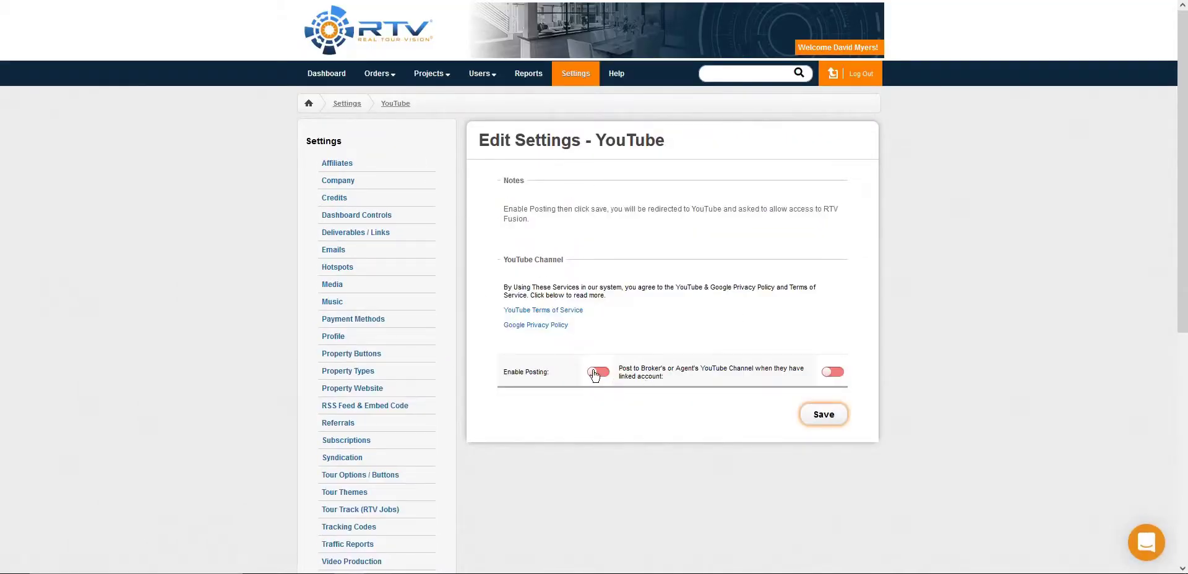
{"action": "left_click", "coordinate": [819, 414]}
Step: Compare the PayPal, Square and Stripe options in the Online Payment Settings, keep Stripe selected, and view its API key configuration
{"action": "scroll", "coordinate": [621, 254], "scroll_direction": "down", "scroll_amount": 6}
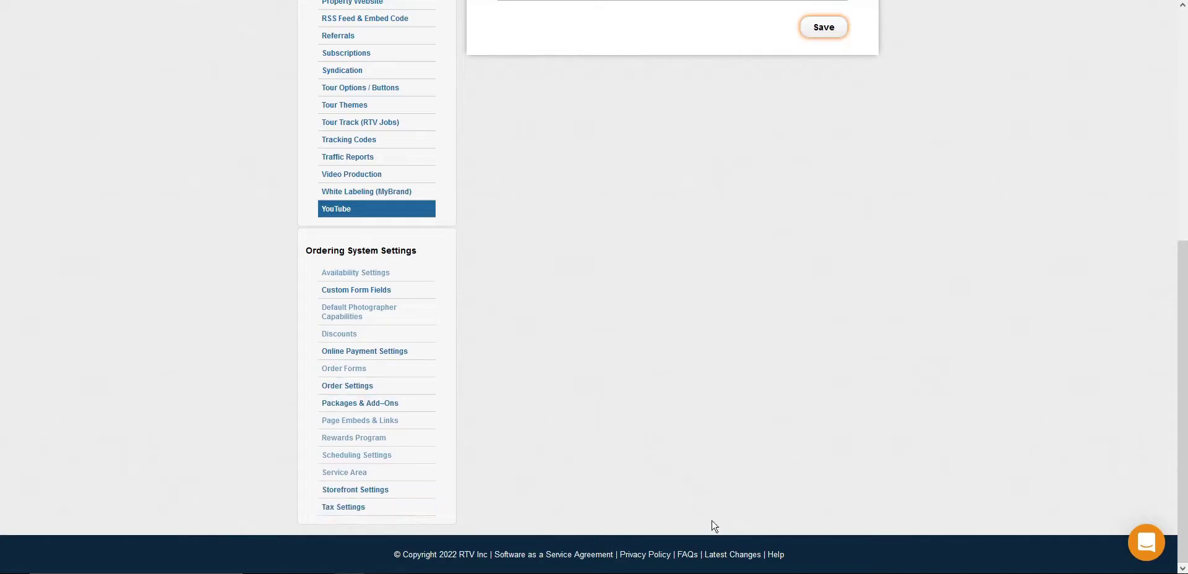
{"action": "left_click", "coordinate": [390, 351]}
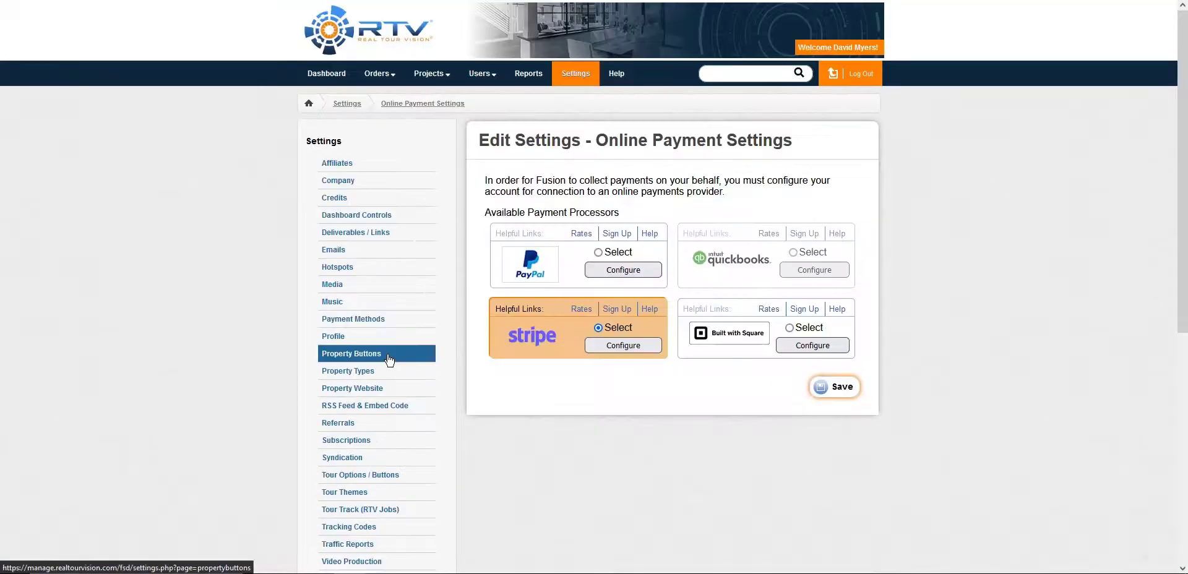
{"action": "left_click", "coordinate": [598, 253]}
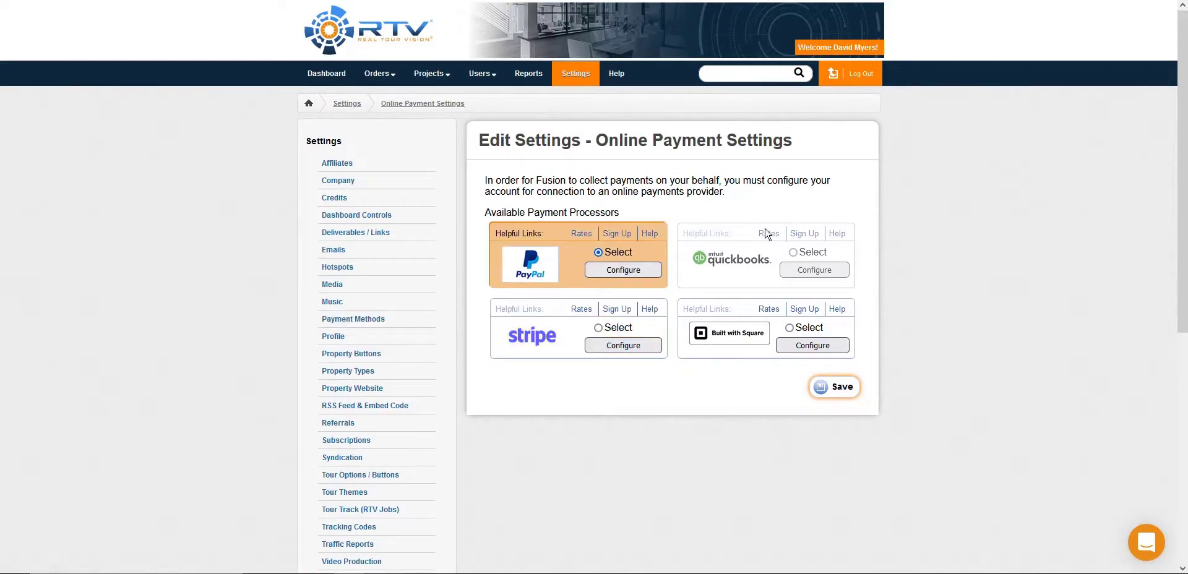
{"action": "left_click", "coordinate": [790, 328]}
{"action": "left_click", "coordinate": [598, 328]}
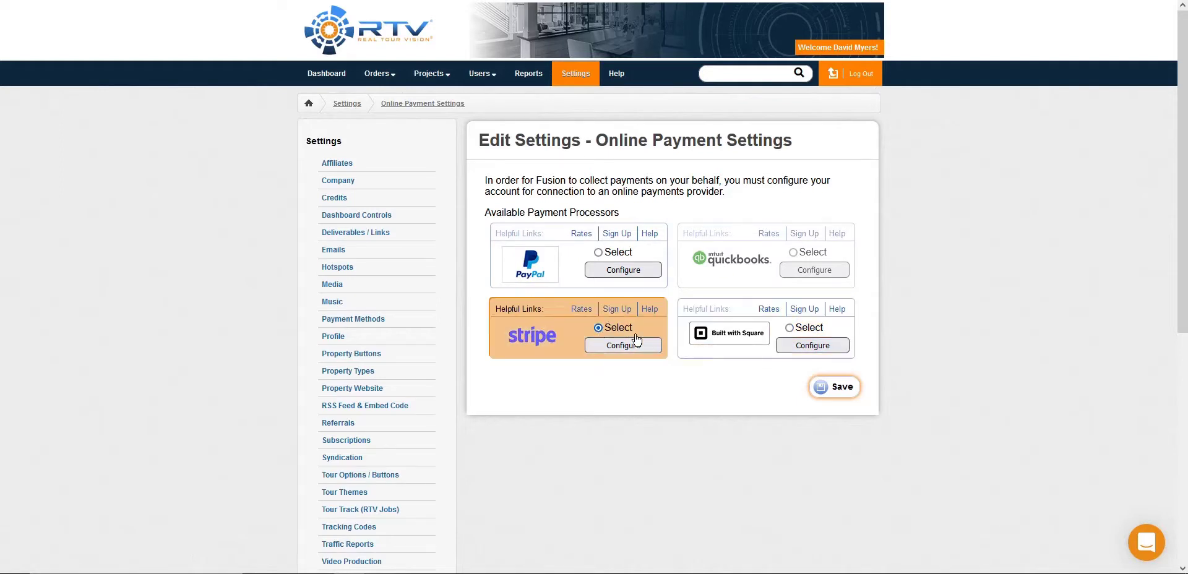
{"action": "left_click", "coordinate": [633, 343]}
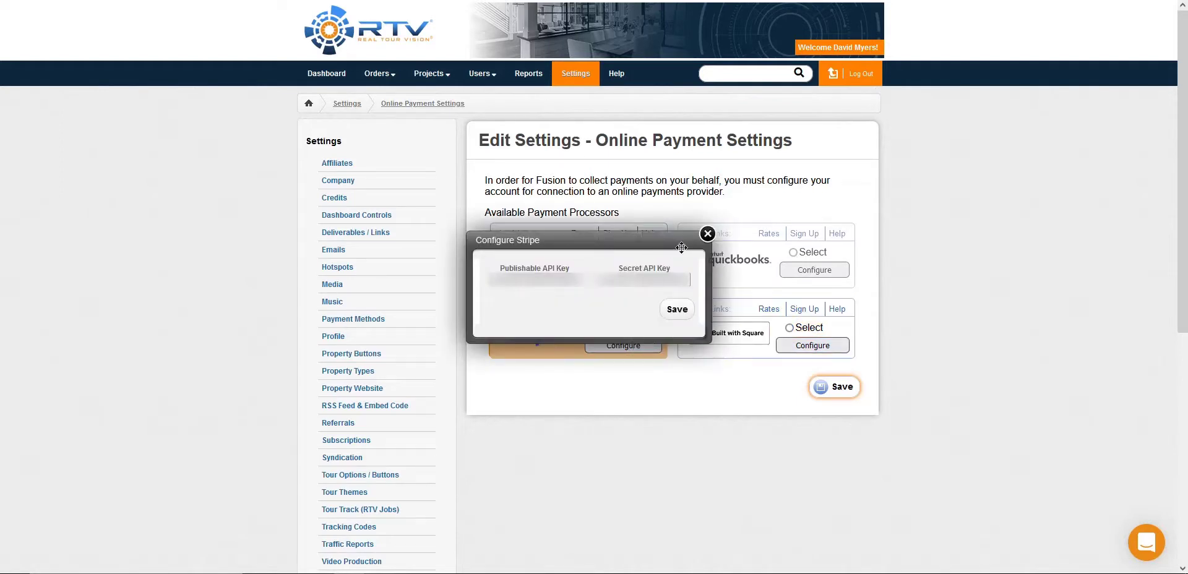
{"action": "left_click", "coordinate": [707, 234]}
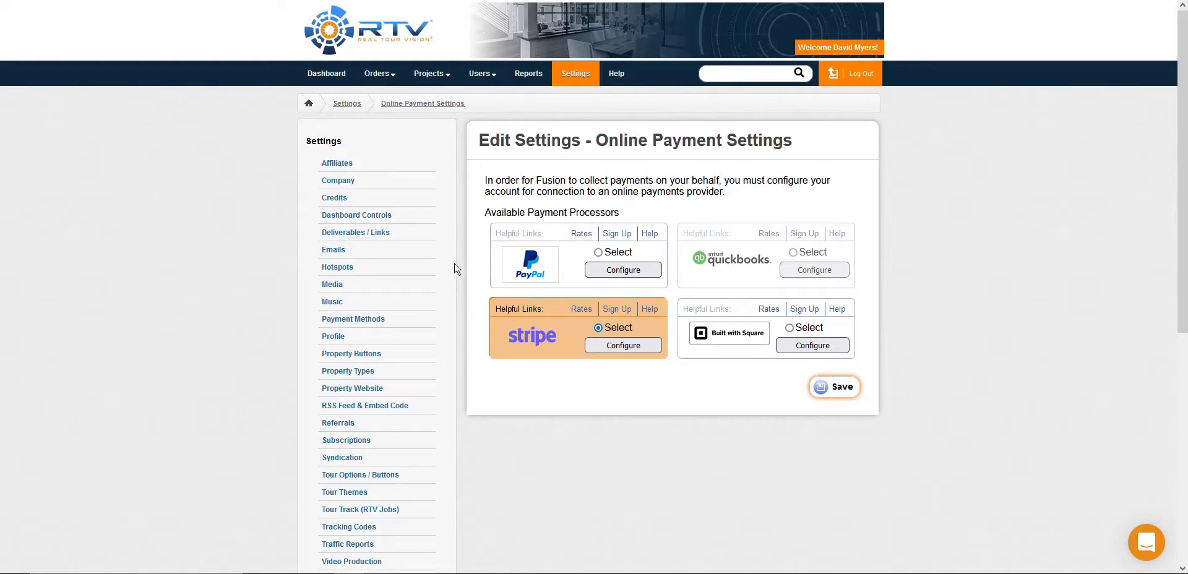
Step: Look through the blank new-package form in the Packages & Add-Ons settings and return to the package list
{"action": "scroll", "coordinate": [264, 274], "scroll_direction": "down", "scroll_amount": 4}
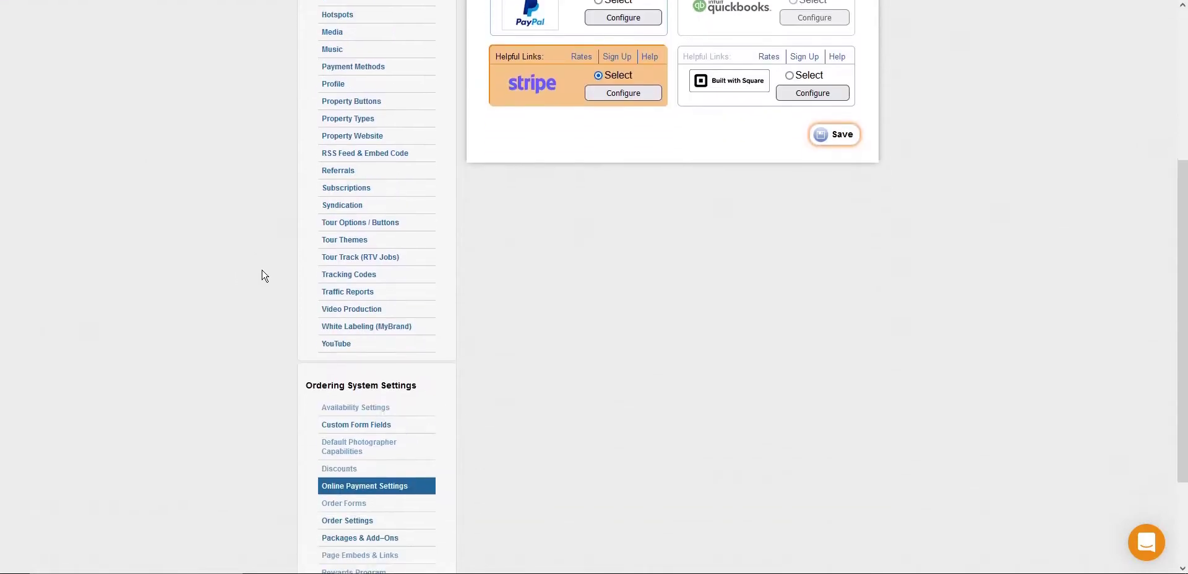
{"action": "scroll", "coordinate": [346, 350], "scroll_direction": "down", "scroll_amount": 2}
{"action": "left_click", "coordinate": [357, 403]}
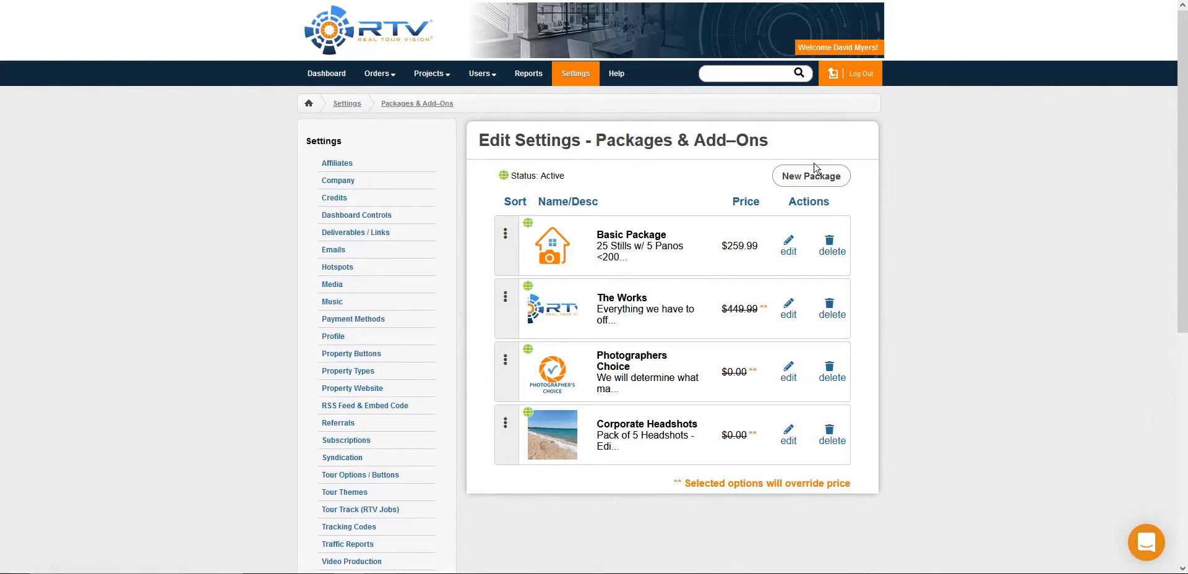
{"action": "left_click", "coordinate": [828, 176]}
{"action": "scroll", "coordinate": [650, 284], "scroll_direction": "down", "scroll_amount": 5}
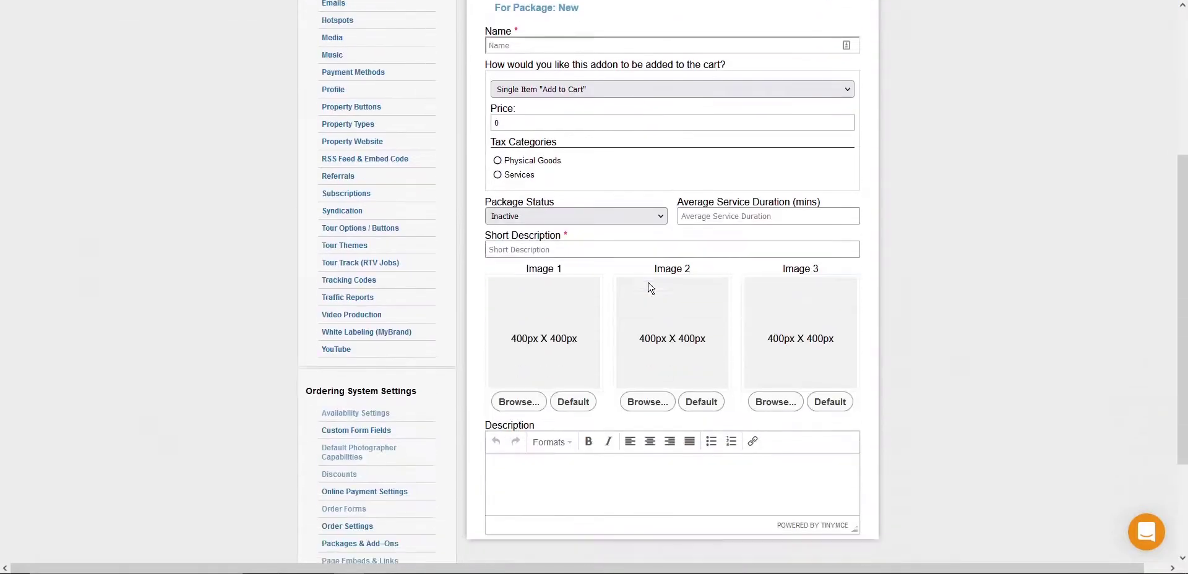
{"action": "scroll", "coordinate": [650, 288], "scroll_direction": "up", "scroll_amount": 5}
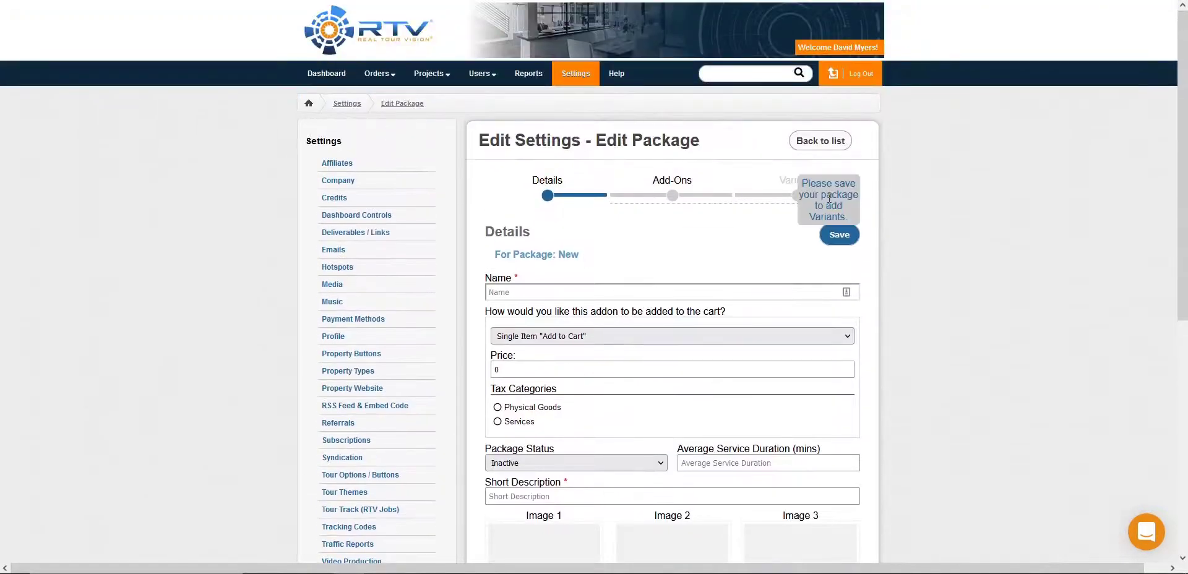
{"action": "left_click", "coordinate": [824, 148]}
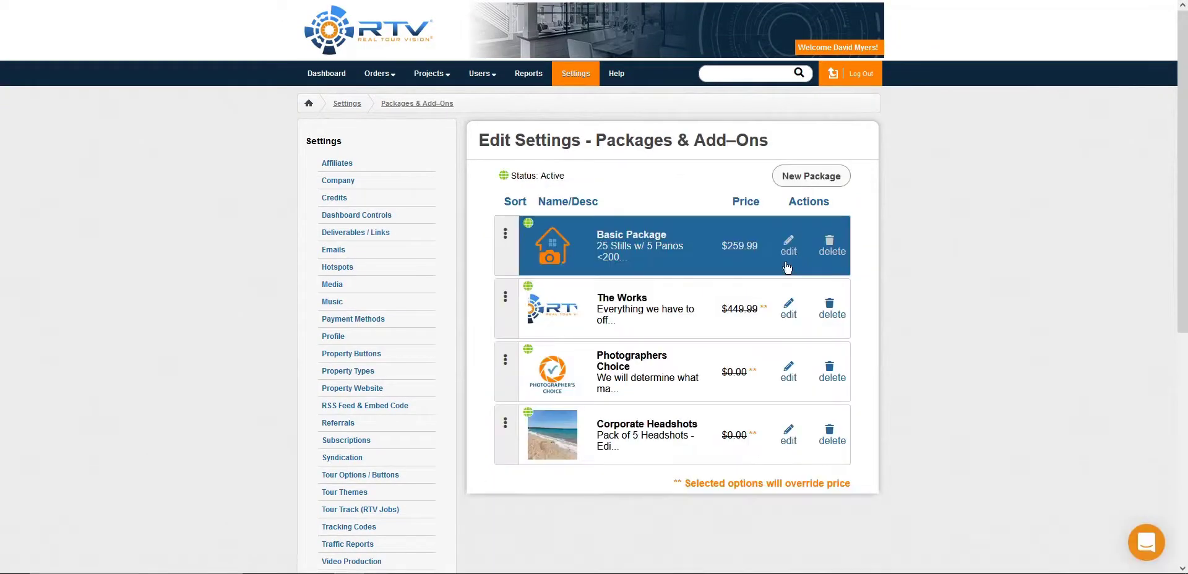
Step: Review the details and option prices of The Works package and return to the package list
{"action": "left_click", "coordinate": [785, 307]}
{"action": "scroll", "coordinate": [758, 264], "scroll_direction": "down", "scroll_amount": 6}
{"action": "scroll", "coordinate": [727, 285], "scroll_direction": "up", "scroll_amount": 4}
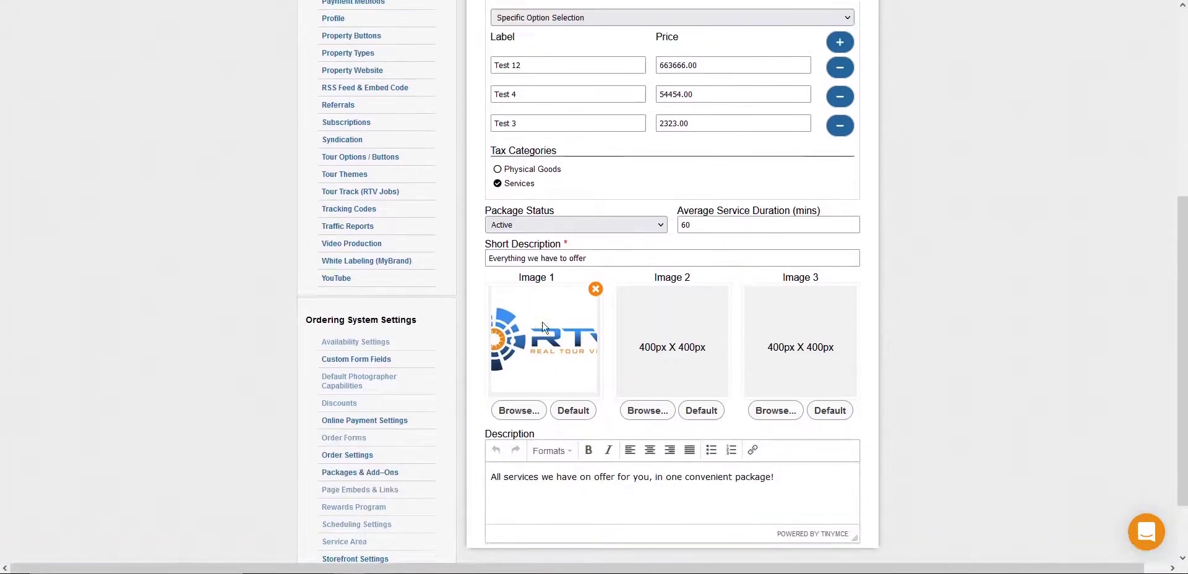
{"action": "scroll", "coordinate": [523, 335], "scroll_direction": "up", "scroll_amount": 1}
{"action": "left_click", "coordinate": [715, 324]}
{"action": "left_click", "coordinate": [726, 347]}
{"action": "left_click", "coordinate": [726, 367]}
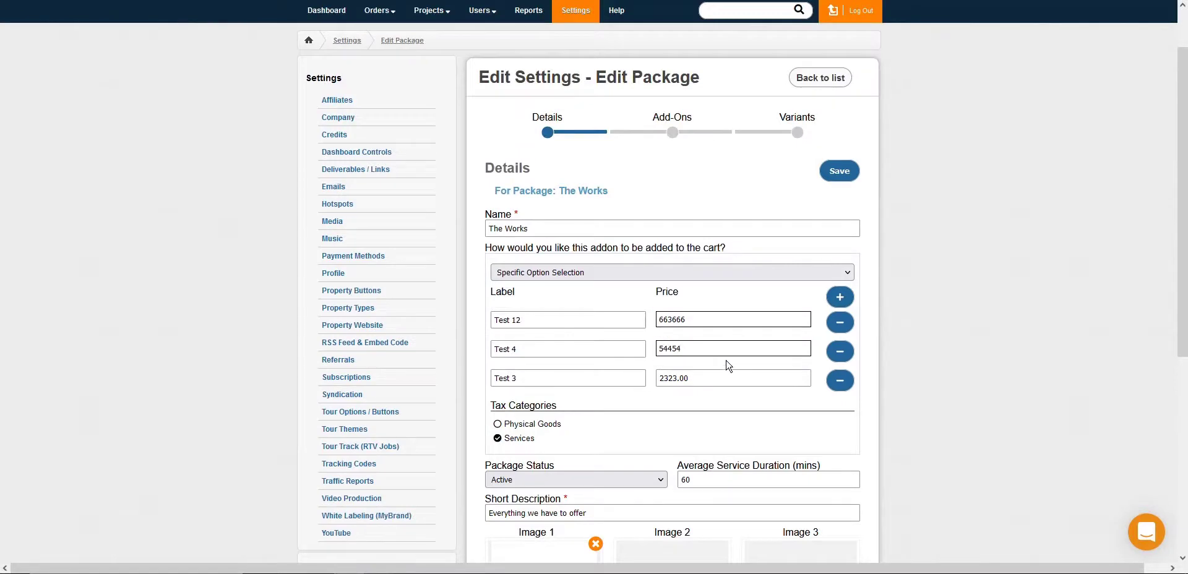
{"action": "scroll", "coordinate": [727, 359], "scroll_direction": "up", "scroll_amount": 1}
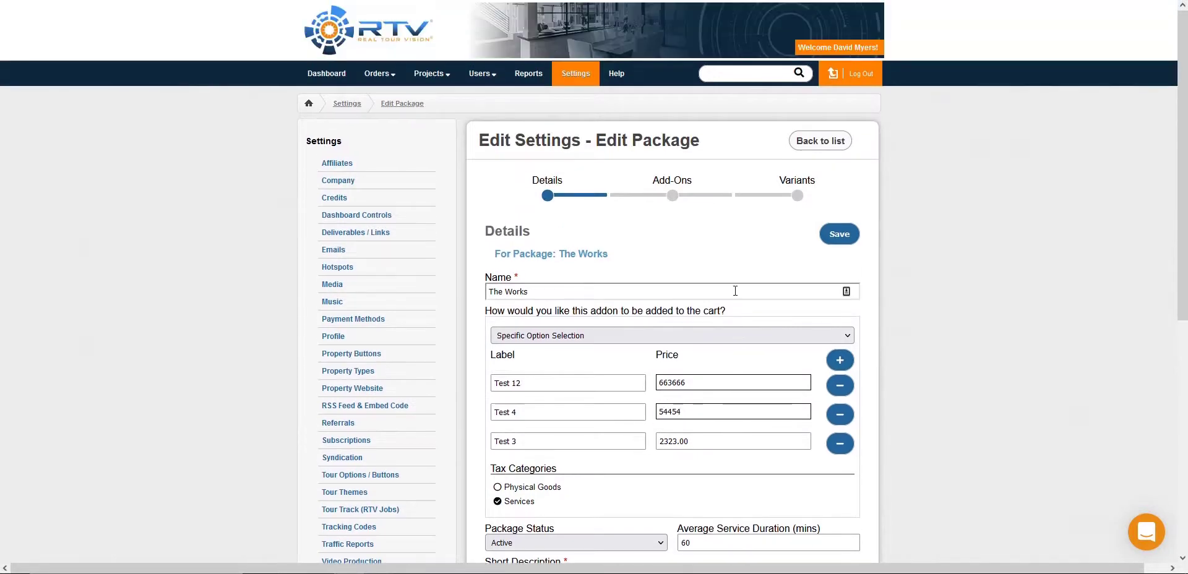
{"action": "left_click", "coordinate": [807, 149]}
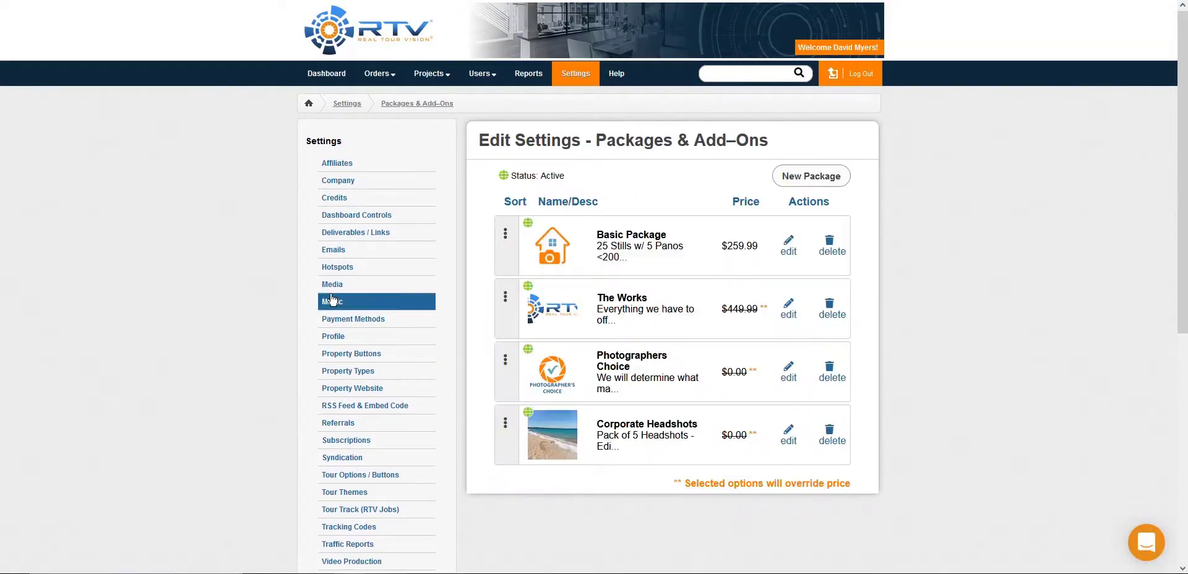
Step: Look over the Storefront Settings and view the storefront page behind the default order form link
{"action": "scroll", "coordinate": [332, 299], "scroll_direction": "down", "scroll_amount": 6}
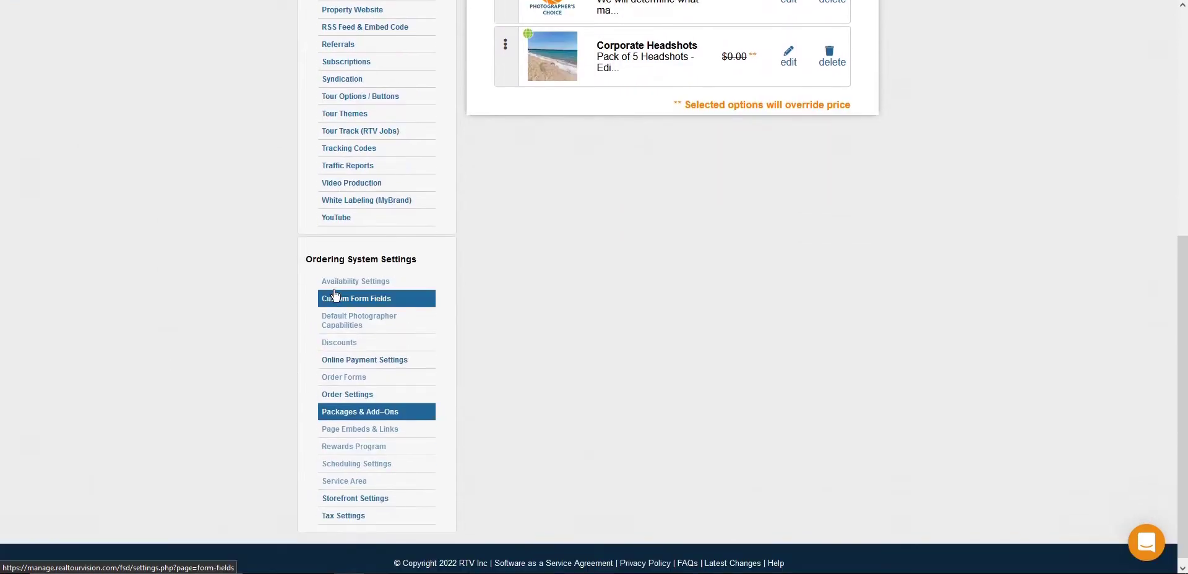
{"action": "left_click", "coordinate": [374, 504]}
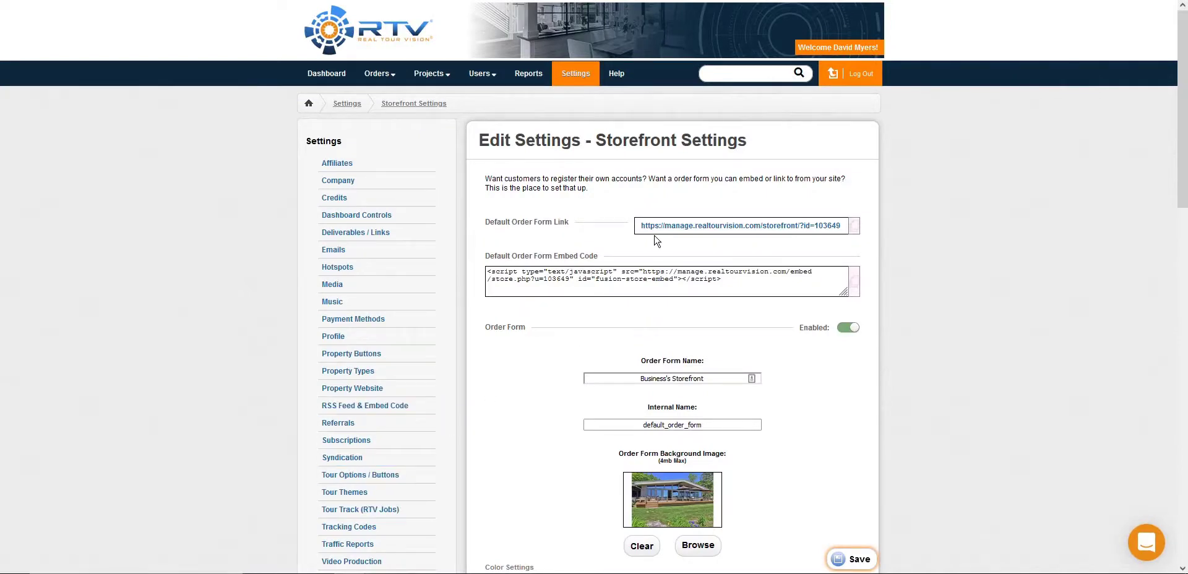
{"action": "scroll", "coordinate": [667, 233], "scroll_direction": "down", "scroll_amount": 4}
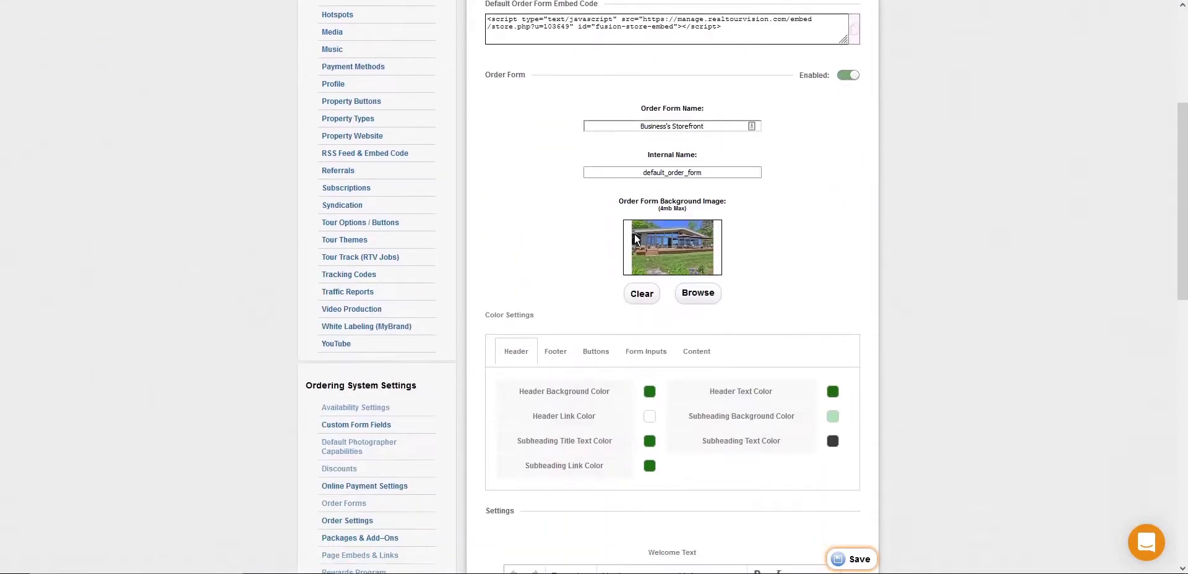
{"action": "scroll", "coordinate": [662, 130], "scroll_direction": "up", "scroll_amount": 5}
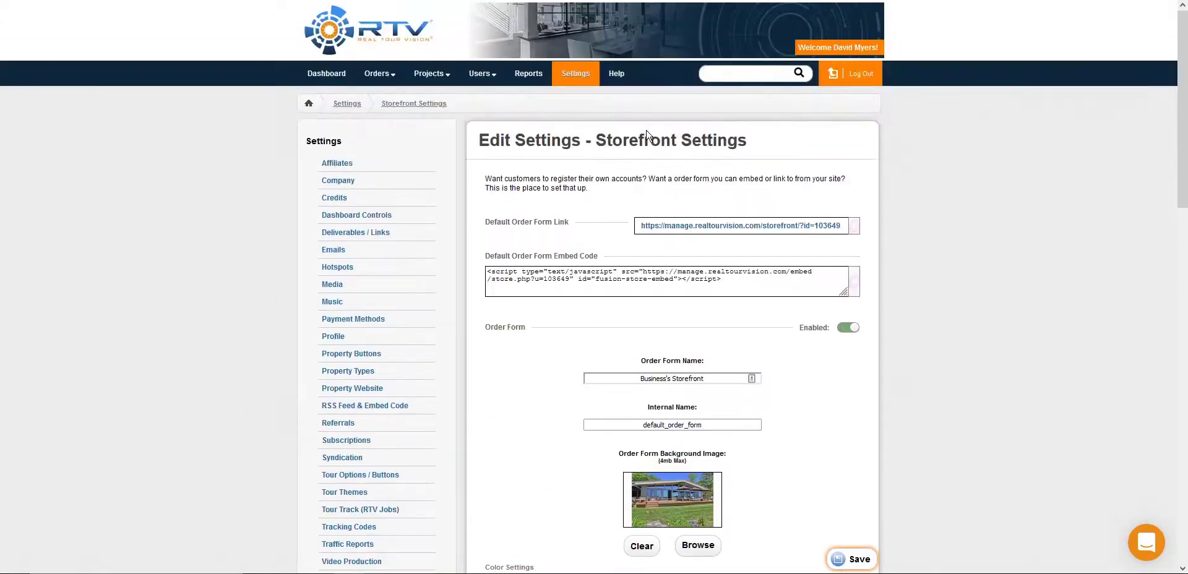
{"action": "left_click", "coordinate": [698, 227]}
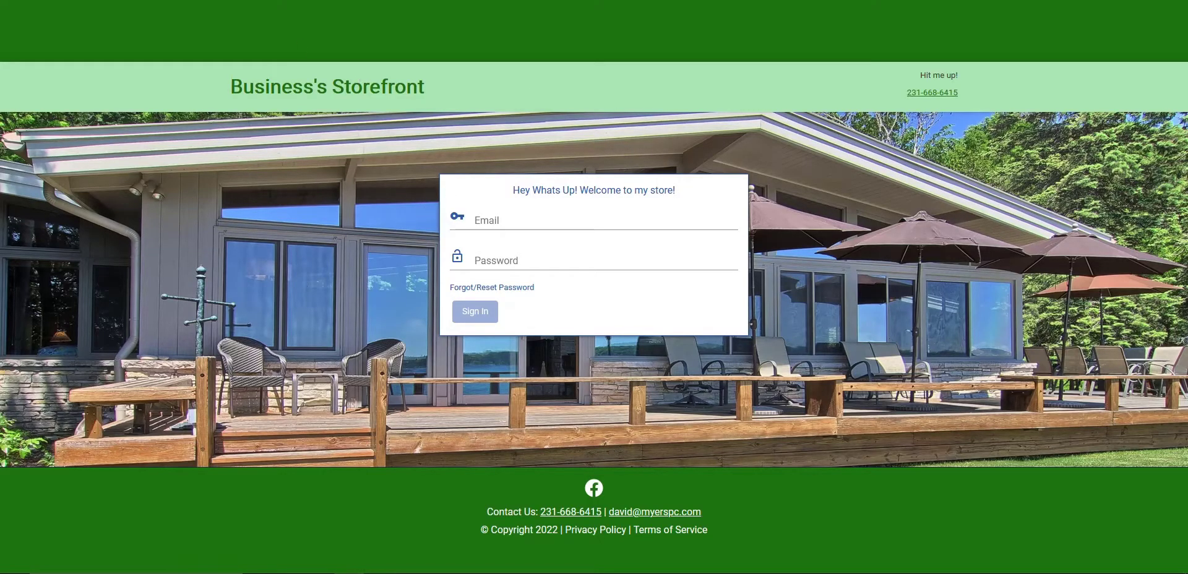
{"action": "left_click", "coordinate": [317, 0]}
Step: Review the storefront's header, footer and button color settings, its support message, login options and policies
{"action": "scroll", "coordinate": [628, 340], "scroll_direction": "down", "scroll_amount": 7}
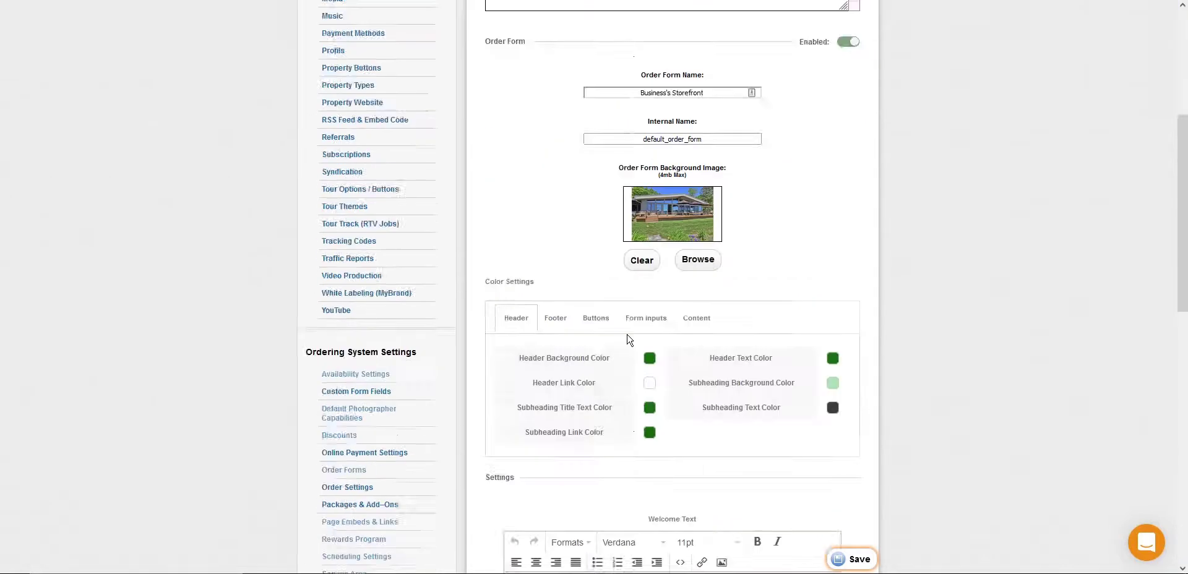
{"action": "scroll", "coordinate": [709, 103], "scroll_direction": "up", "scroll_amount": 2}
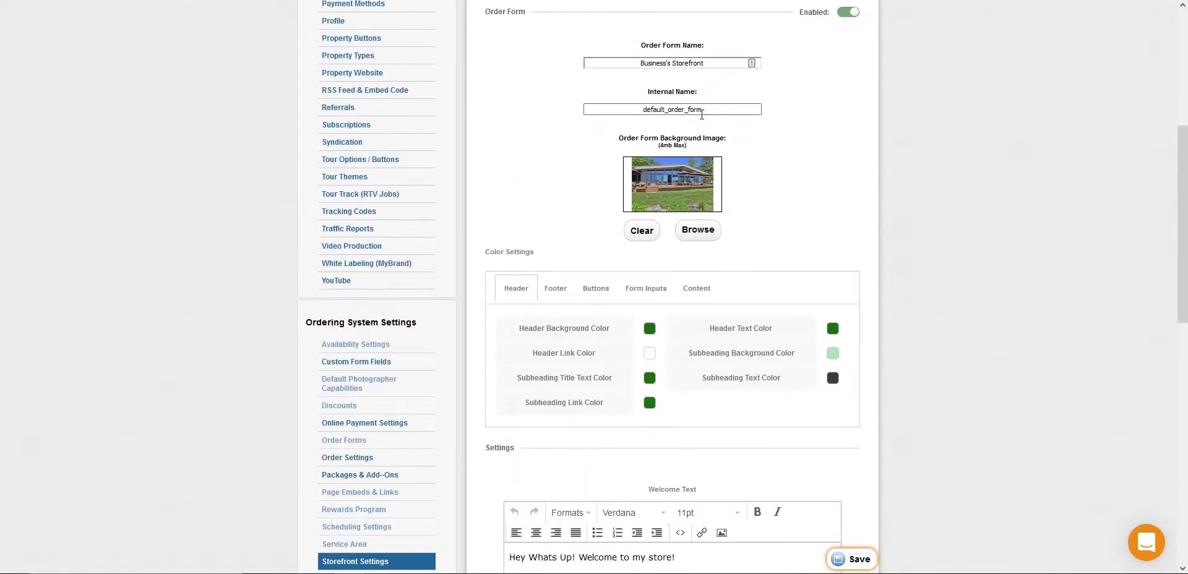
{"action": "left_click", "coordinate": [564, 295]}
{"action": "left_click", "coordinate": [606, 290]}
{"action": "scroll", "coordinate": [617, 299], "scroll_direction": "down", "scroll_amount": 12}
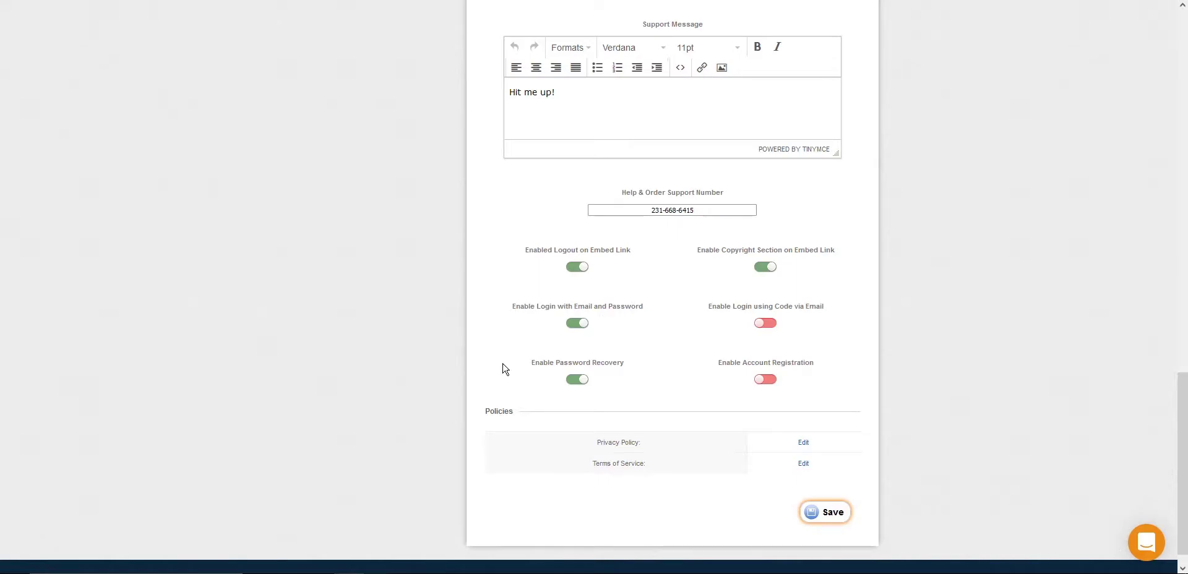
{"action": "scroll", "coordinate": [504, 368], "scroll_direction": "up", "scroll_amount": 3}
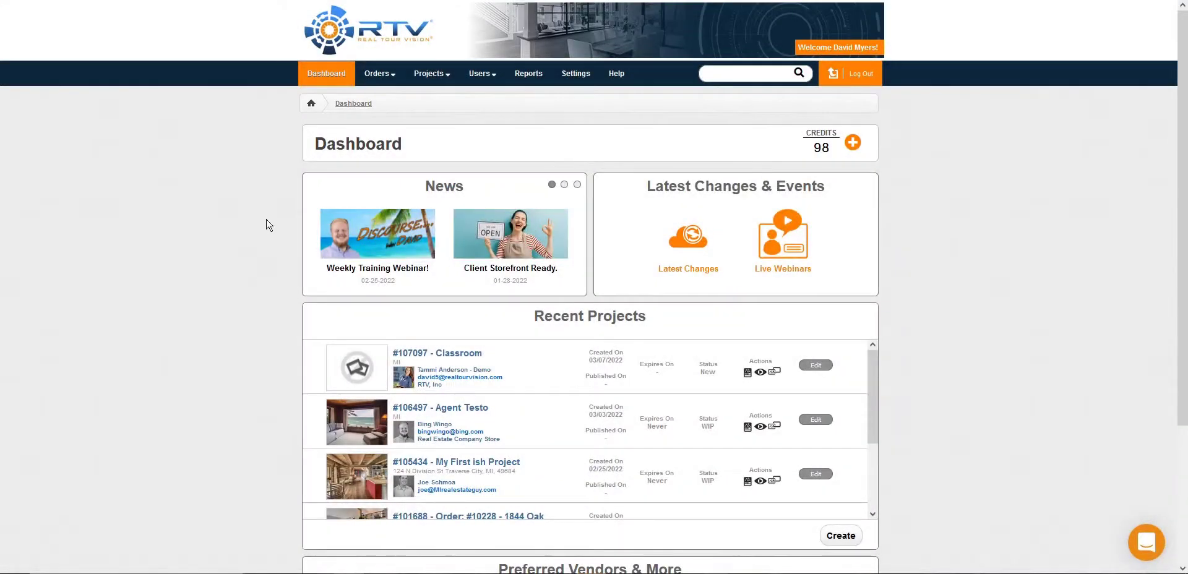
Step: Start a new project titled Test Project with the description Brief Description
{"action": "left_click", "coordinate": [429, 74]}
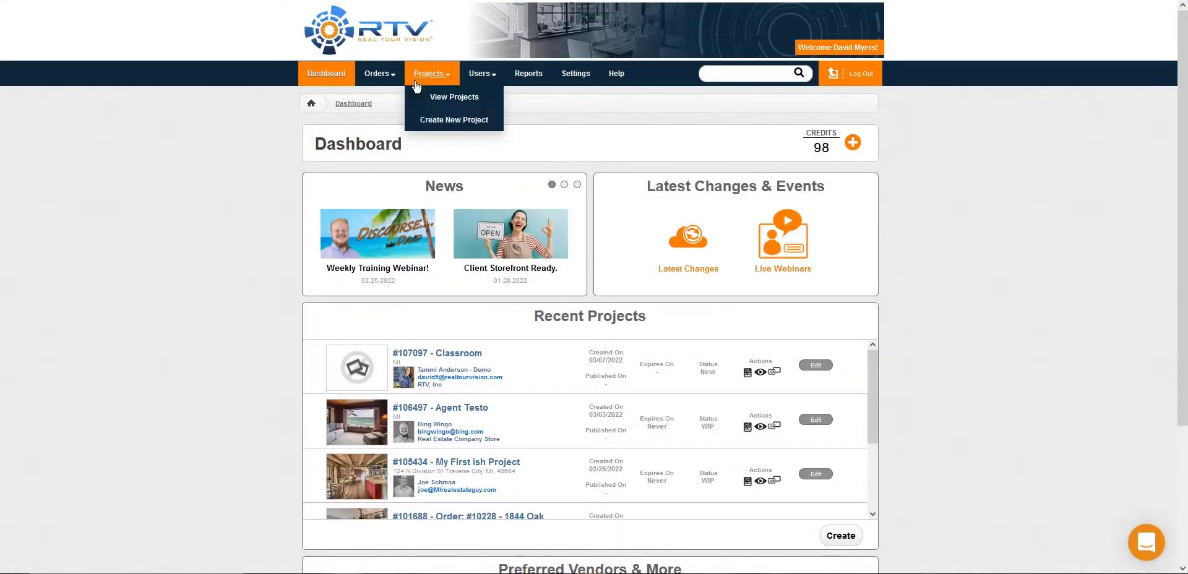
{"action": "left_click", "coordinate": [446, 122]}
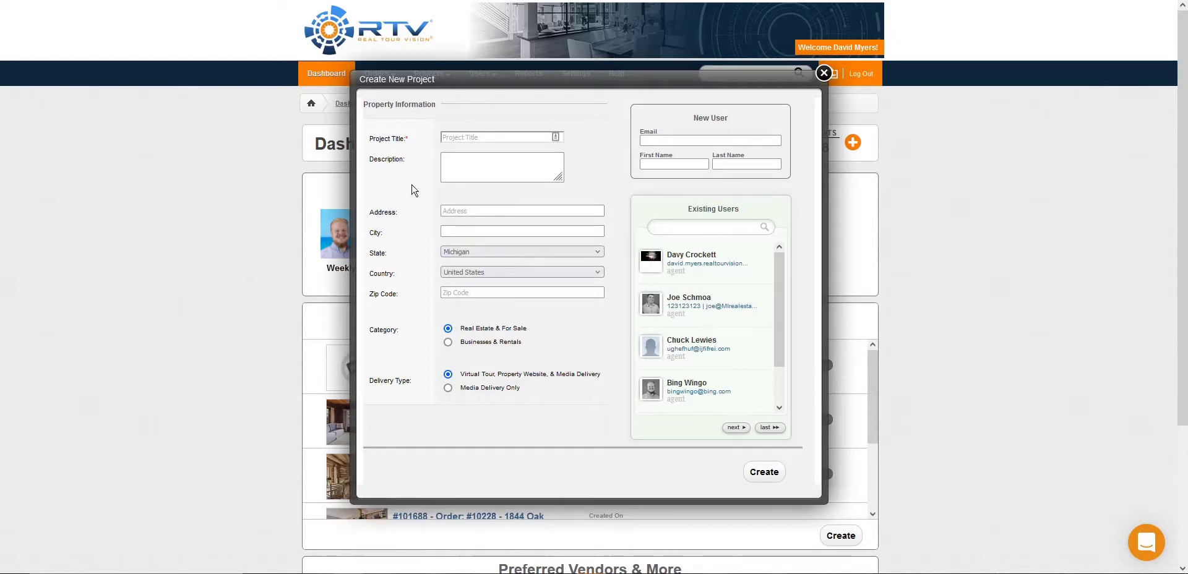
{"action": "left_click", "coordinate": [507, 136]}
{"action": "type", "text": "T"}
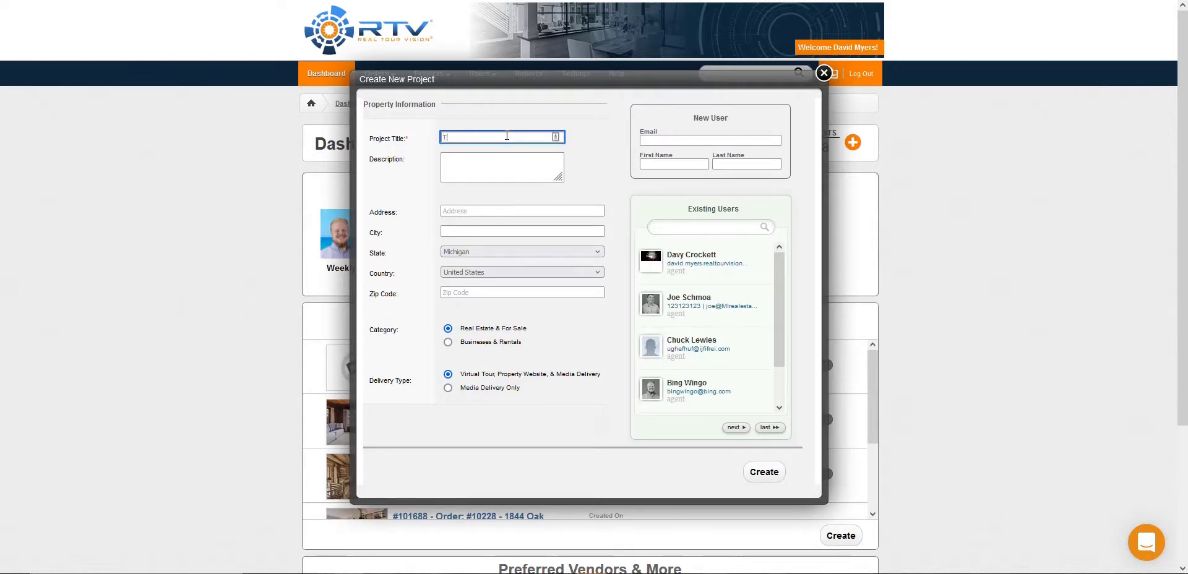
{"action": "type", "text": "est Project"}
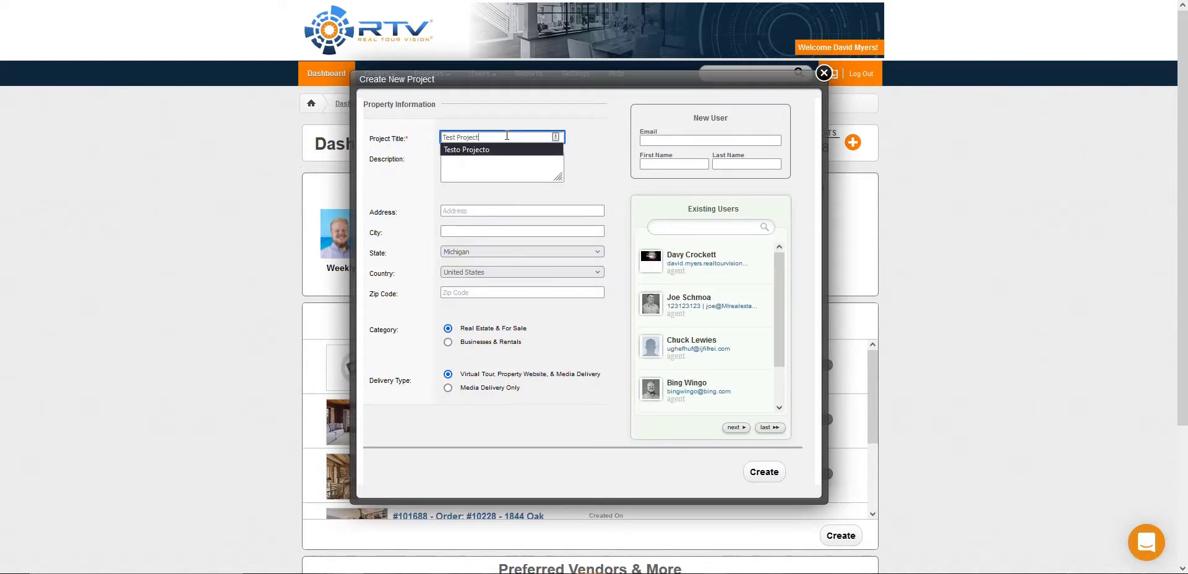
{"action": "key", "text": "Tab"}
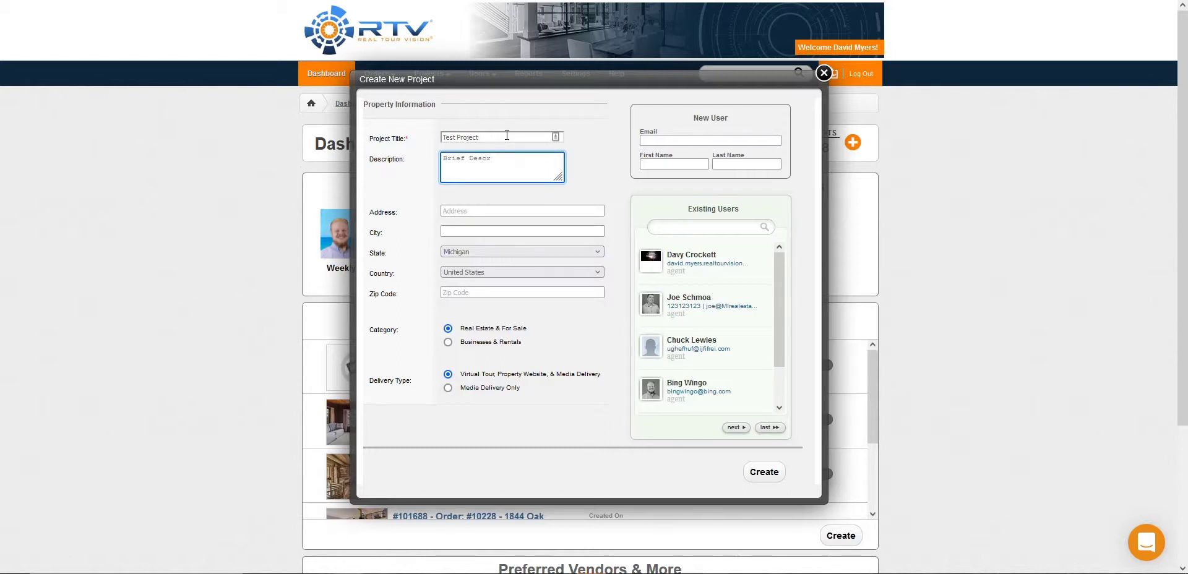
{"action": "type", "text": "tion"}
{"action": "key", "text": "Tab"}
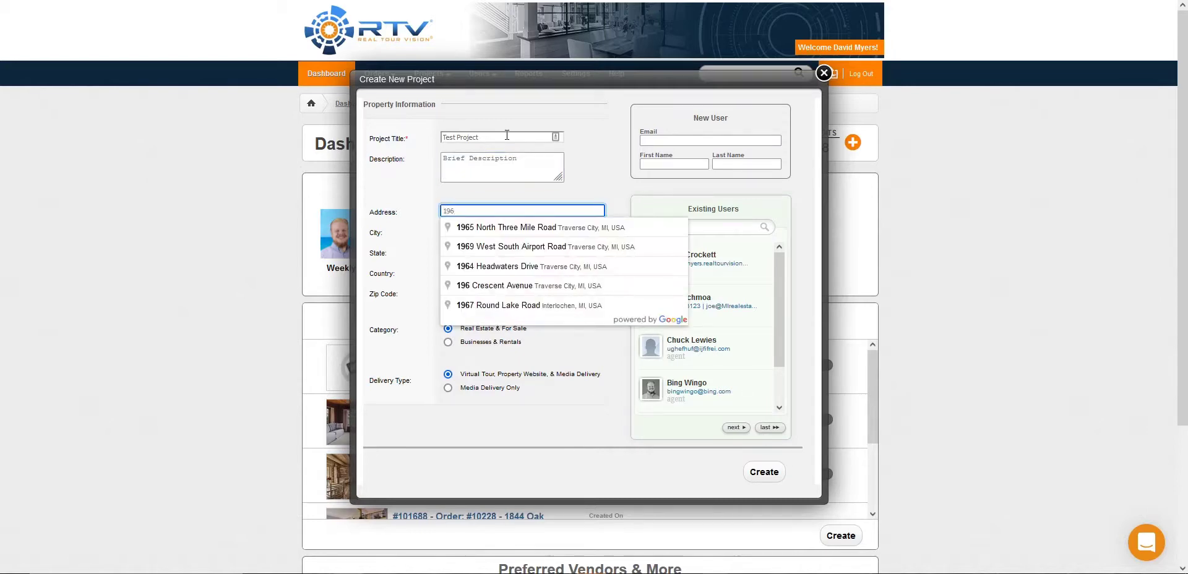
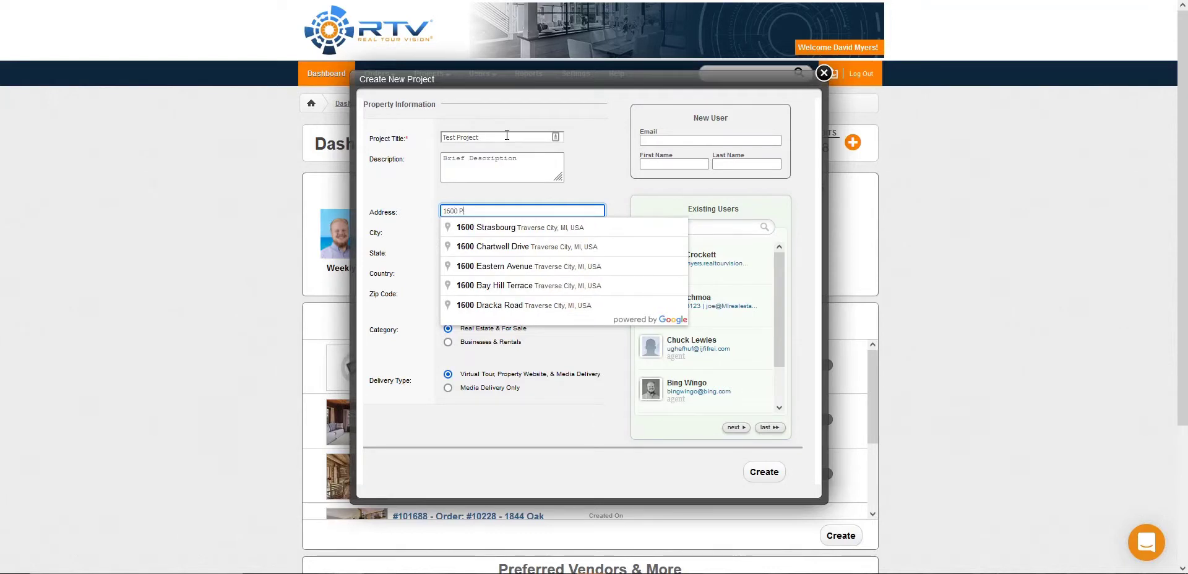
Step: Fill in the project's full property address by choosing the matching address suggestion
{"action": "left_click", "coordinate": [534, 229]}
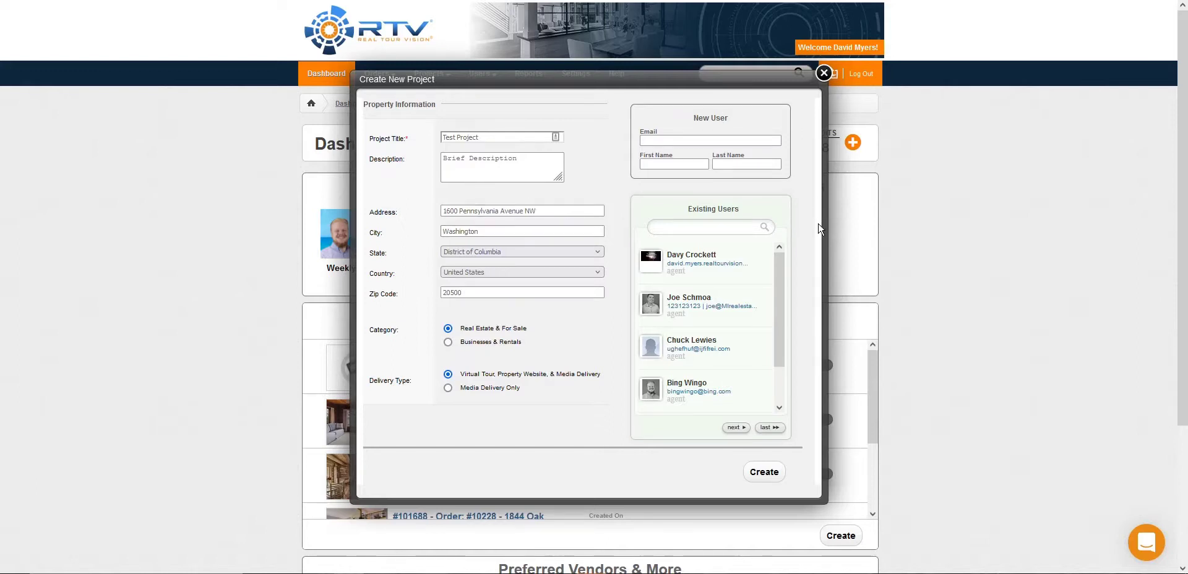
Step: Assign the first existing agent to the project and create it
{"action": "left_click", "coordinate": [730, 271]}
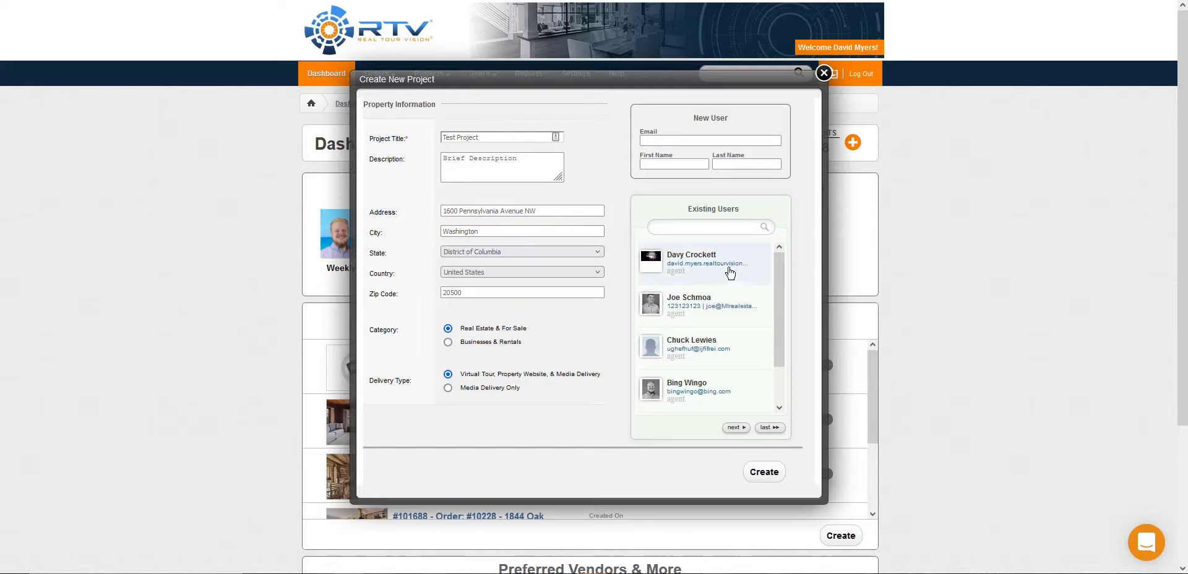
{"action": "left_click", "coordinate": [773, 470]}
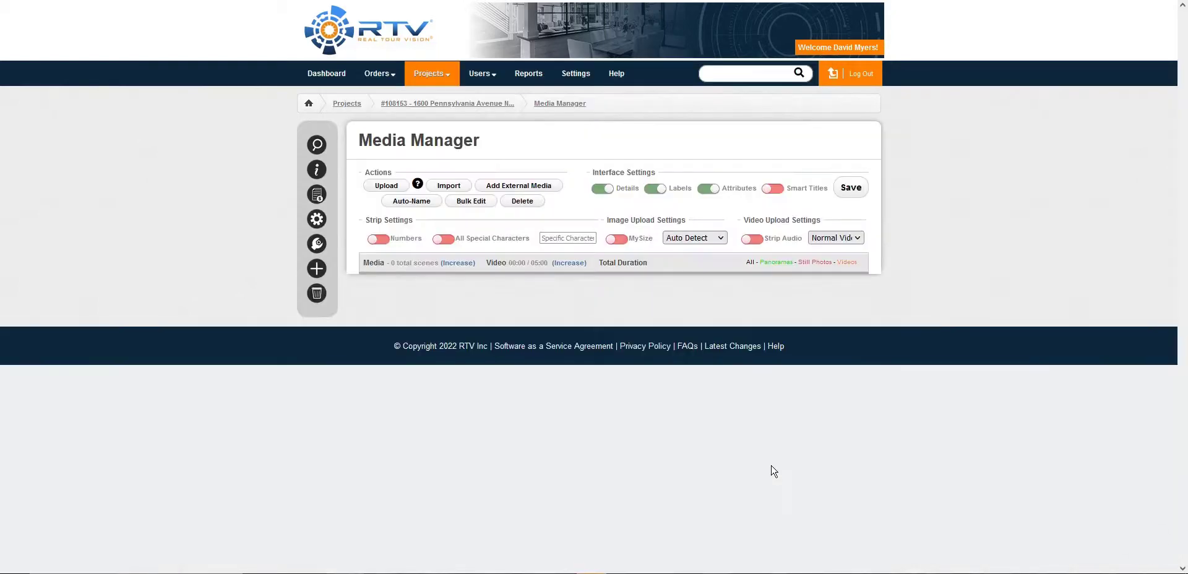
Step: Upload the photos 1-Condo, IMG_4283-HDR(6)_pt, IMG_8370-HDR(6)_pt-_2000, IMG_6881-Edit and IMG_8992-Edit to the project's media
{"action": "left_click_drag", "start_coordinate": [3, 370], "coordinate": [487, 322]}
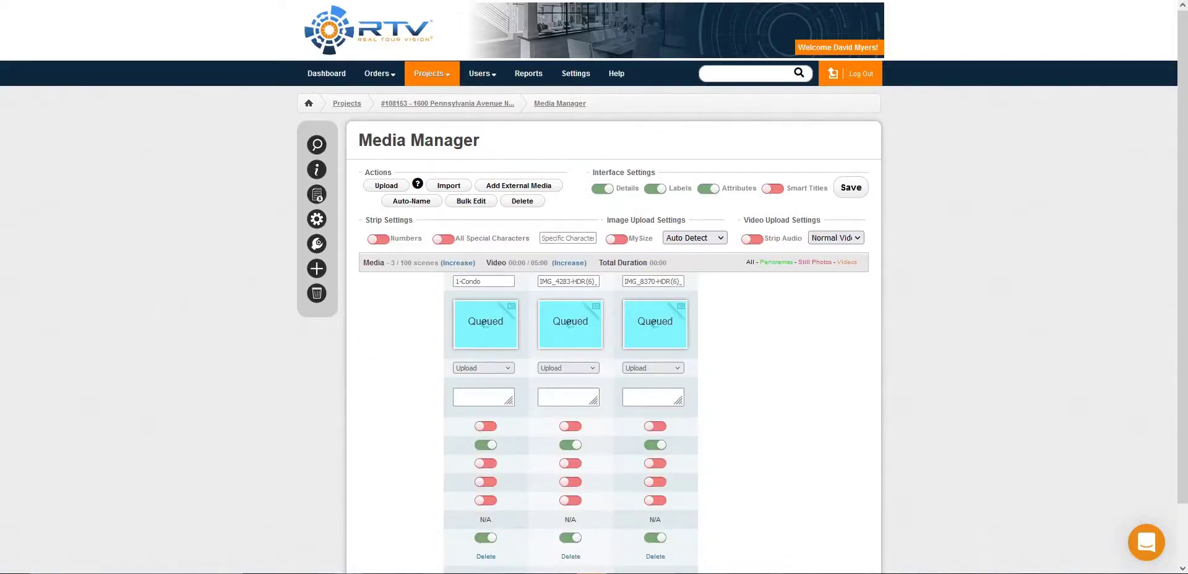
{"action": "left_click", "coordinate": [388, 186]}
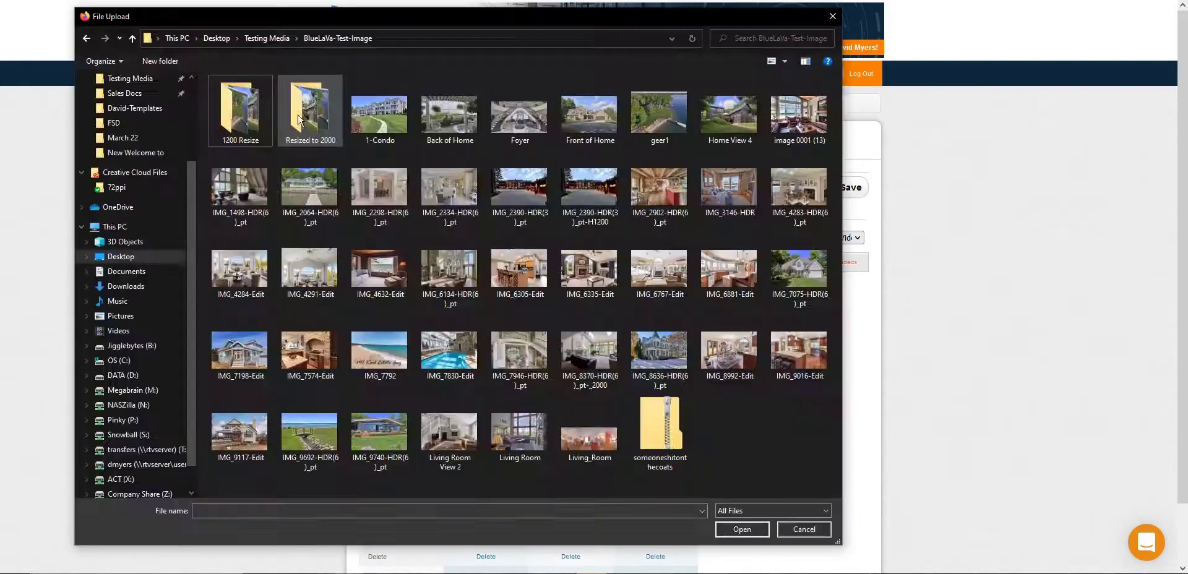
{"action": "left_click_drag", "start_coordinate": [769, 419], "coordinate": [722, 240]}
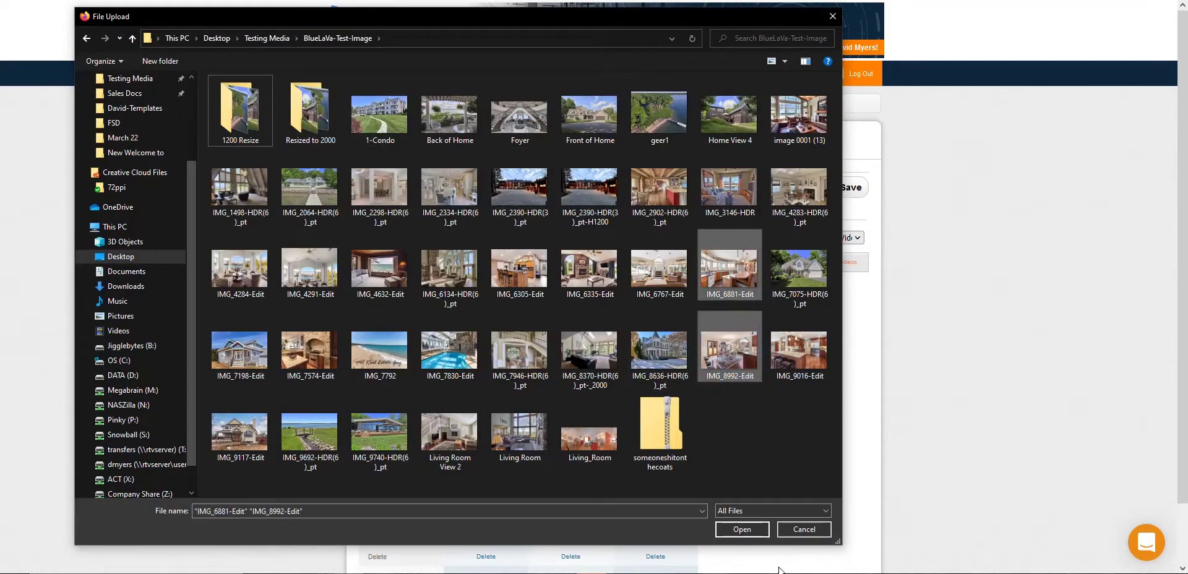
{"action": "left_click", "coordinate": [741, 529]}
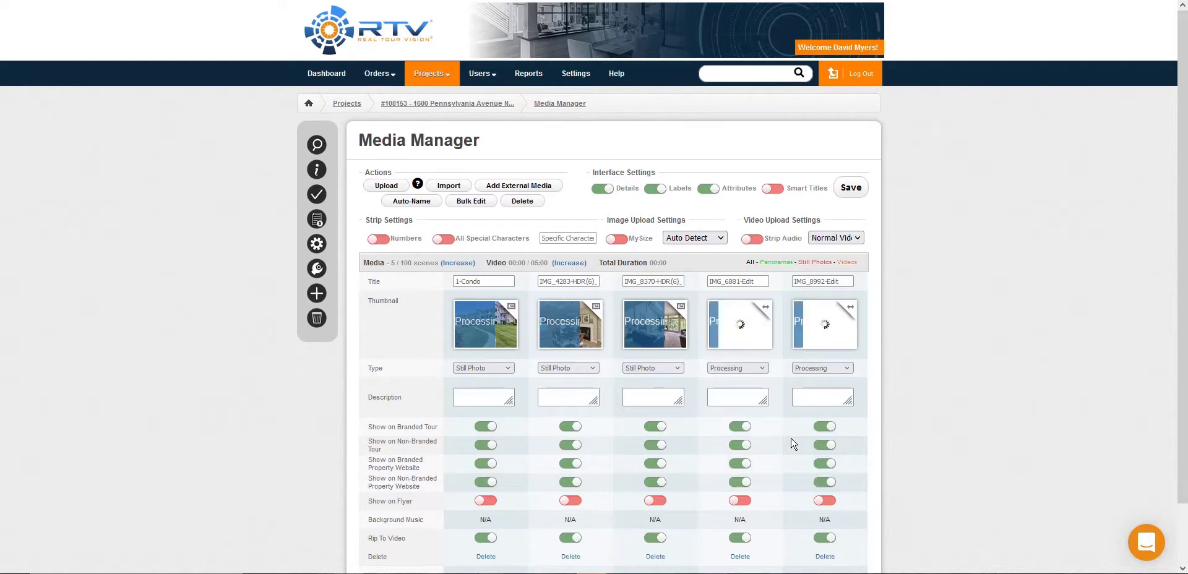
Step: Look at the files offered by the Dropbox import and close the chooser without importing any
{"action": "left_click", "coordinate": [457, 187]}
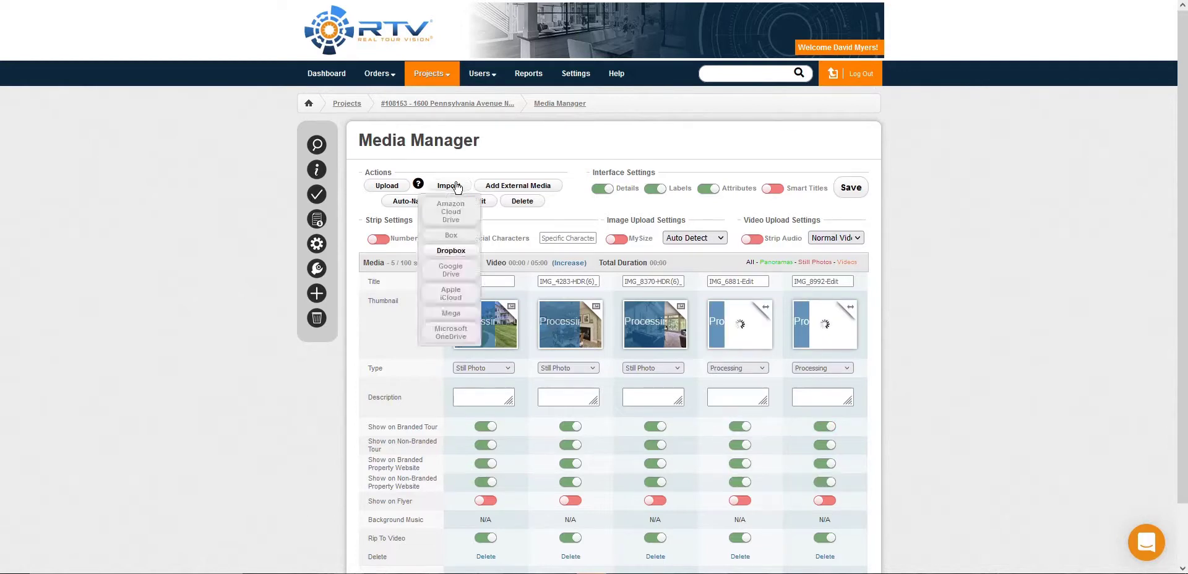
{"action": "left_click", "coordinate": [458, 252]}
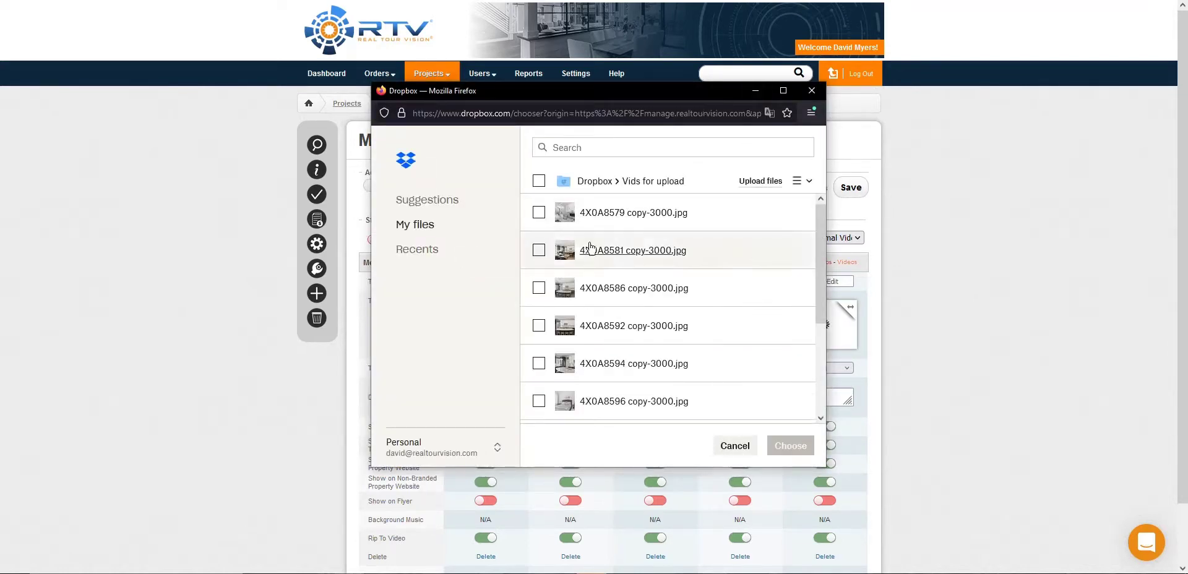
{"action": "left_click", "coordinate": [805, 90]}
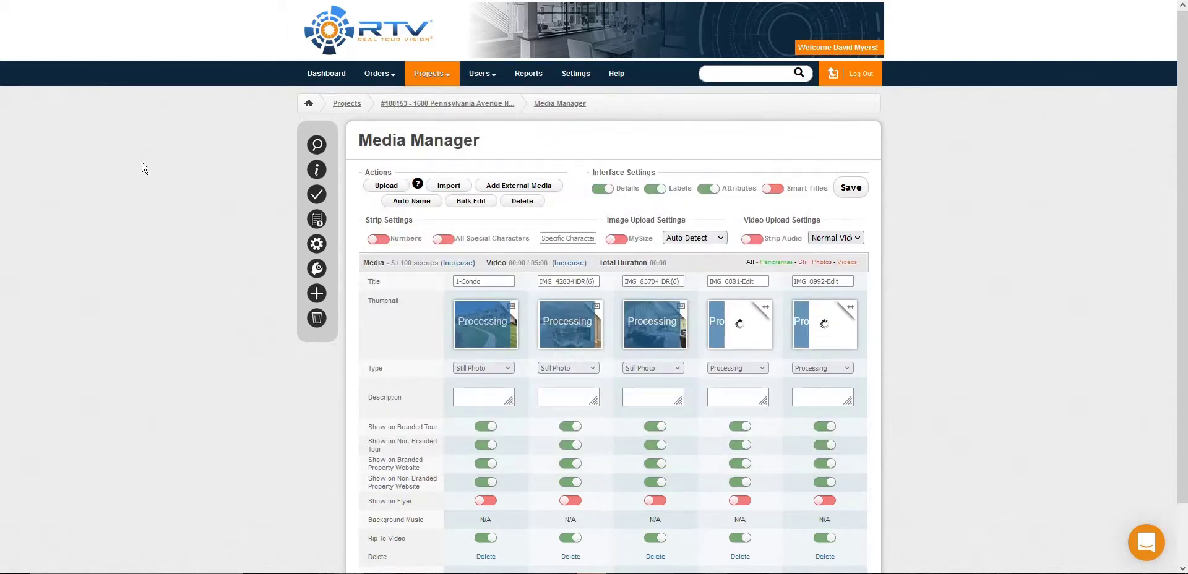
{"action": "left_click", "coordinate": [548, 186]}
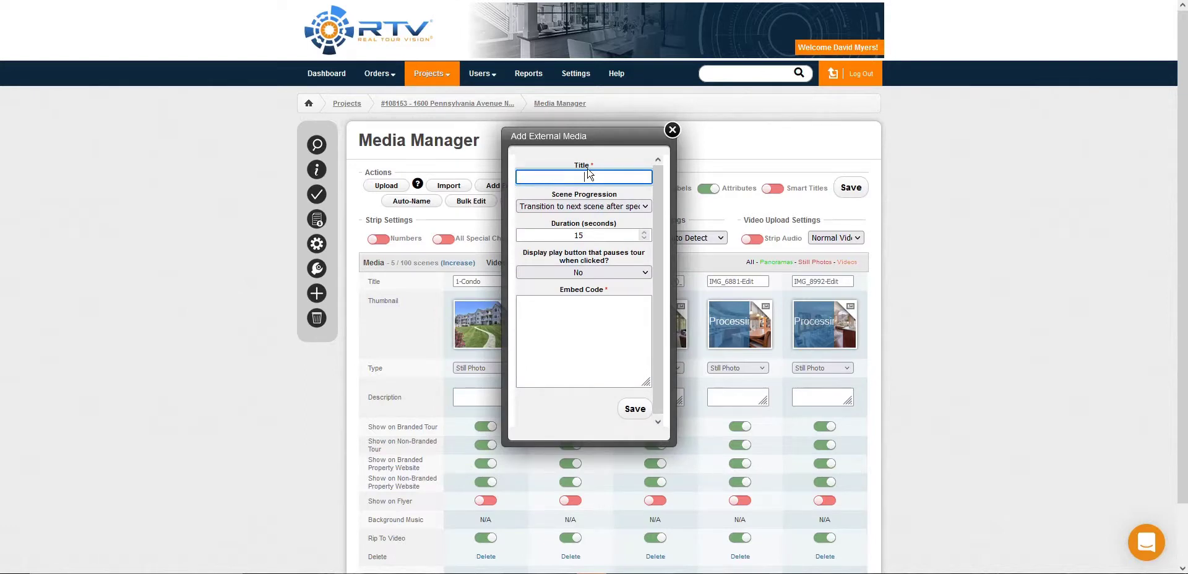
{"action": "type", "text": "My Video"}
{"action": "left_click", "coordinate": [608, 334]}
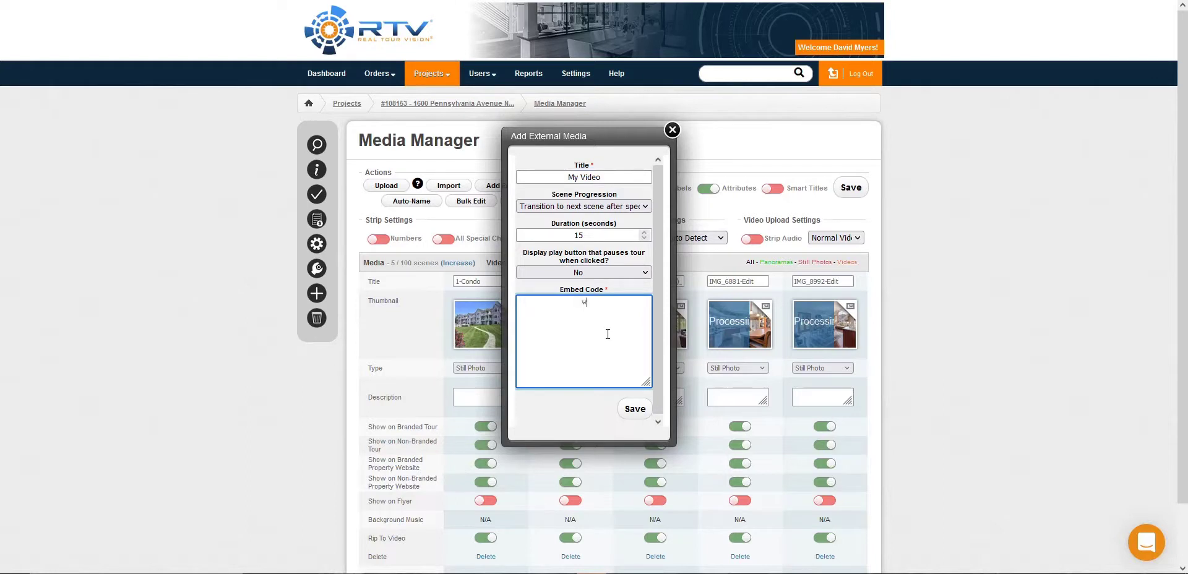
{"action": "type", "text": "www.myvideo.com"}
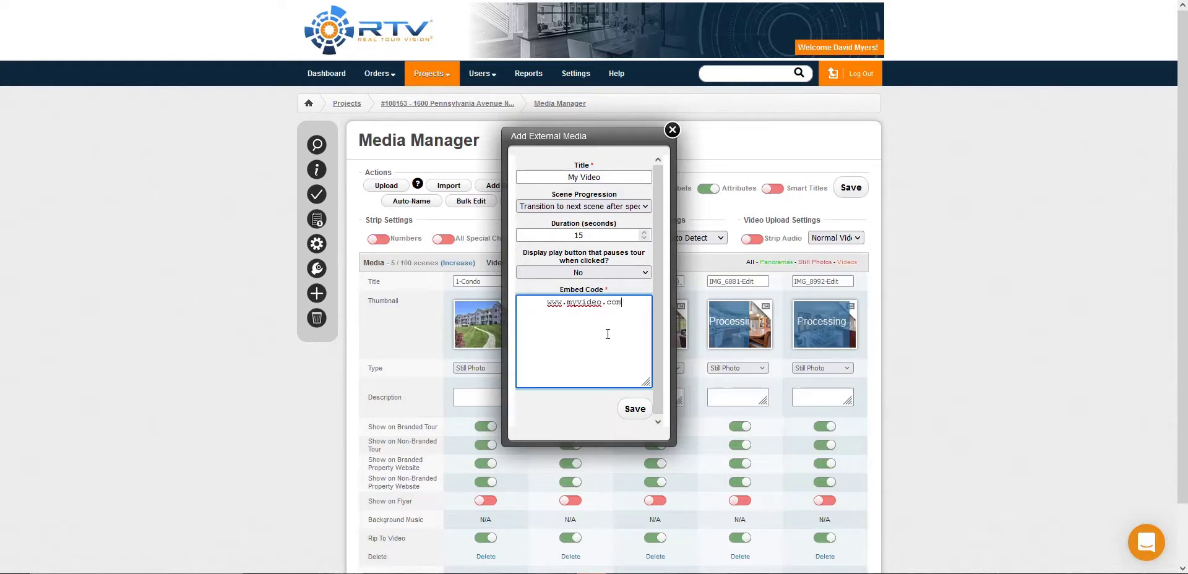
{"action": "left_click", "coordinate": [635, 408]}
Step: Reorder the media by moving 1-Condo after IMG_6881-Edit and My Video directly in front of 1-Condo, and save the order
{"action": "scroll", "coordinate": [299, 302], "scroll_direction": "down", "scroll_amount": 2}
{"action": "scroll", "coordinate": [300, 302], "scroll_direction": "down", "scroll_amount": 5}
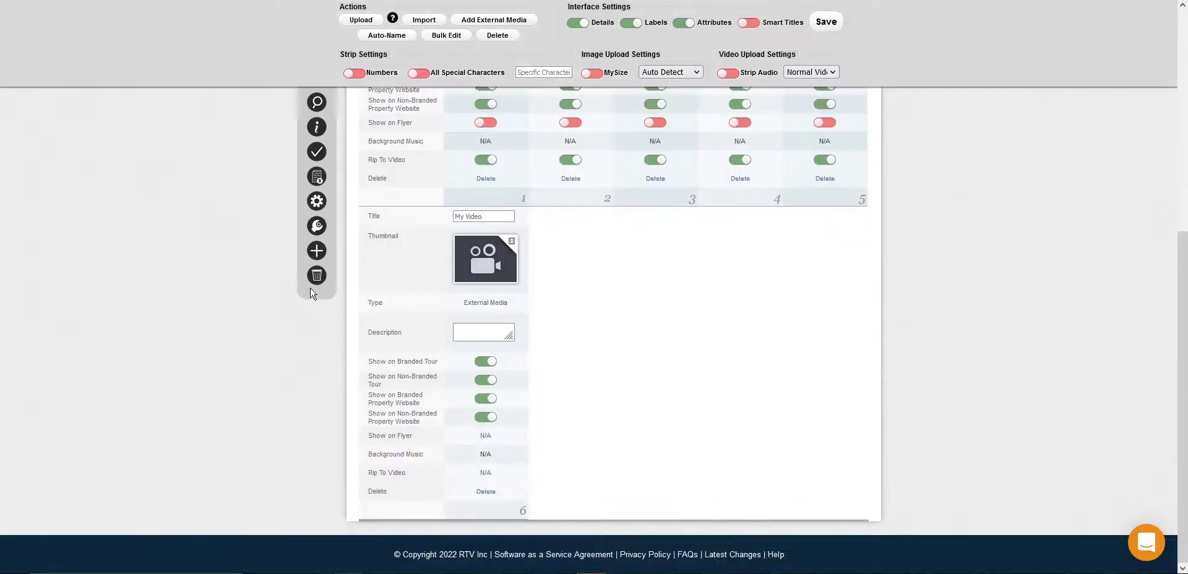
{"action": "scroll", "coordinate": [539, 285], "scroll_direction": "up", "scroll_amount": 5}
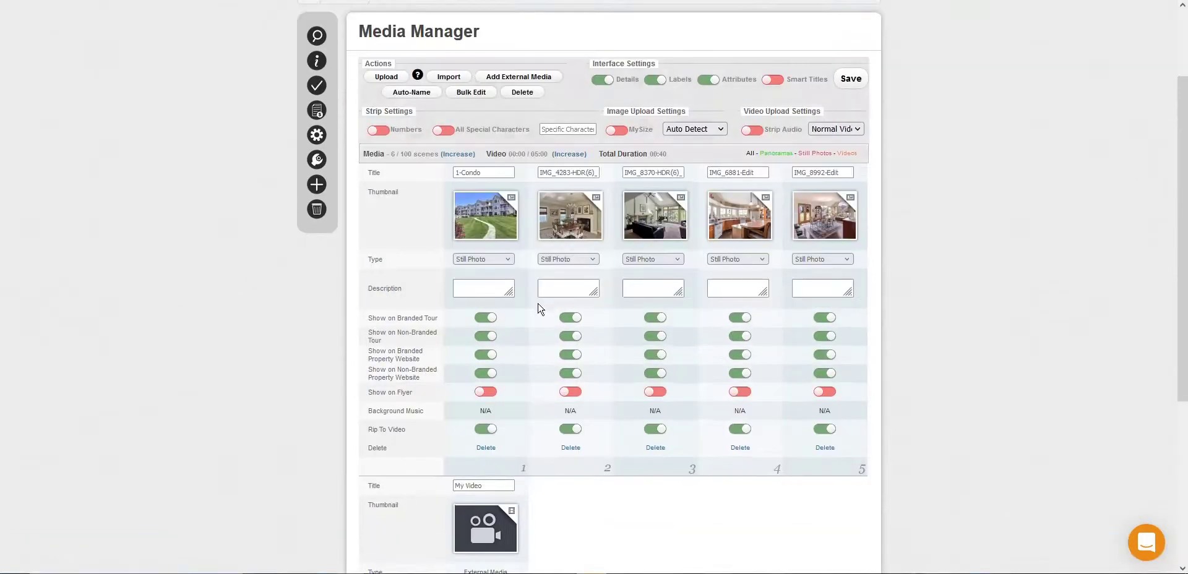
{"action": "left_click_drag", "start_coordinate": [496, 220], "coordinate": [643, 230]}
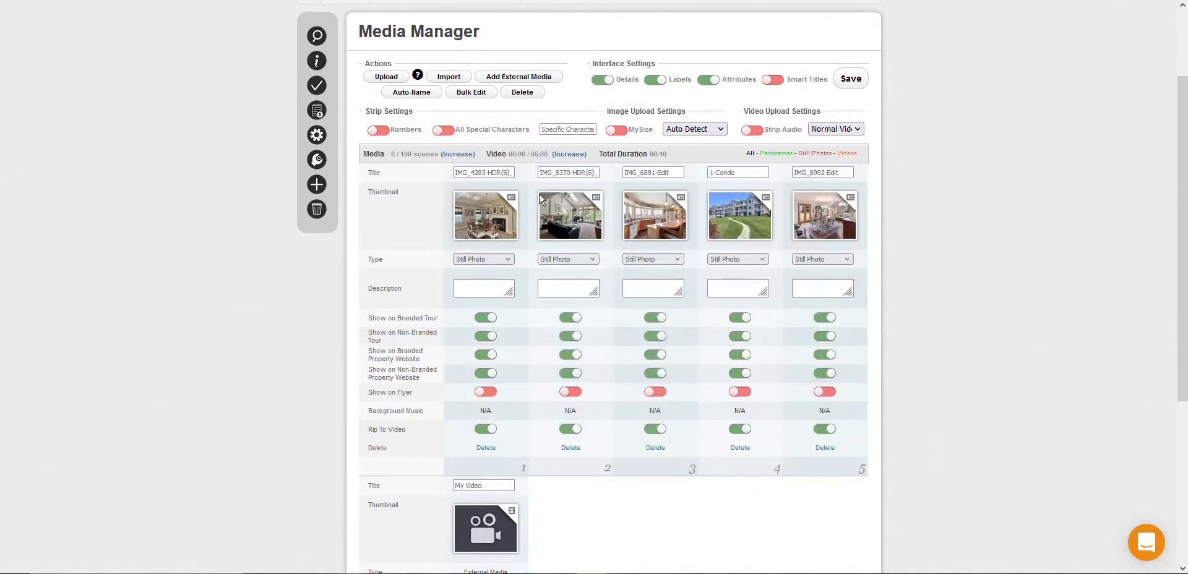
{"action": "left_click_drag", "start_coordinate": [488, 523], "coordinate": [628, 247]}
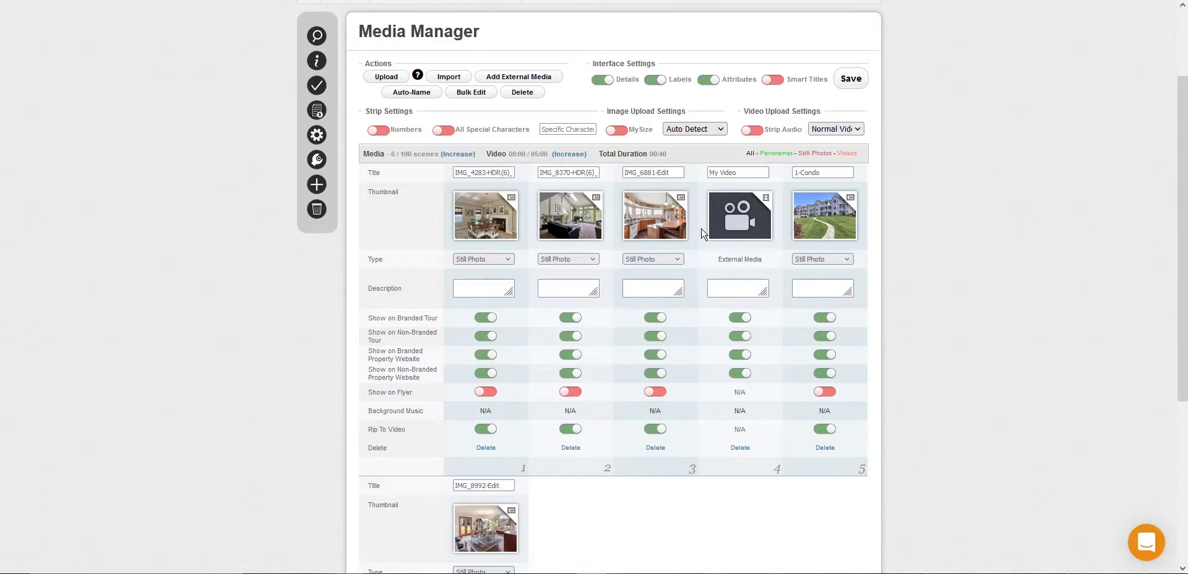
{"action": "left_click", "coordinate": [848, 80]}
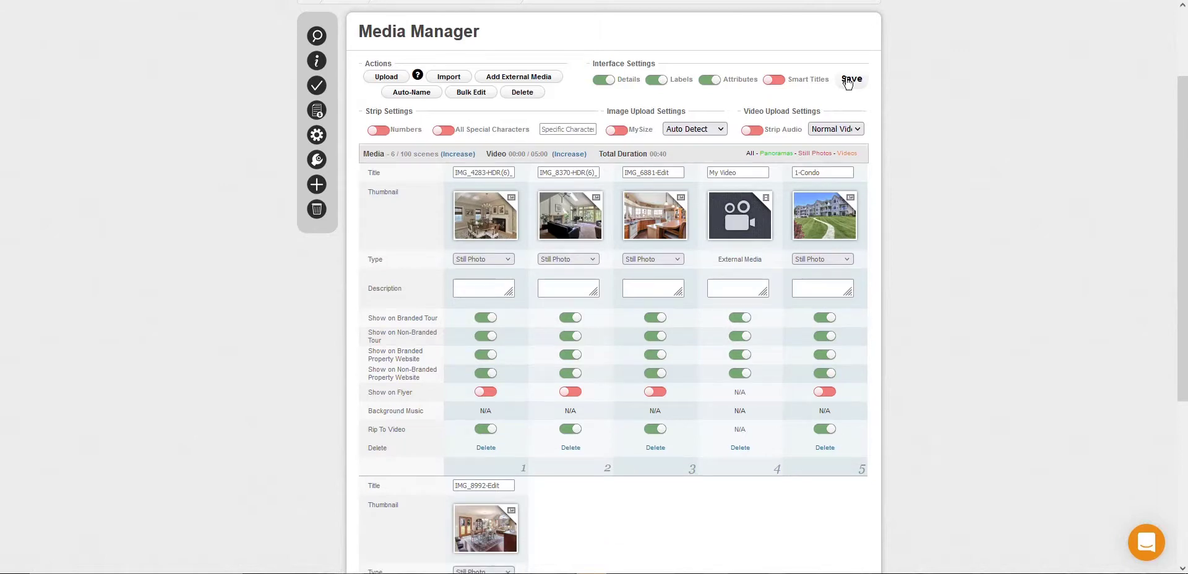
Step: Rename the first two photos as Dining Room and Living Room
{"action": "triple_click", "coordinate": [493, 173]}
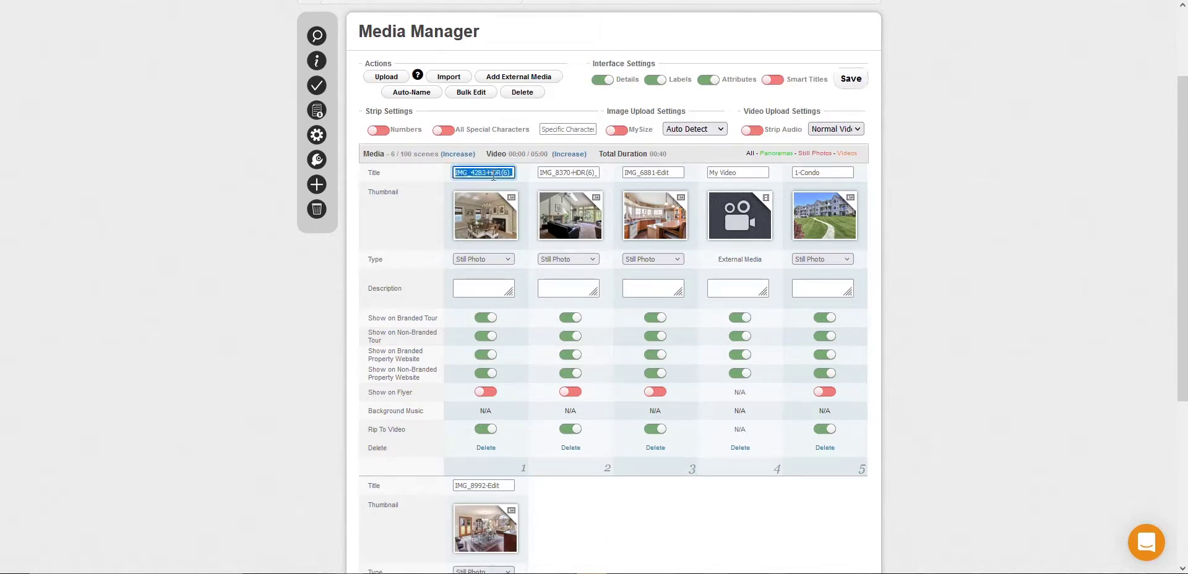
{"action": "type", "text": "Dining Room"}
{"action": "key", "text": "Tab"}
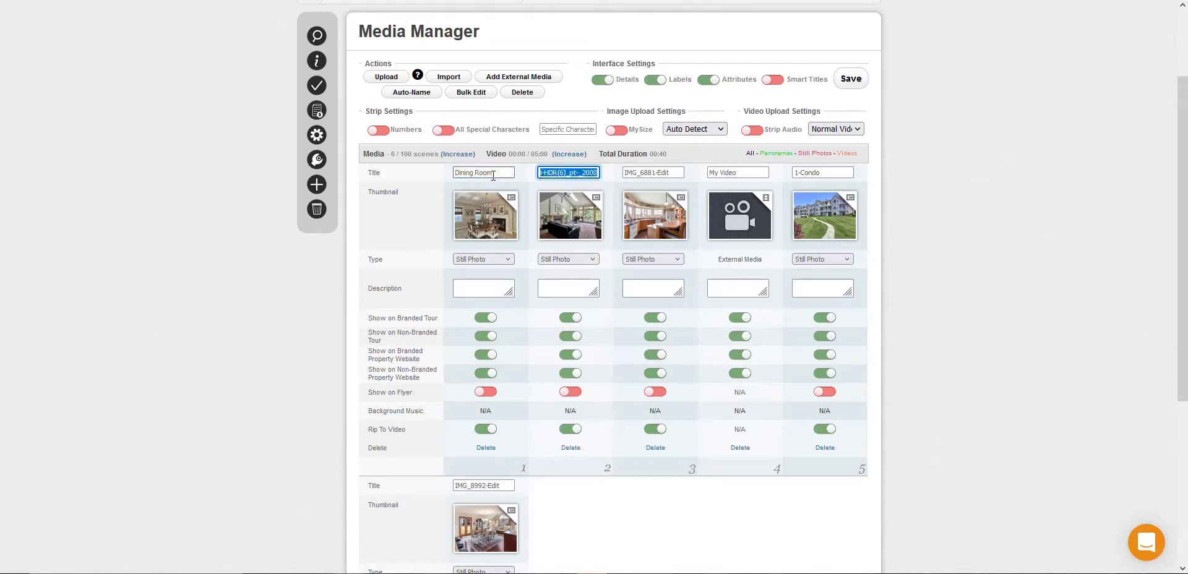
{"action": "type", "text": "Living Room"}
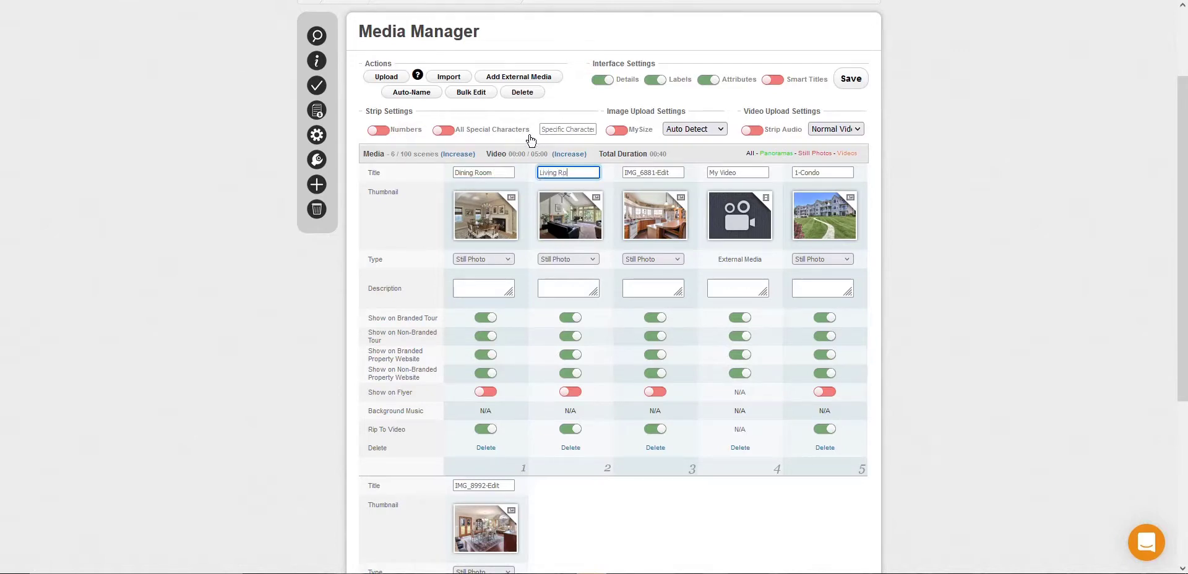
Step: Auto-name all media with emptied titles, the prefix Scene and the scene number added, and save the media
{"action": "left_click", "coordinate": [412, 92]}
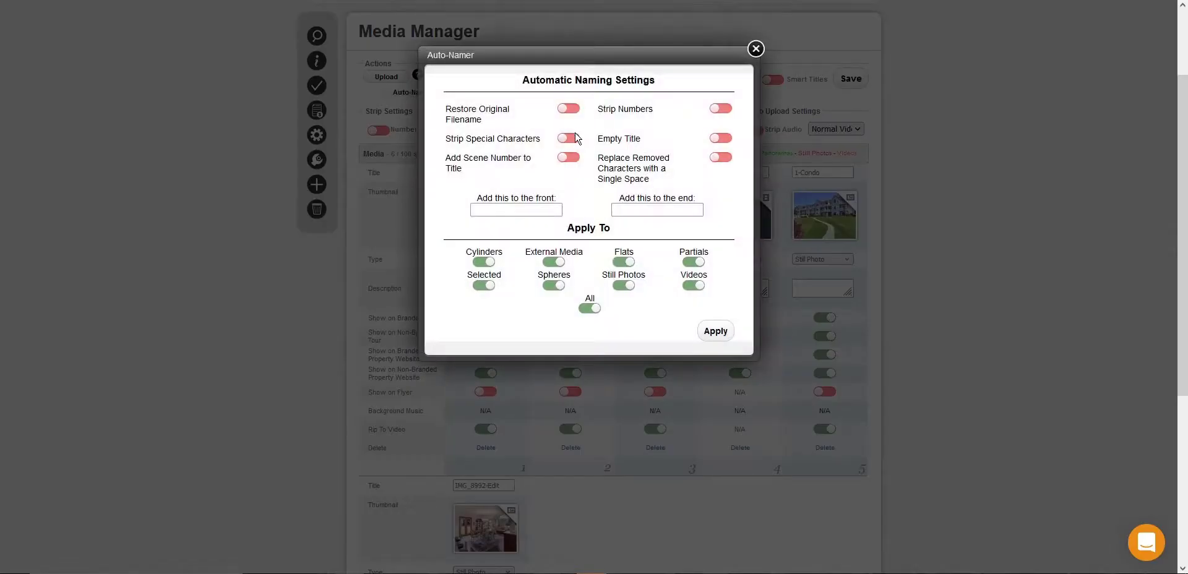
{"action": "left_click", "coordinate": [720, 138]}
{"action": "left_click", "coordinate": [550, 209]}
{"action": "type", "text": "Scene"}
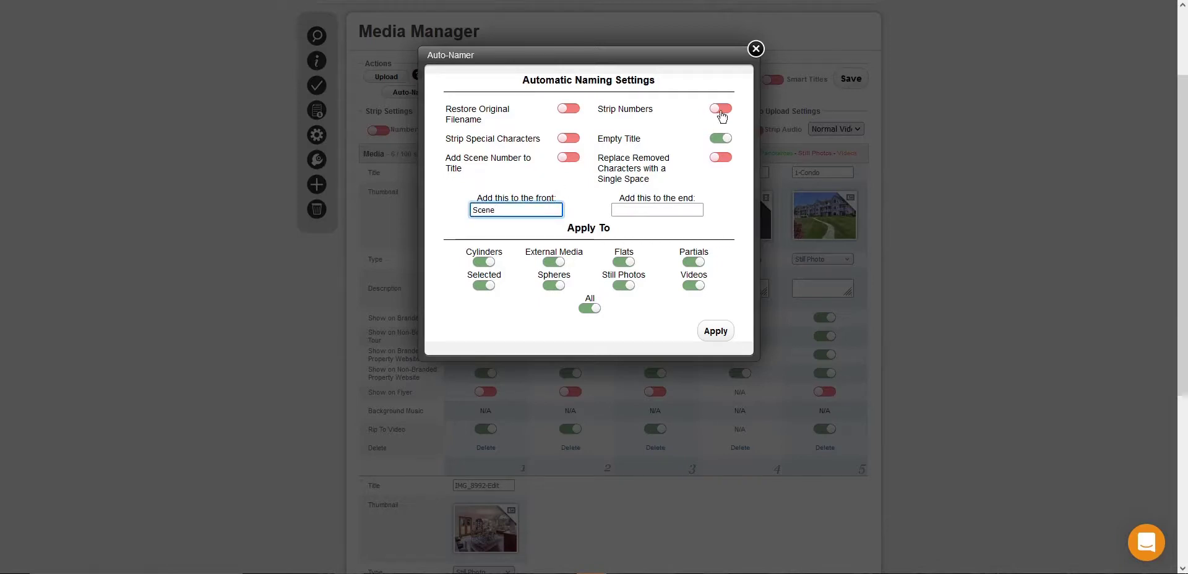
{"action": "left_click", "coordinate": [568, 158]}
{"action": "left_click", "coordinate": [717, 332]}
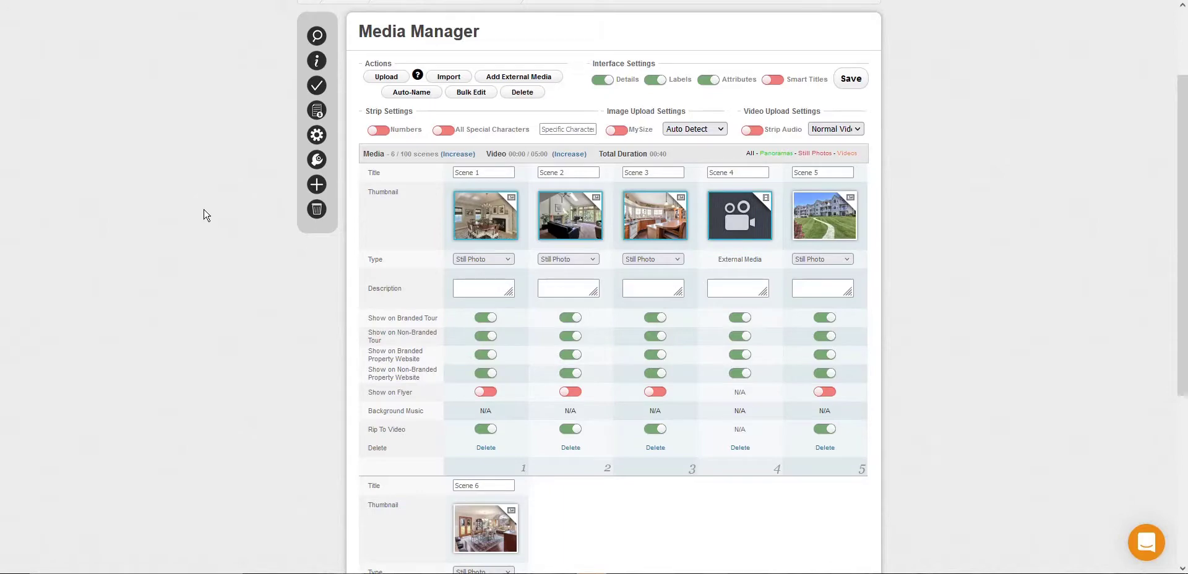
{"action": "left_click", "coordinate": [522, 93]}
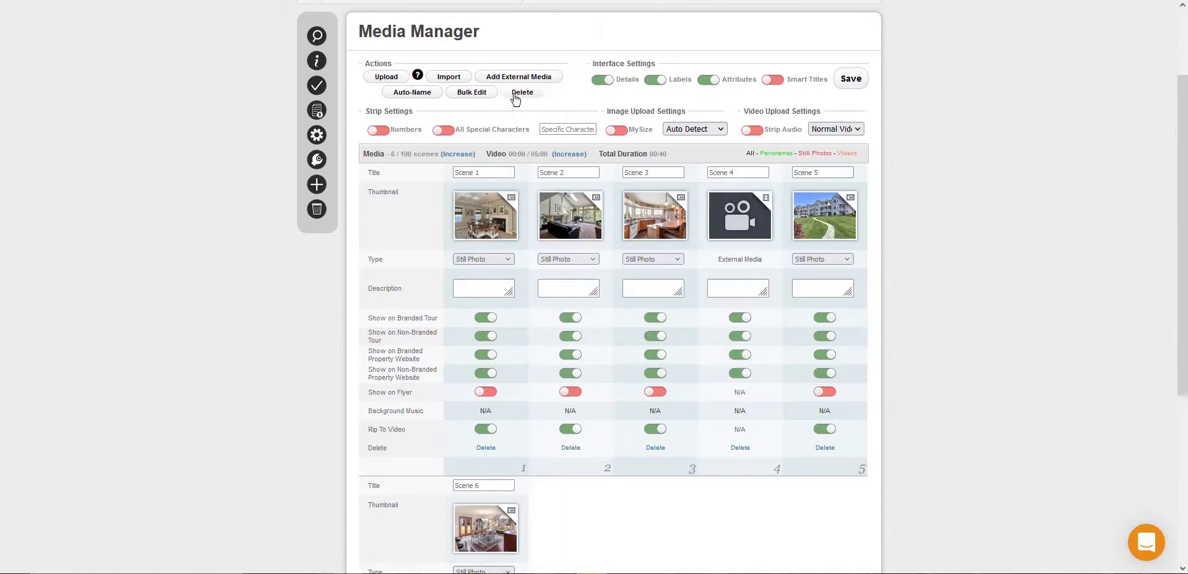
{"action": "left_click", "coordinate": [689, 308]}
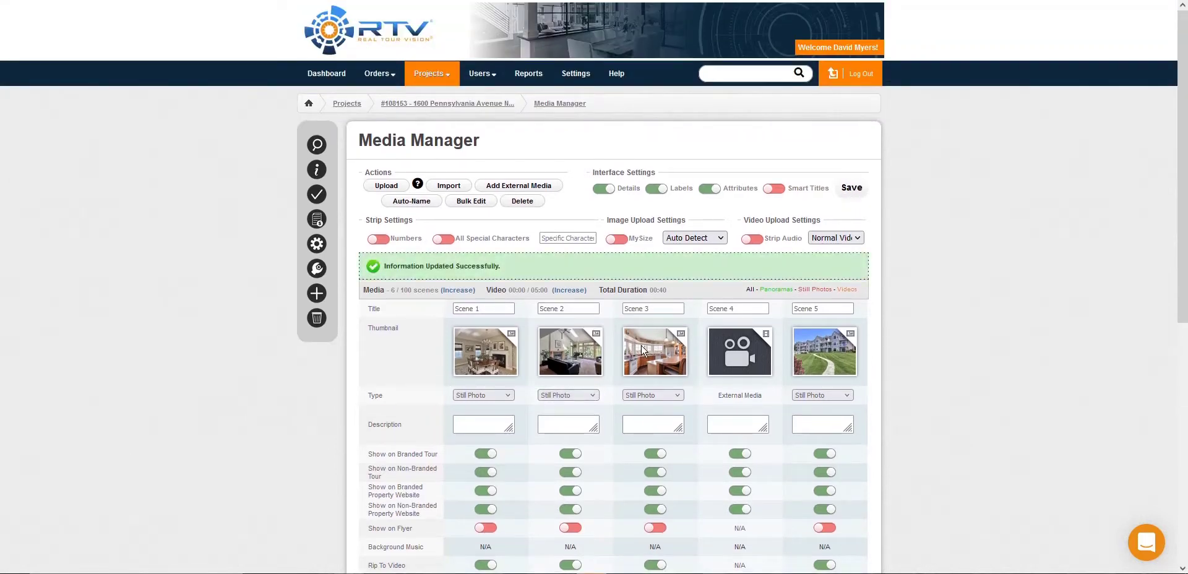
Step: Review the project's basic and location information, and mark the project as complete with activation on
{"action": "left_click", "coordinate": [316, 169]}
{"action": "scroll", "coordinate": [795, 402], "scroll_direction": "down", "scroll_amount": 2}
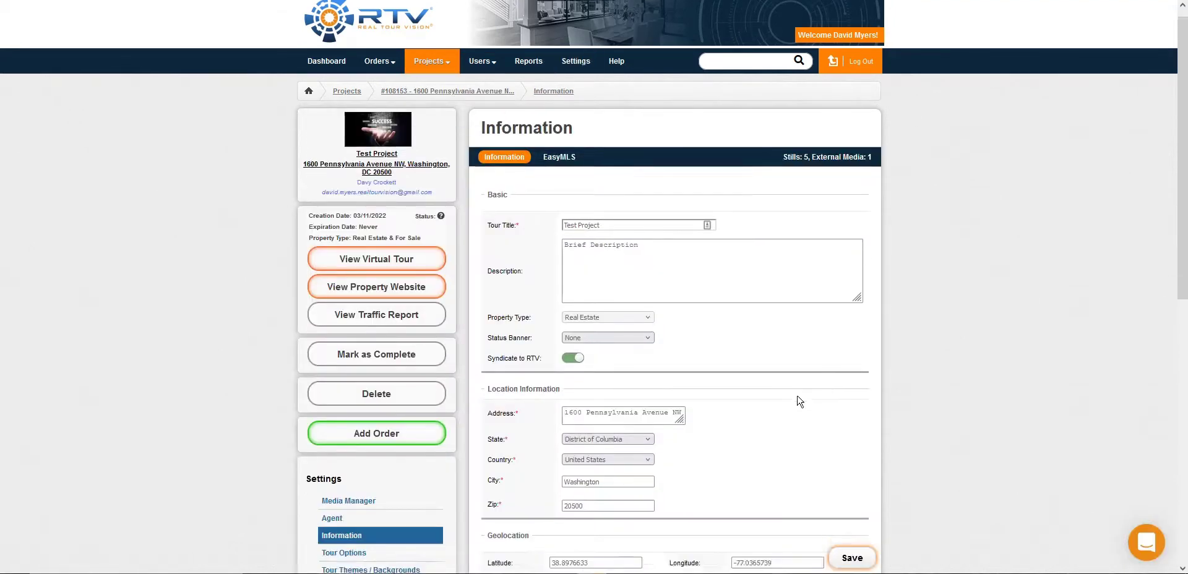
{"action": "left_click", "coordinate": [633, 303]}
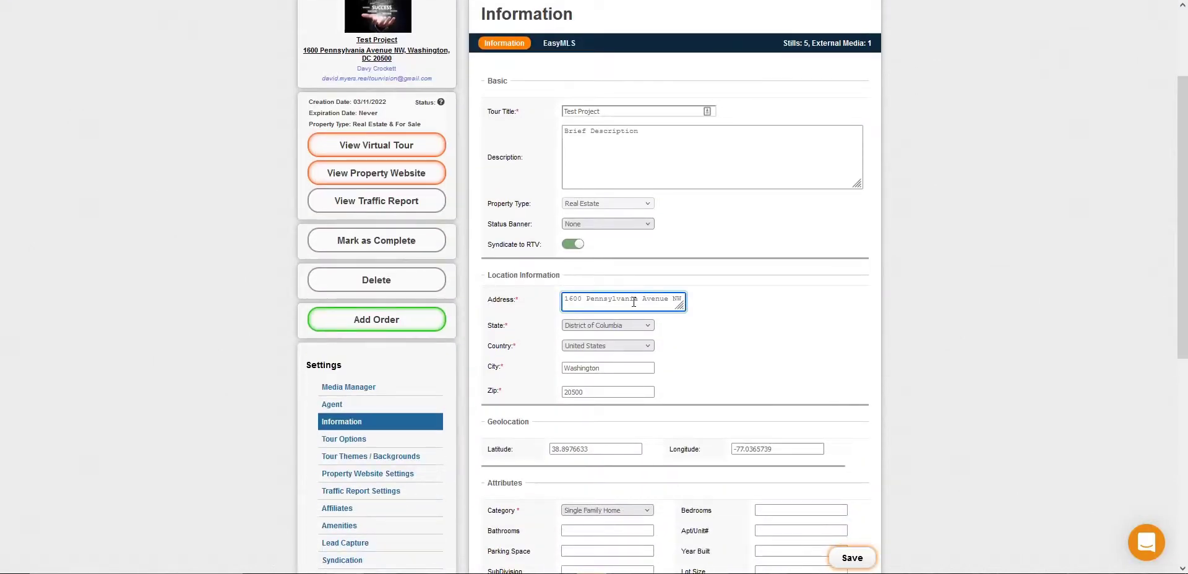
{"action": "left_click", "coordinate": [794, 298]}
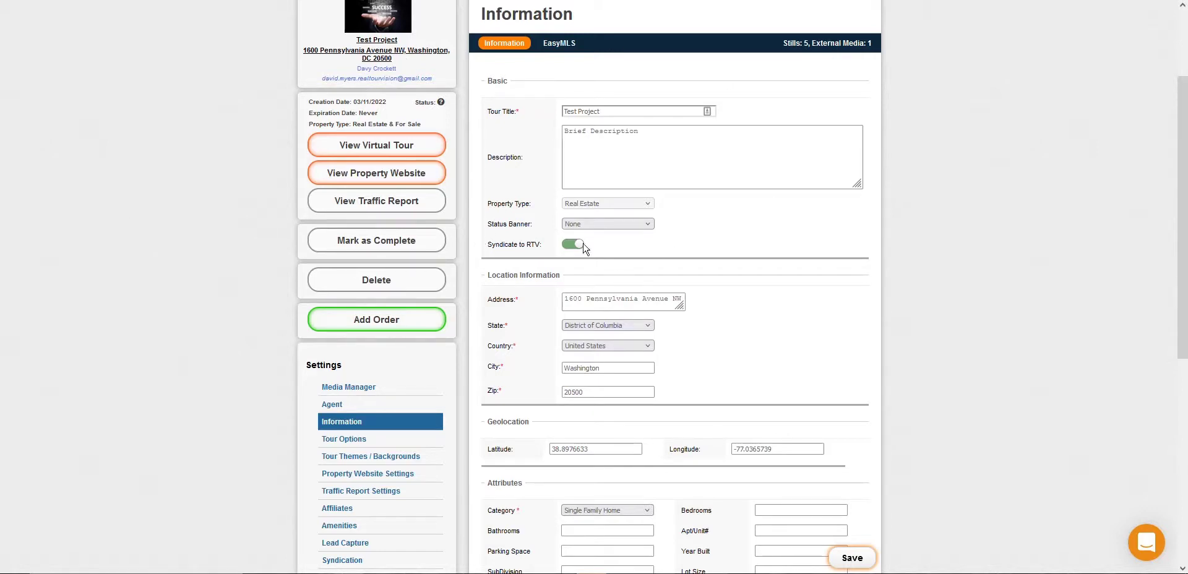
{"action": "left_click", "coordinate": [421, 236]}
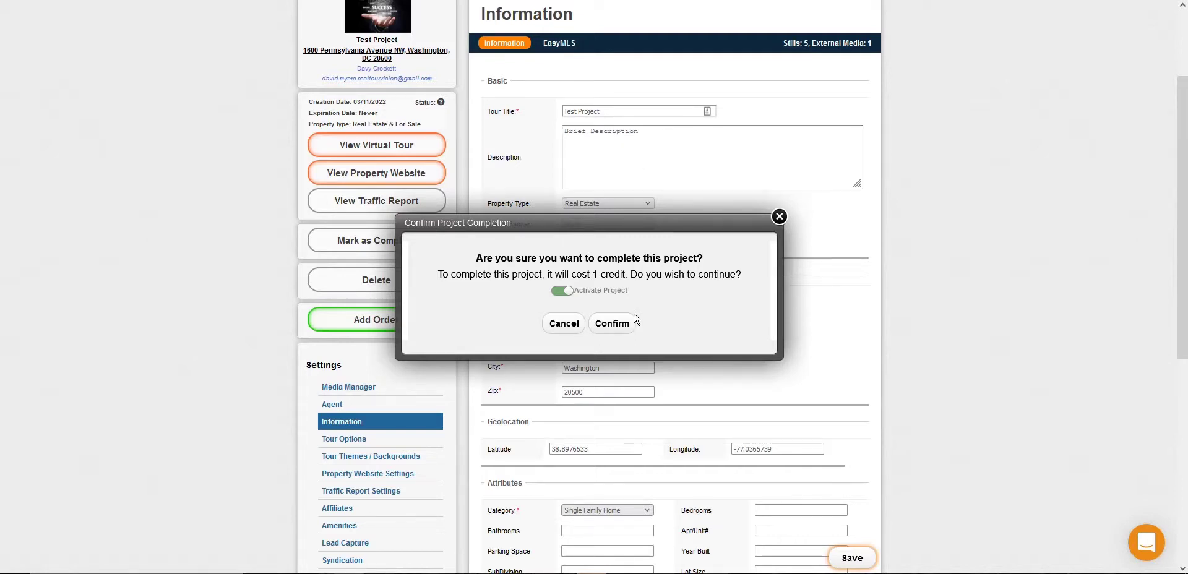
{"action": "left_click", "coordinate": [613, 328]}
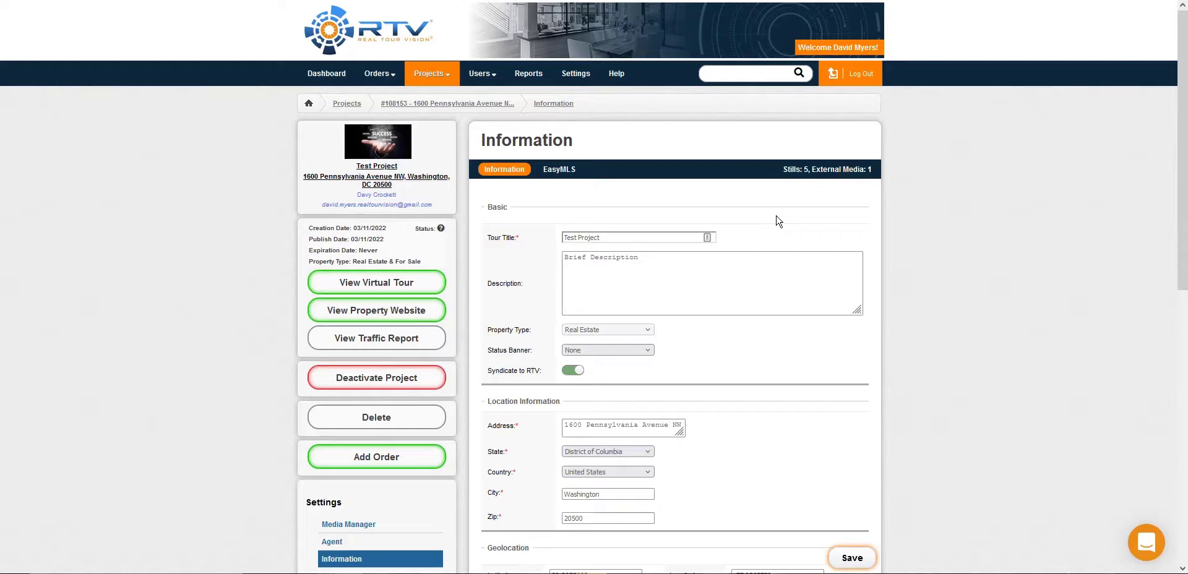
Step: Compile the HD media zip of stills and the 1280 by 853 resized photo zip in the project's links and deliverables
{"action": "scroll", "coordinate": [769, 222], "scroll_direction": "down", "scroll_amount": 5}
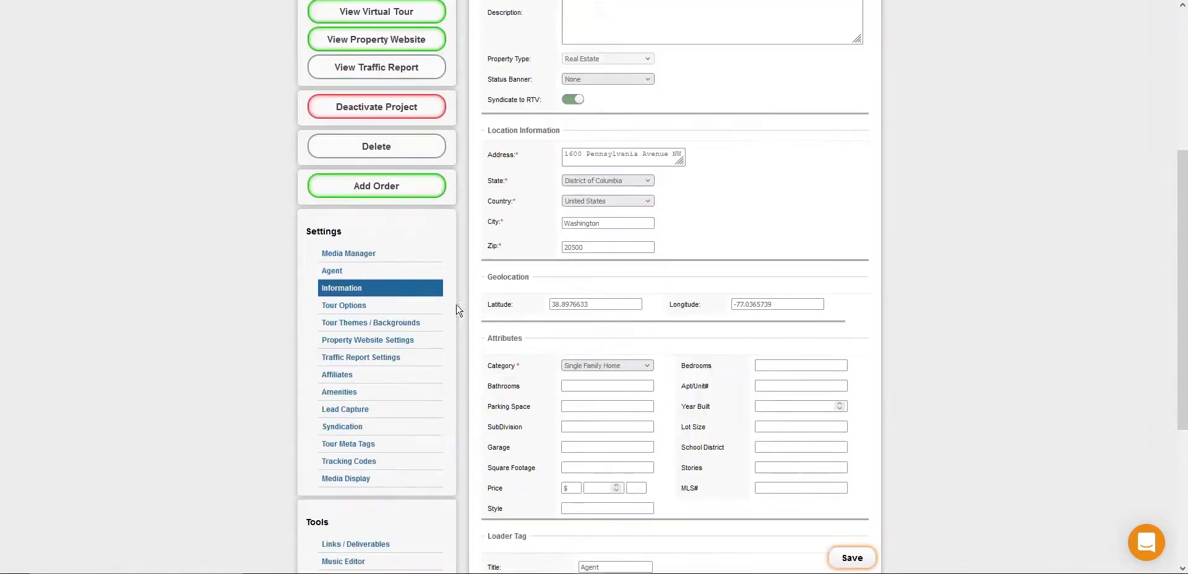
{"action": "left_click", "coordinate": [381, 498]}
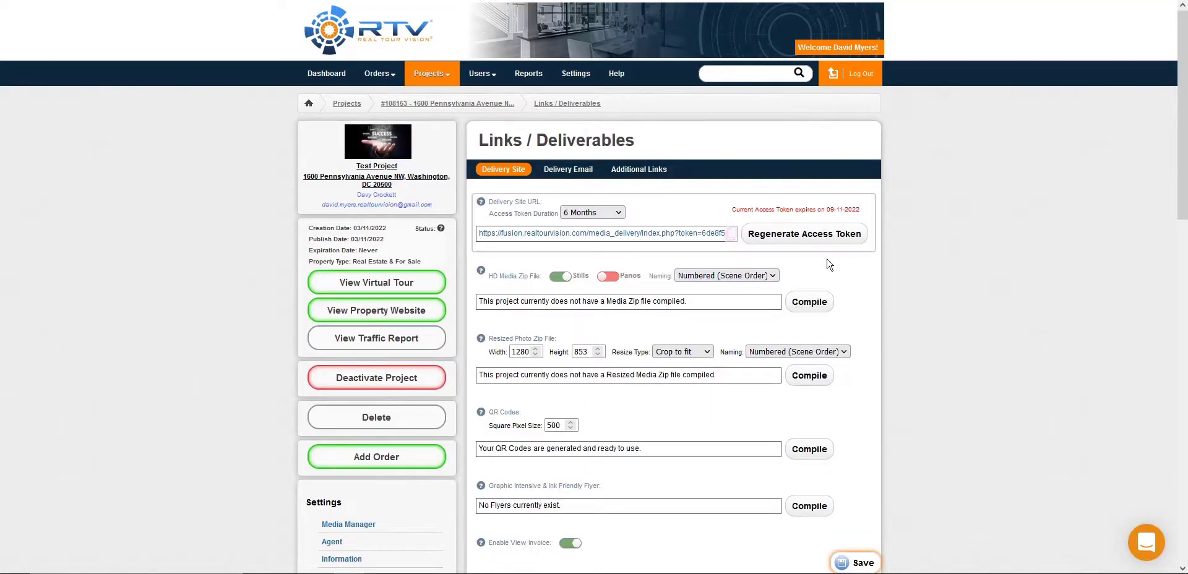
{"action": "left_click", "coordinate": [809, 306]}
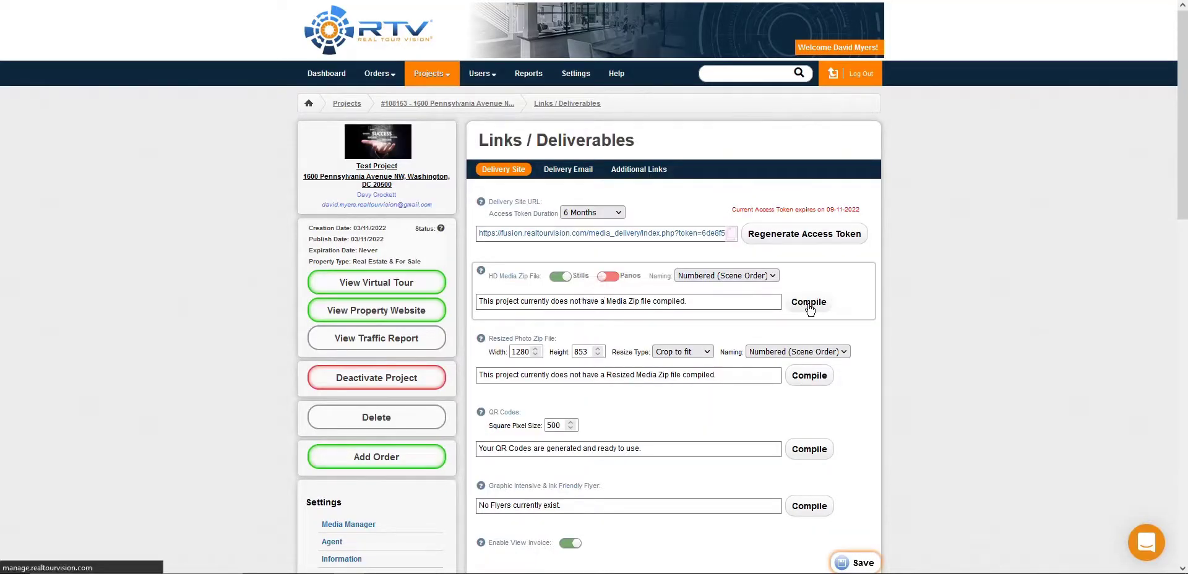
{"action": "left_click", "coordinate": [601, 309]}
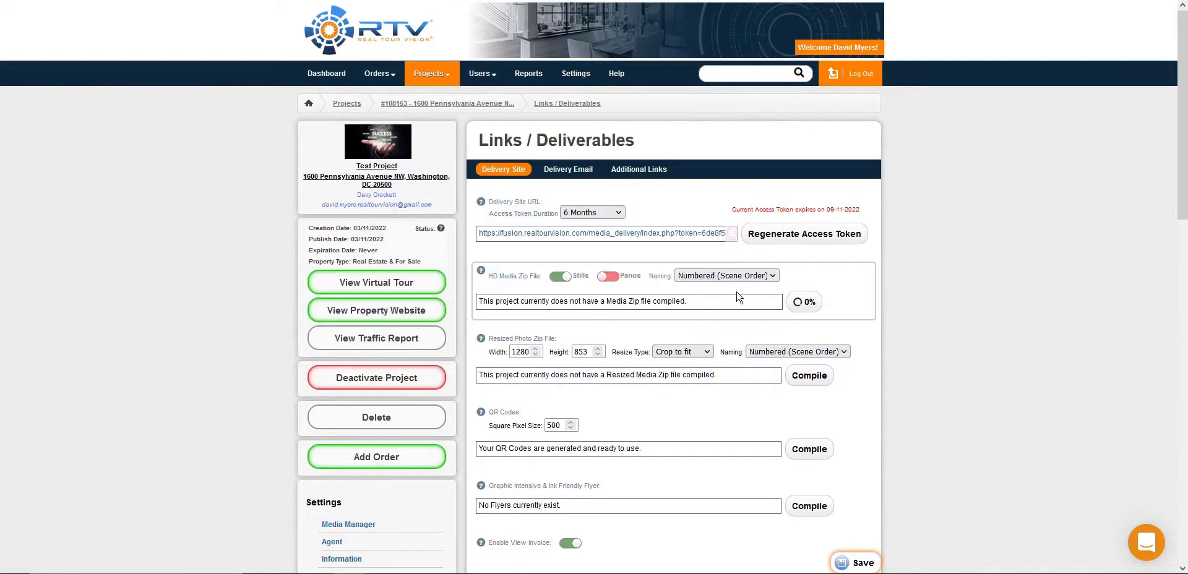
{"action": "left_click", "coordinate": [809, 376]}
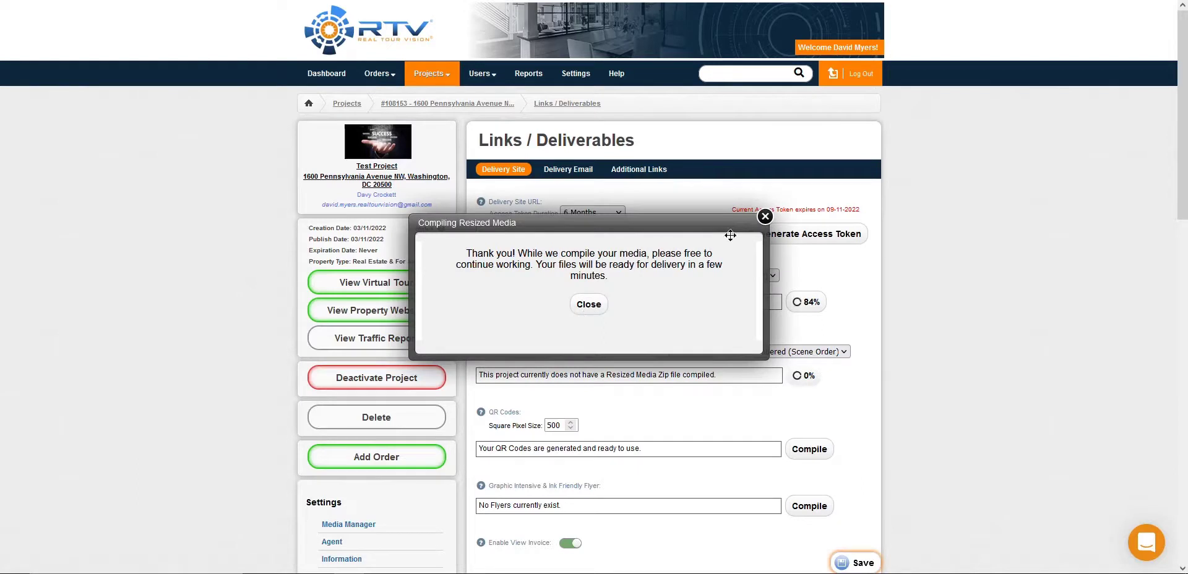
{"action": "left_click", "coordinate": [765, 220]}
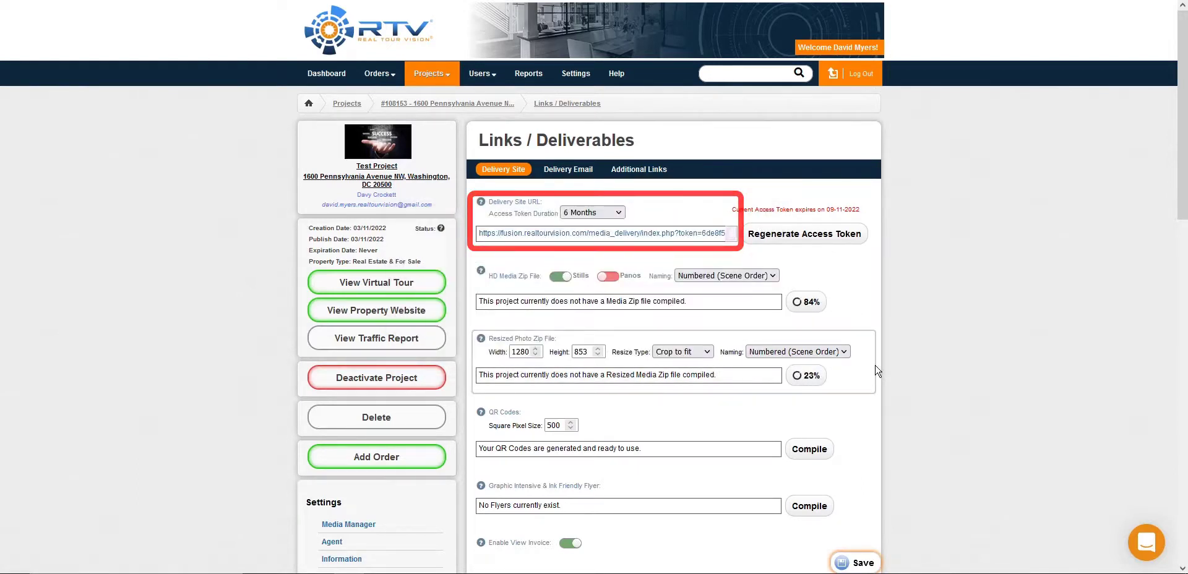
{"action": "scroll", "coordinate": [877, 370], "scroll_direction": "down", "scroll_amount": 3}
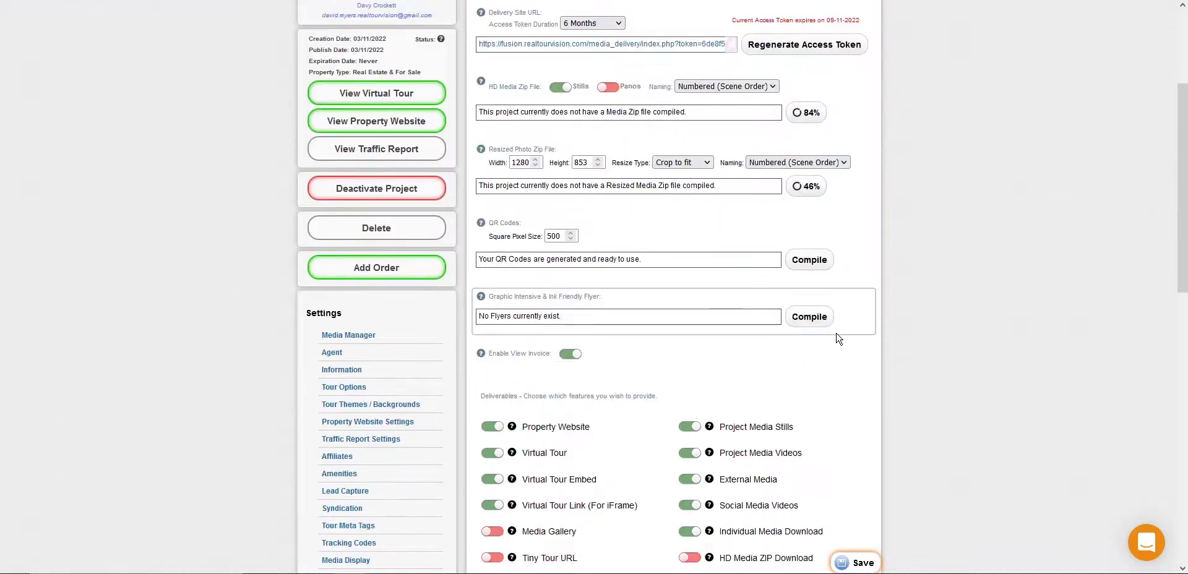
Step: Compile the graphic intensive and ink friendly flyers for the project's delivery site
{"action": "left_click", "coordinate": [813, 318]}
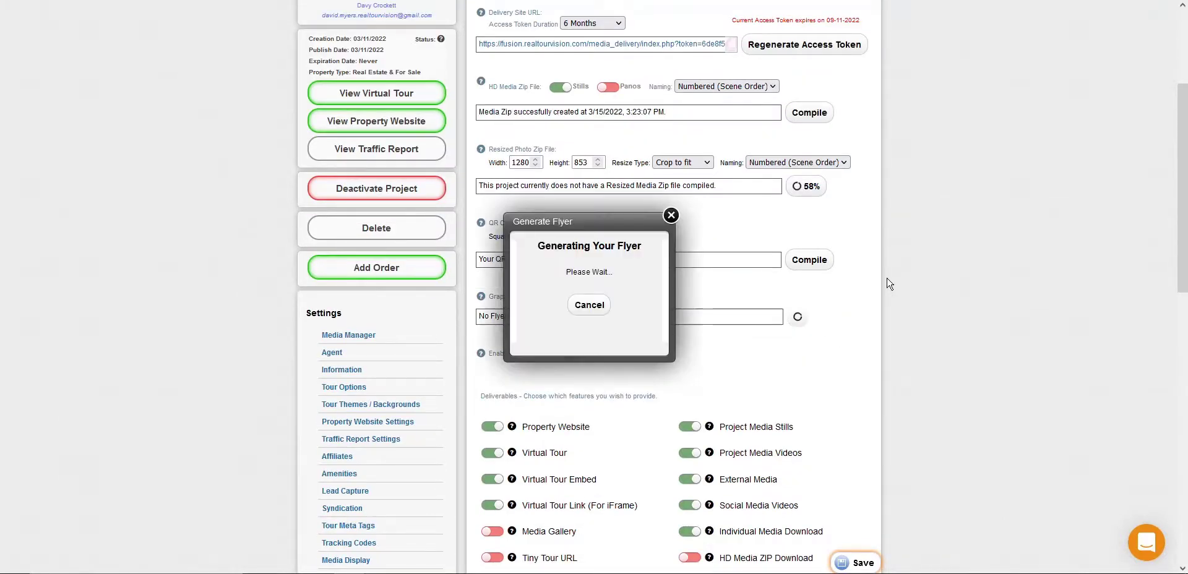
{"action": "left_click", "coordinate": [671, 217]}
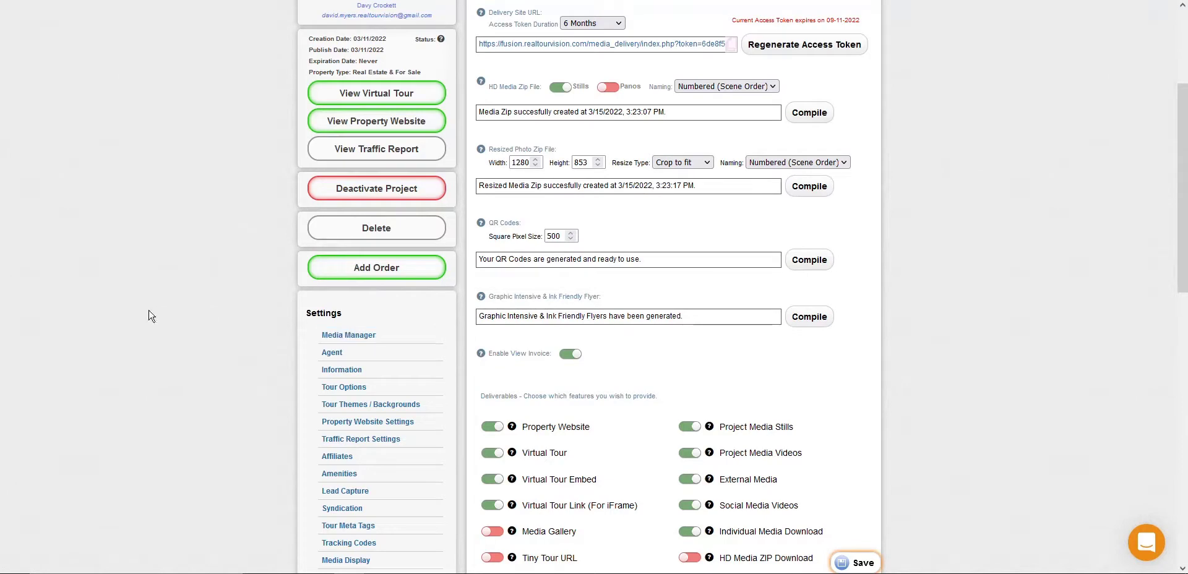
Step: Turn off the Virtual Tour Link (For iFrame), Resized Media ZIP Download and QR Code deliverables, and review the delivery site's email form
{"action": "scroll", "coordinate": [496, 288], "scroll_direction": "up", "scroll_amount": 3}
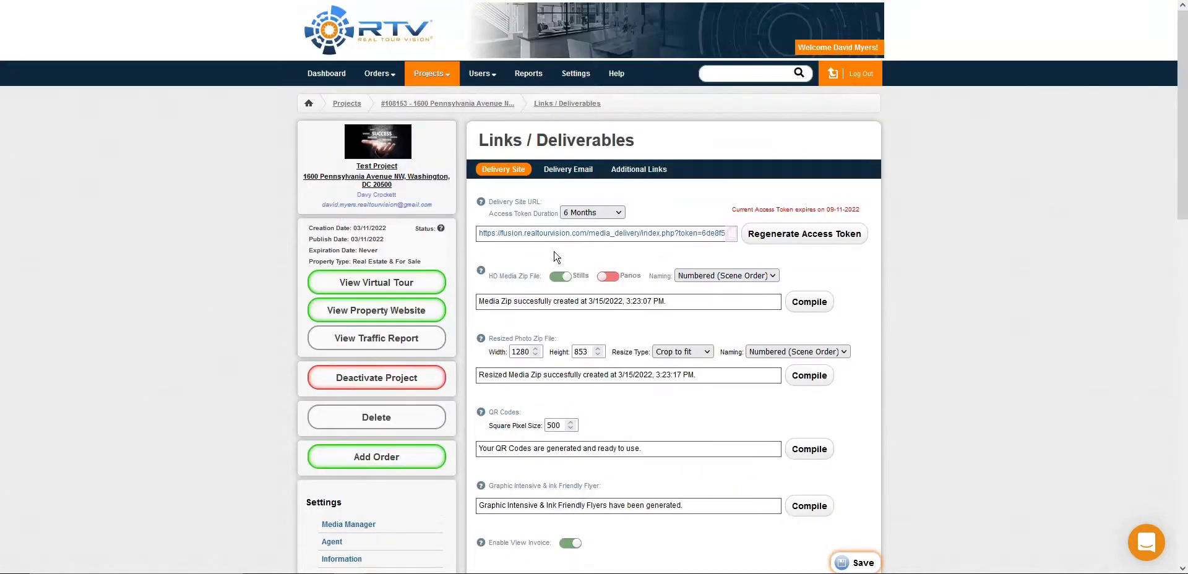
{"action": "scroll", "coordinate": [742, 258], "scroll_direction": "down", "scroll_amount": 7}
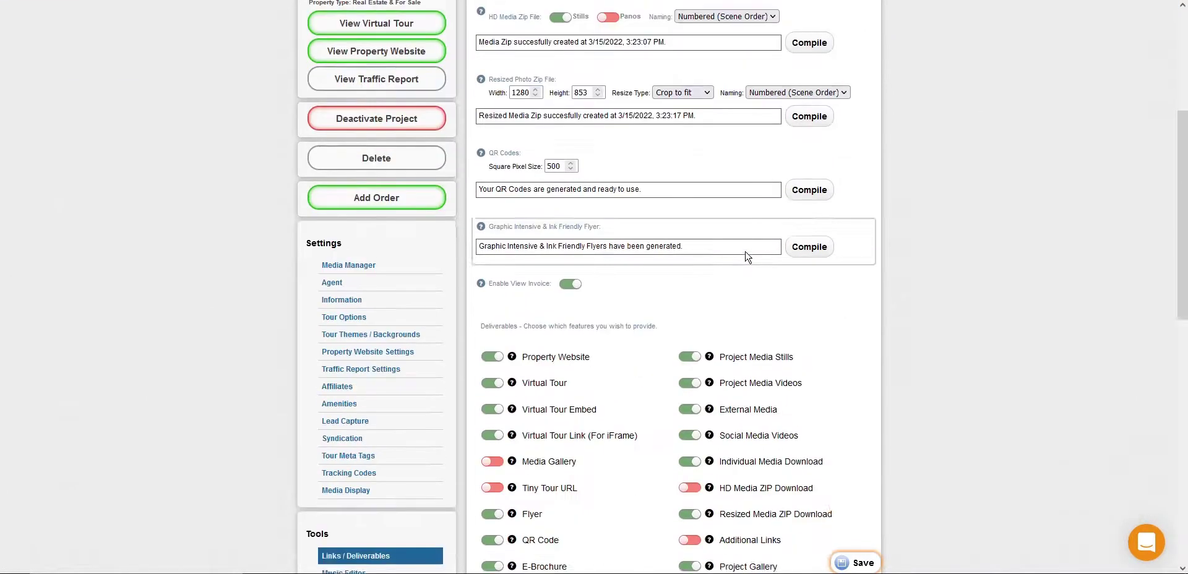
{"action": "left_click", "coordinate": [491, 258]}
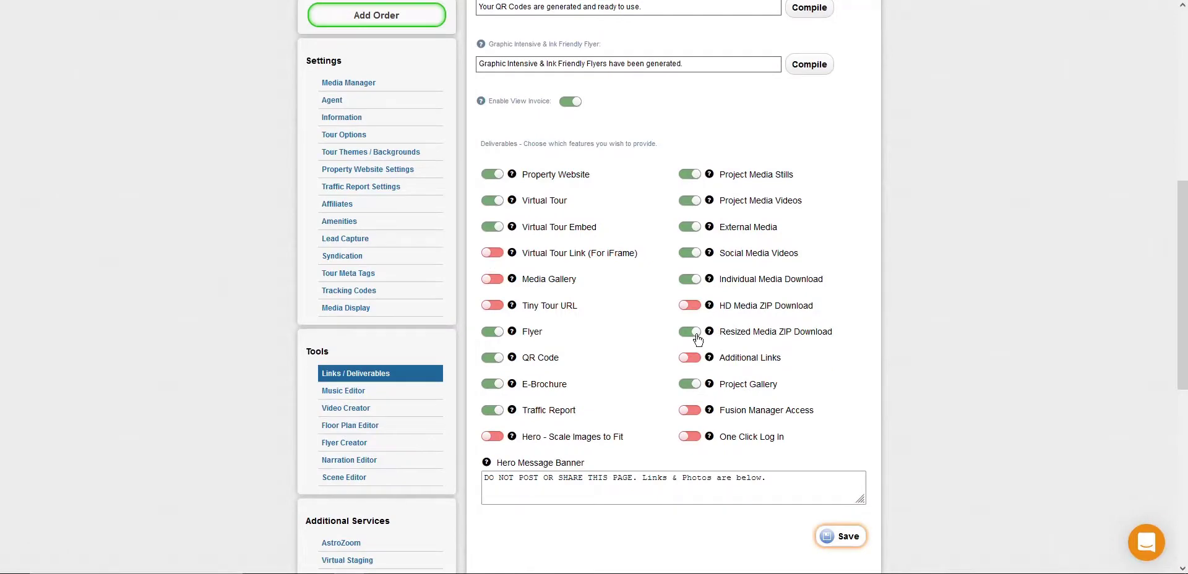
{"action": "left_click", "coordinate": [691, 334]}
{"action": "left_click", "coordinate": [492, 358]}
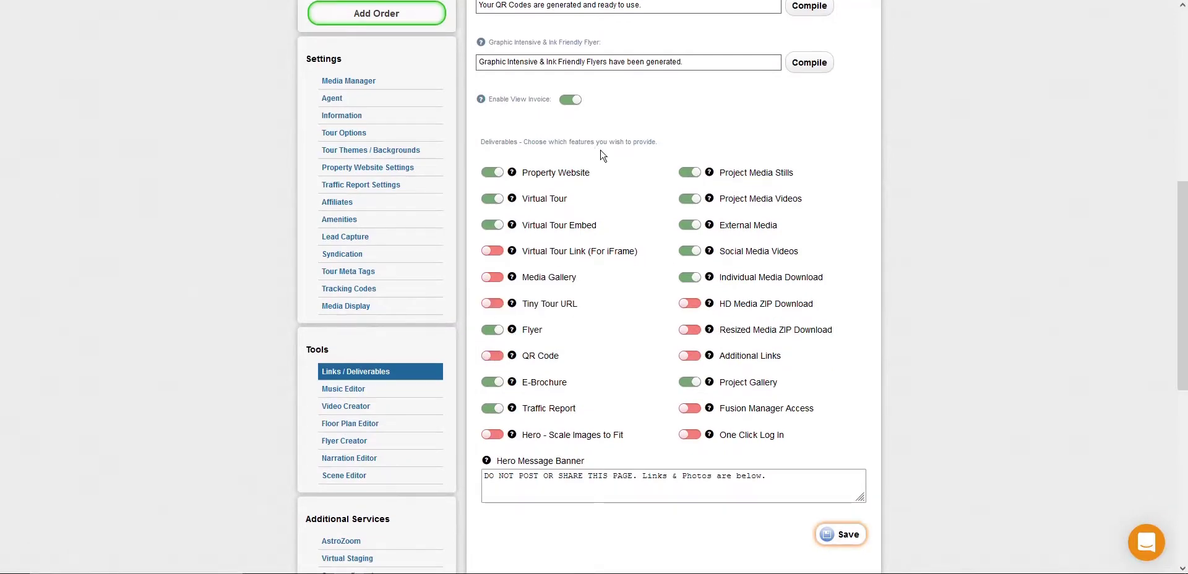
{"action": "scroll", "coordinate": [734, 308], "scroll_direction": "down", "scroll_amount": 7}
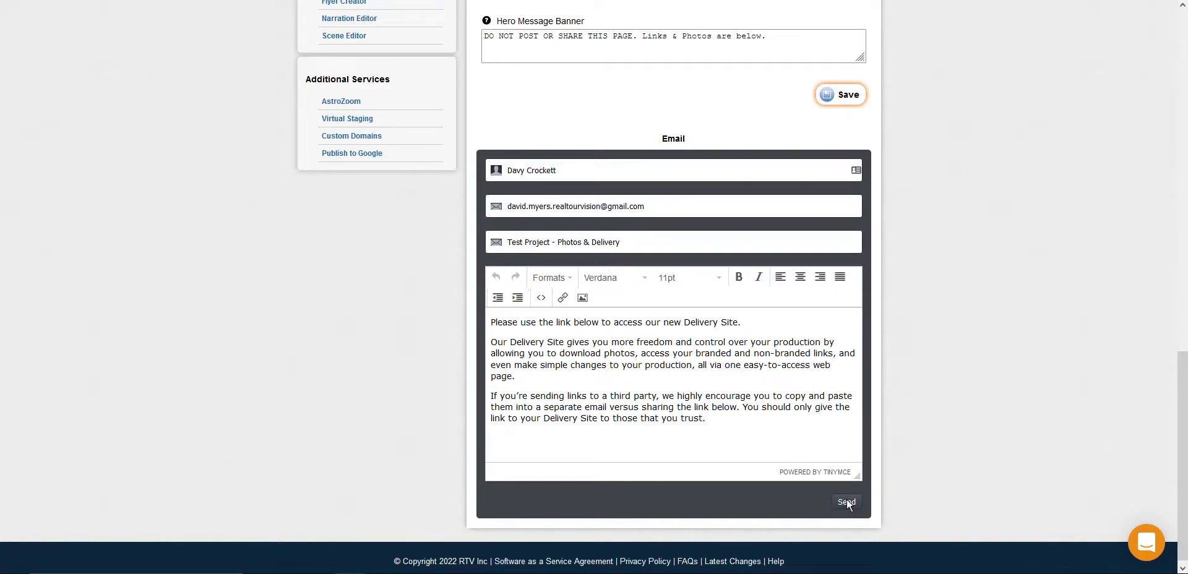
Step: Toggle the non-branded virtual tour link for iFrame in the delivery email, and review its other links, downloads, embed codes and message form
{"action": "scroll", "coordinate": [617, 444], "scroll_direction": "up", "scroll_amount": 15}
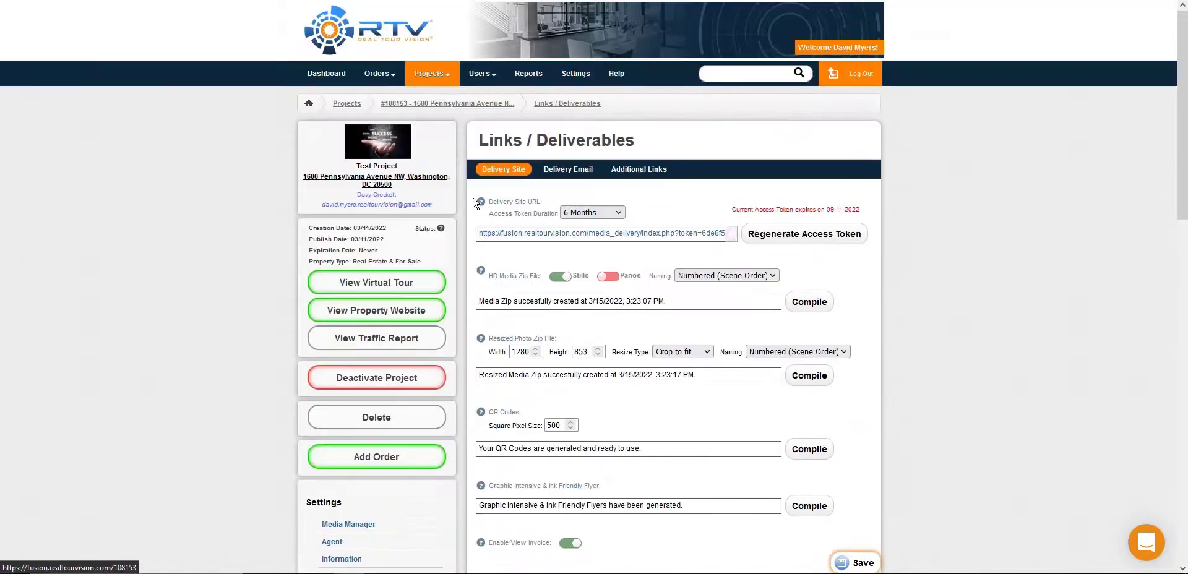
{"action": "left_click", "coordinate": [568, 168]}
{"action": "scroll", "coordinate": [816, 166], "scroll_direction": "down", "scroll_amount": 4}
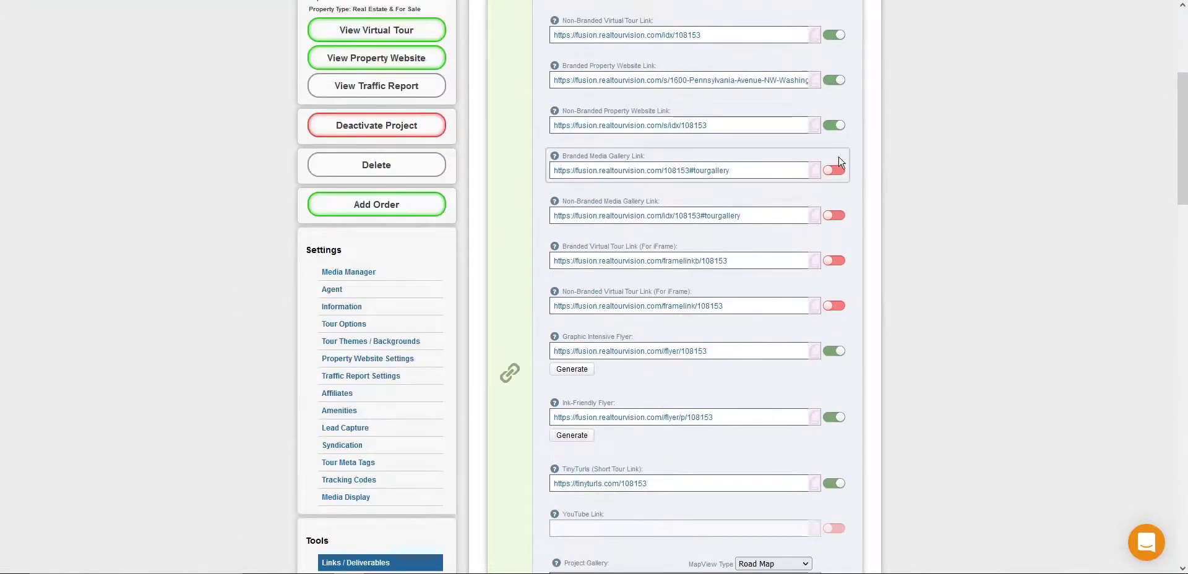
{"action": "left_click", "coordinate": [836, 308]}
{"action": "scroll", "coordinate": [778, 224], "scroll_direction": "down", "scroll_amount": 8}
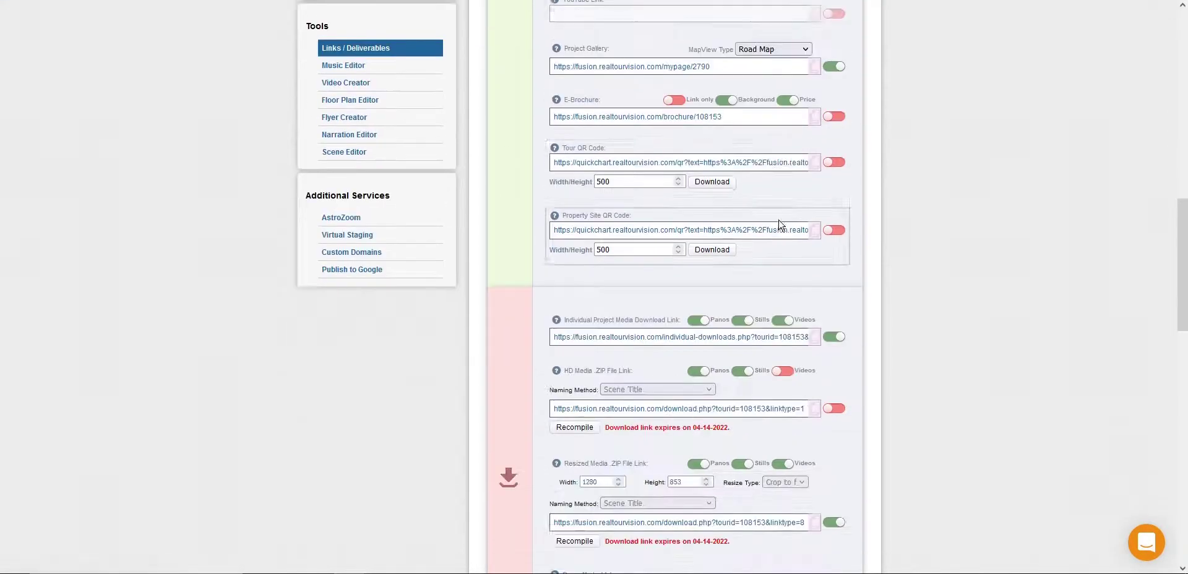
{"action": "scroll", "coordinate": [779, 224], "scroll_direction": "down", "scroll_amount": 15}
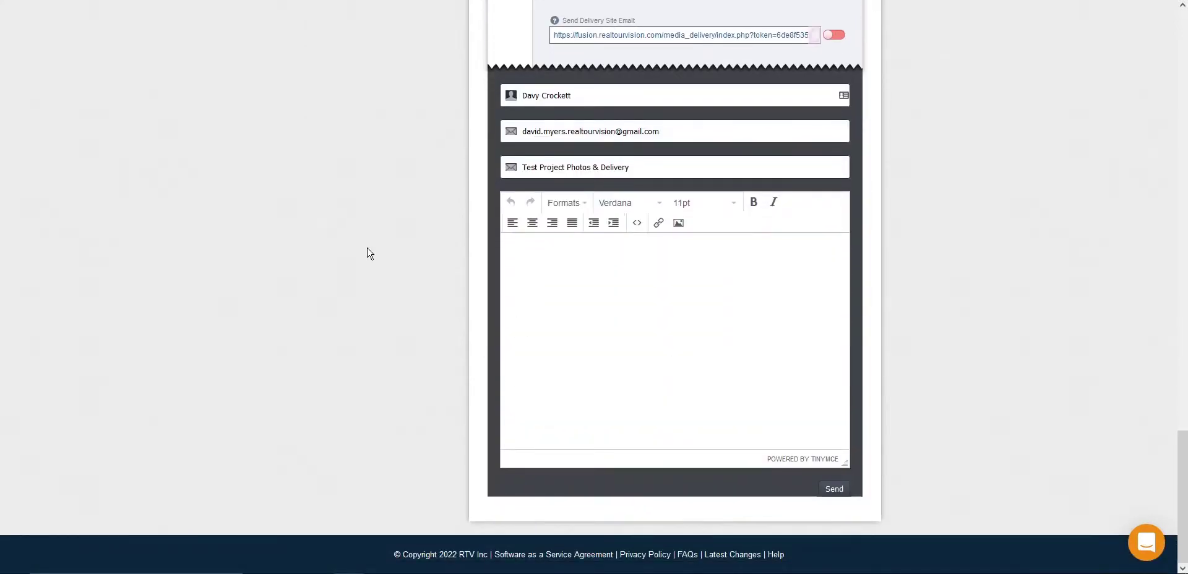
{"action": "scroll", "coordinate": [350, 252], "scroll_direction": "up", "scroll_amount": 15}
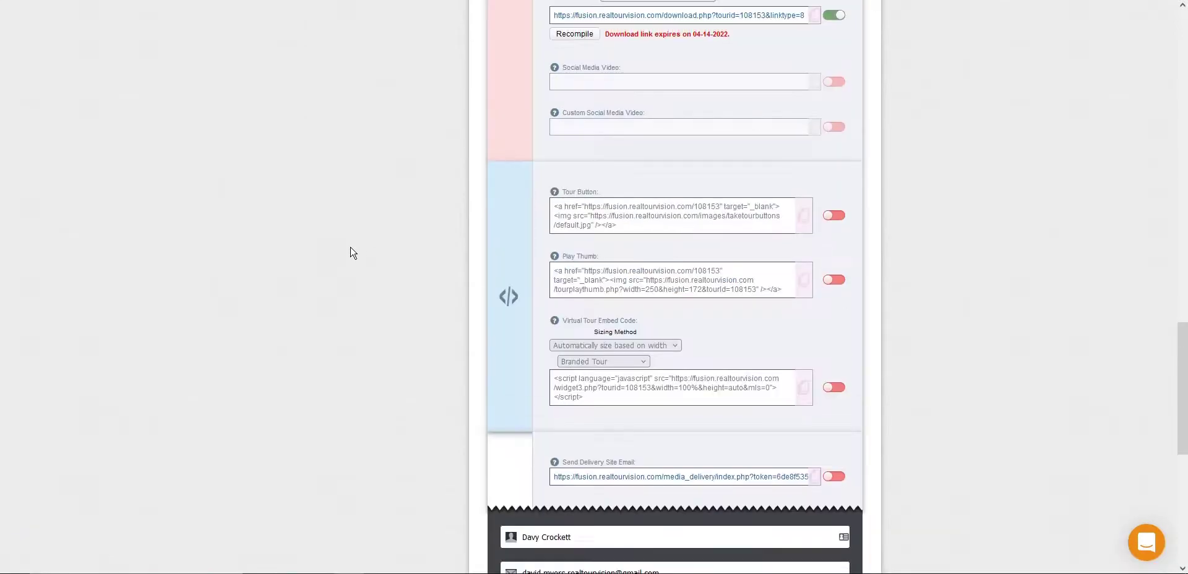